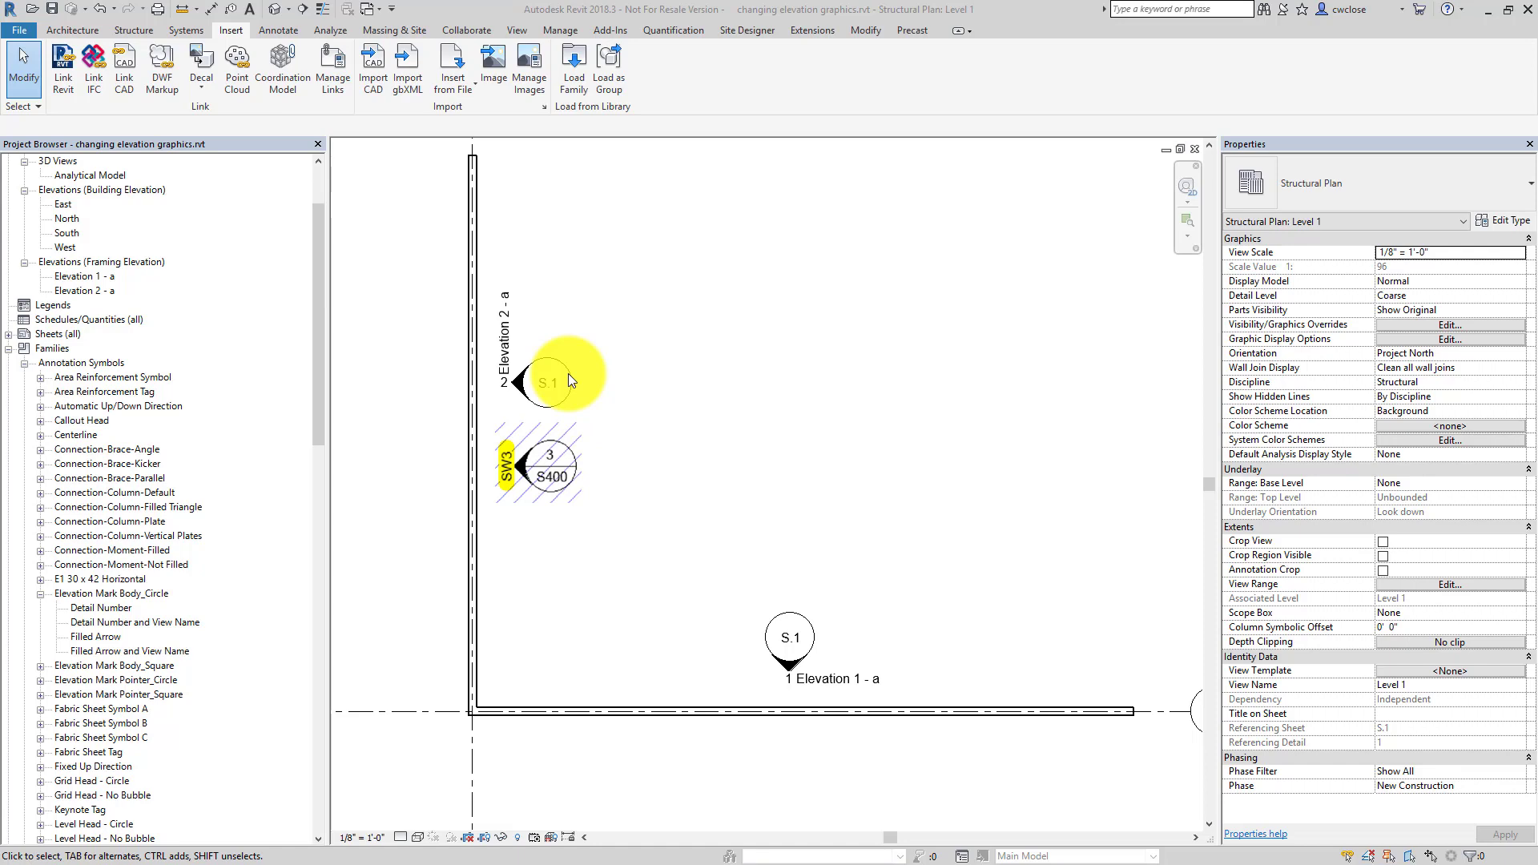
Select the Elevation 1 - a framing elevation mark in the plan
scroll(569, 374, up, 1)
click(508, 370)
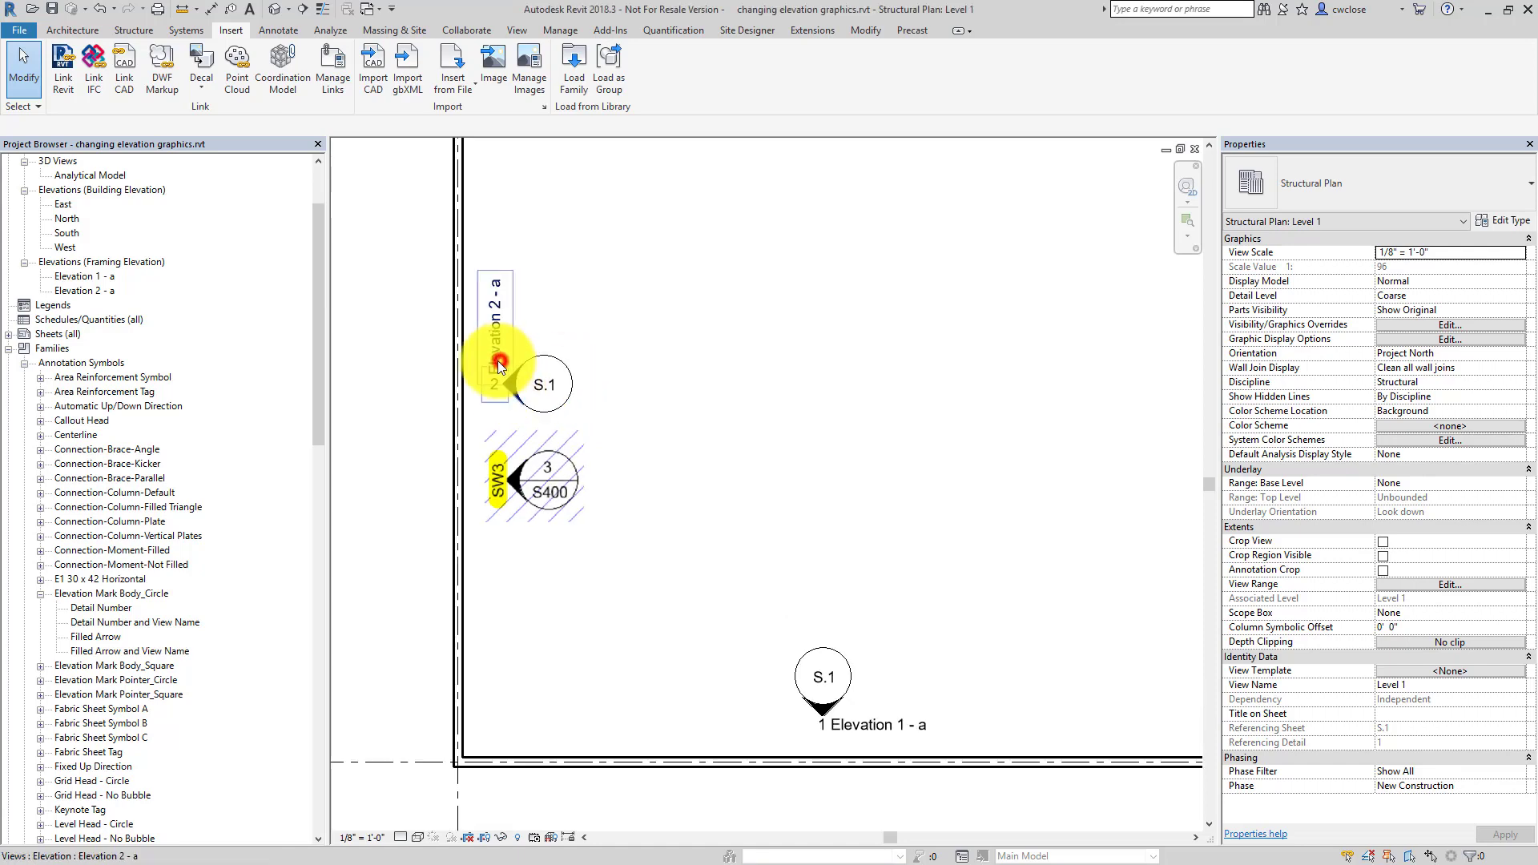
click(853, 710)
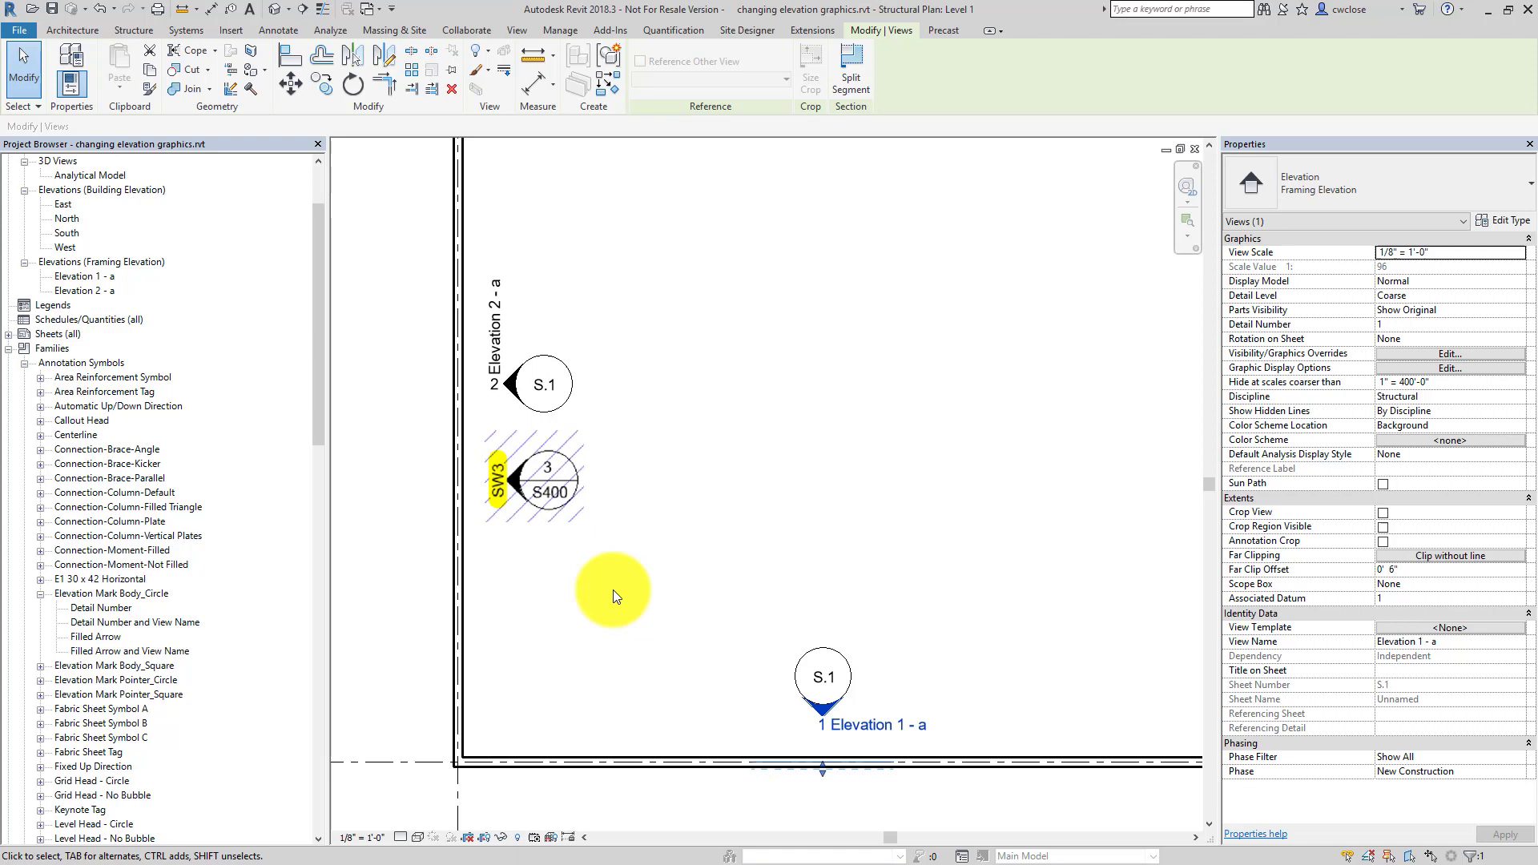
click(558, 503)
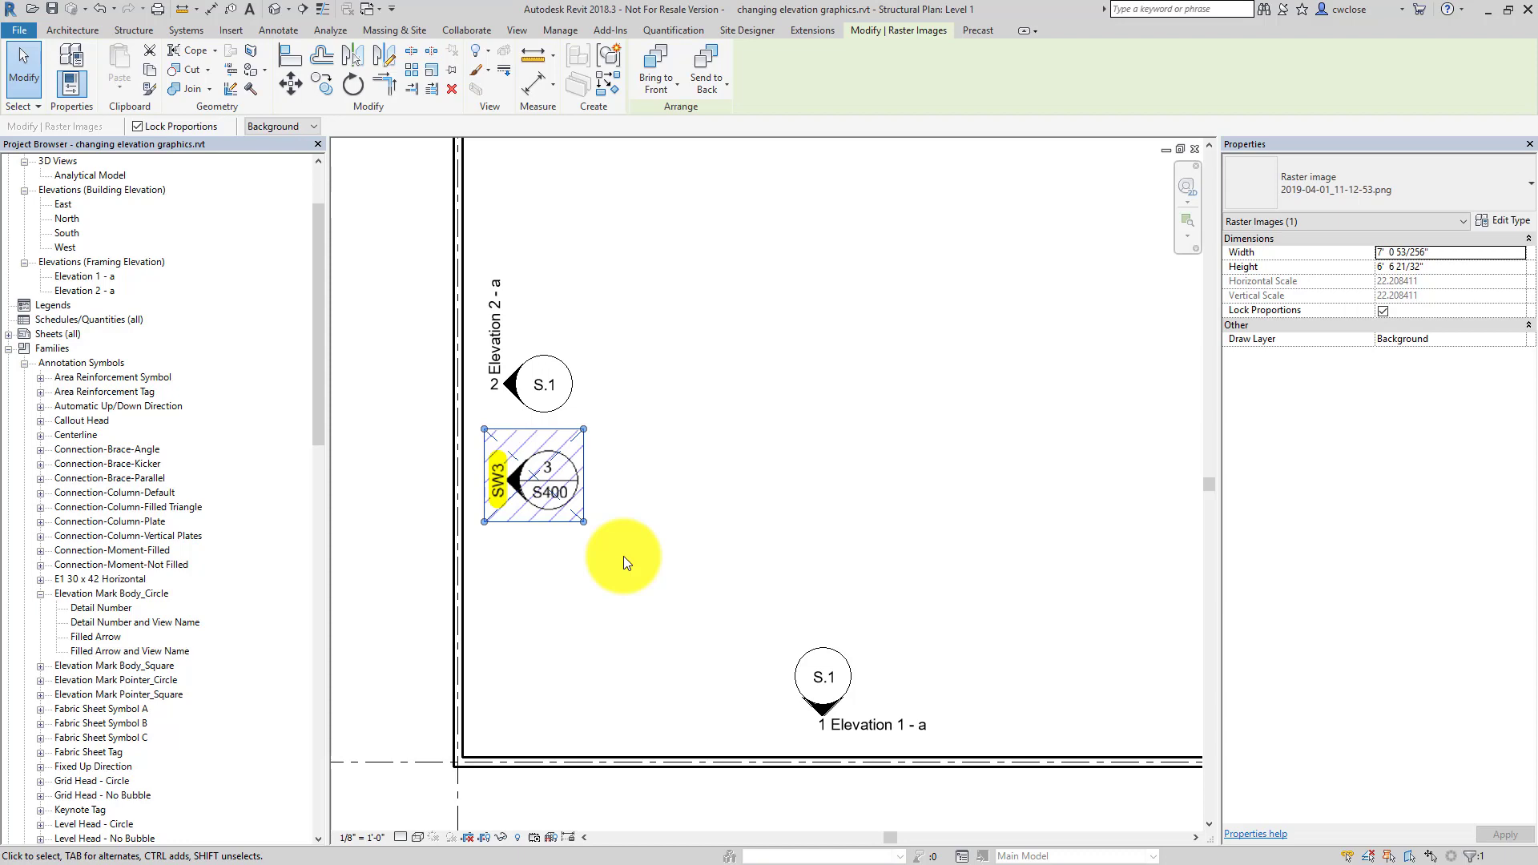
click(623, 563)
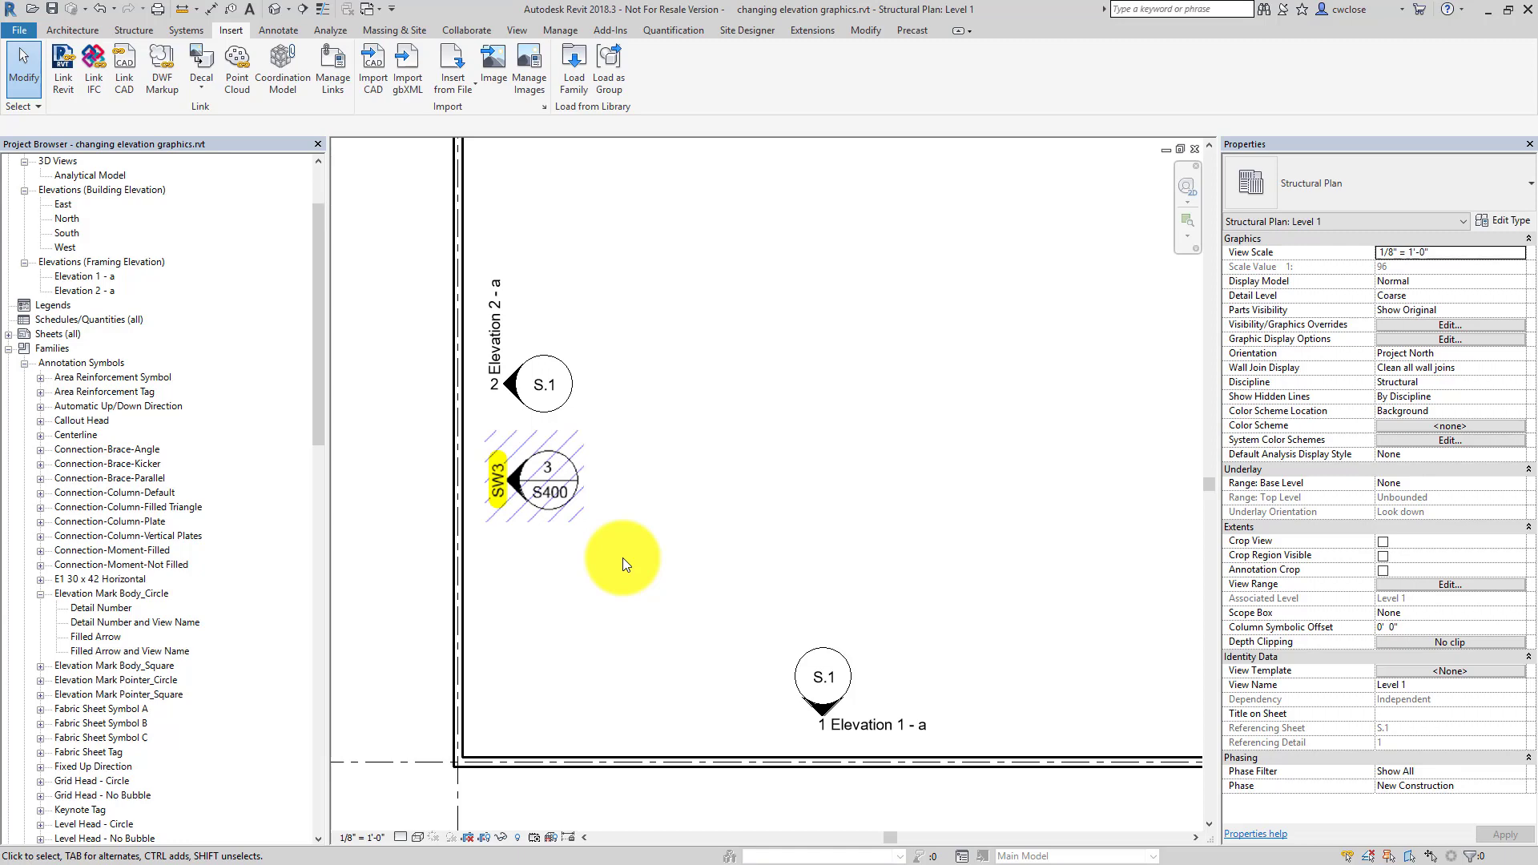
click(825, 705)
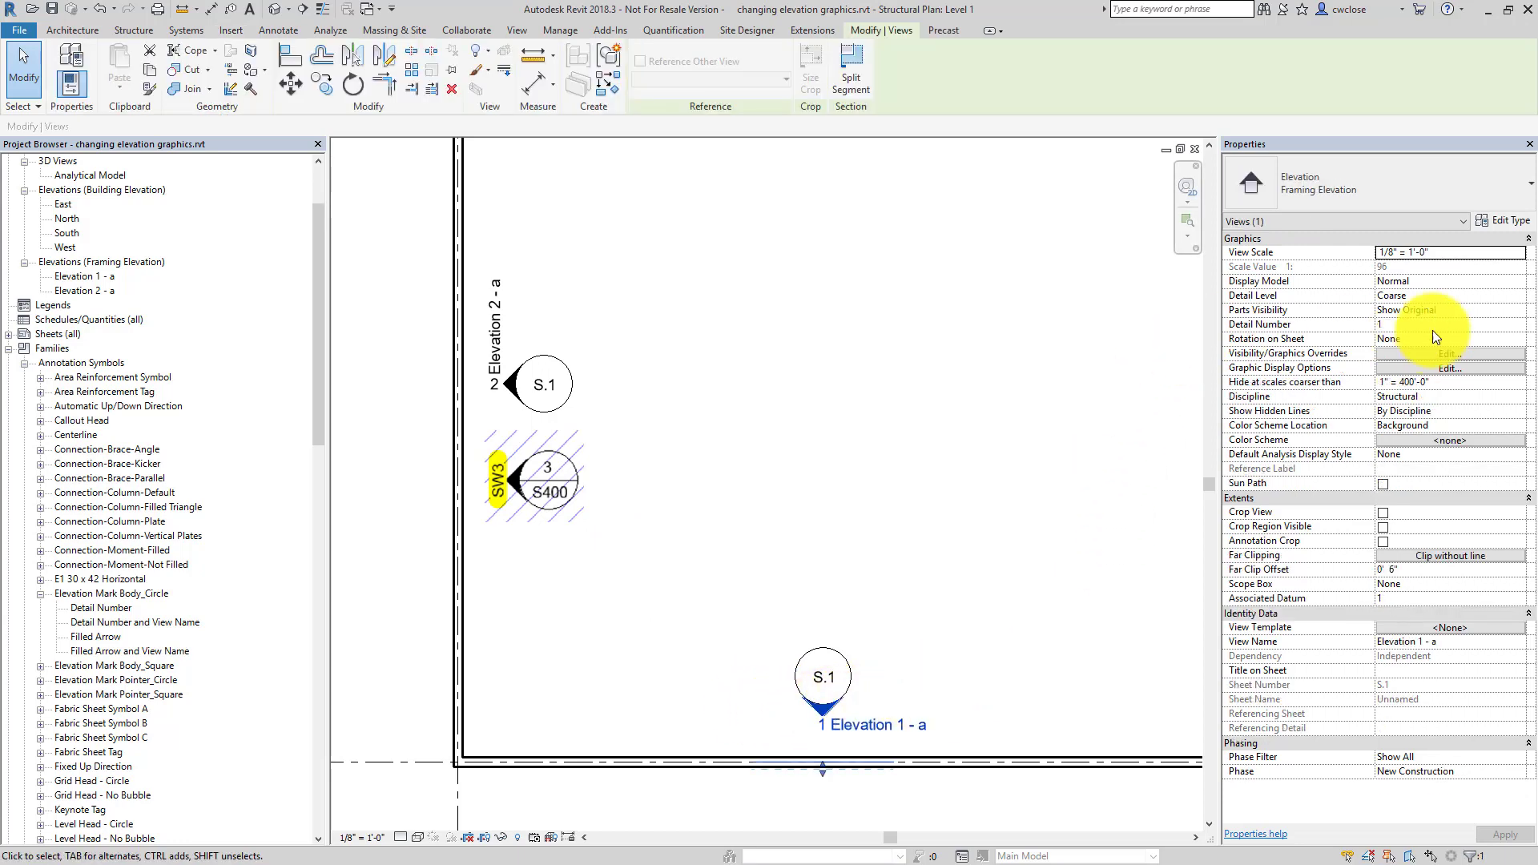
Open the framing elevation's 1/2" Circle elevation tag type and duplicate it
click(1514, 222)
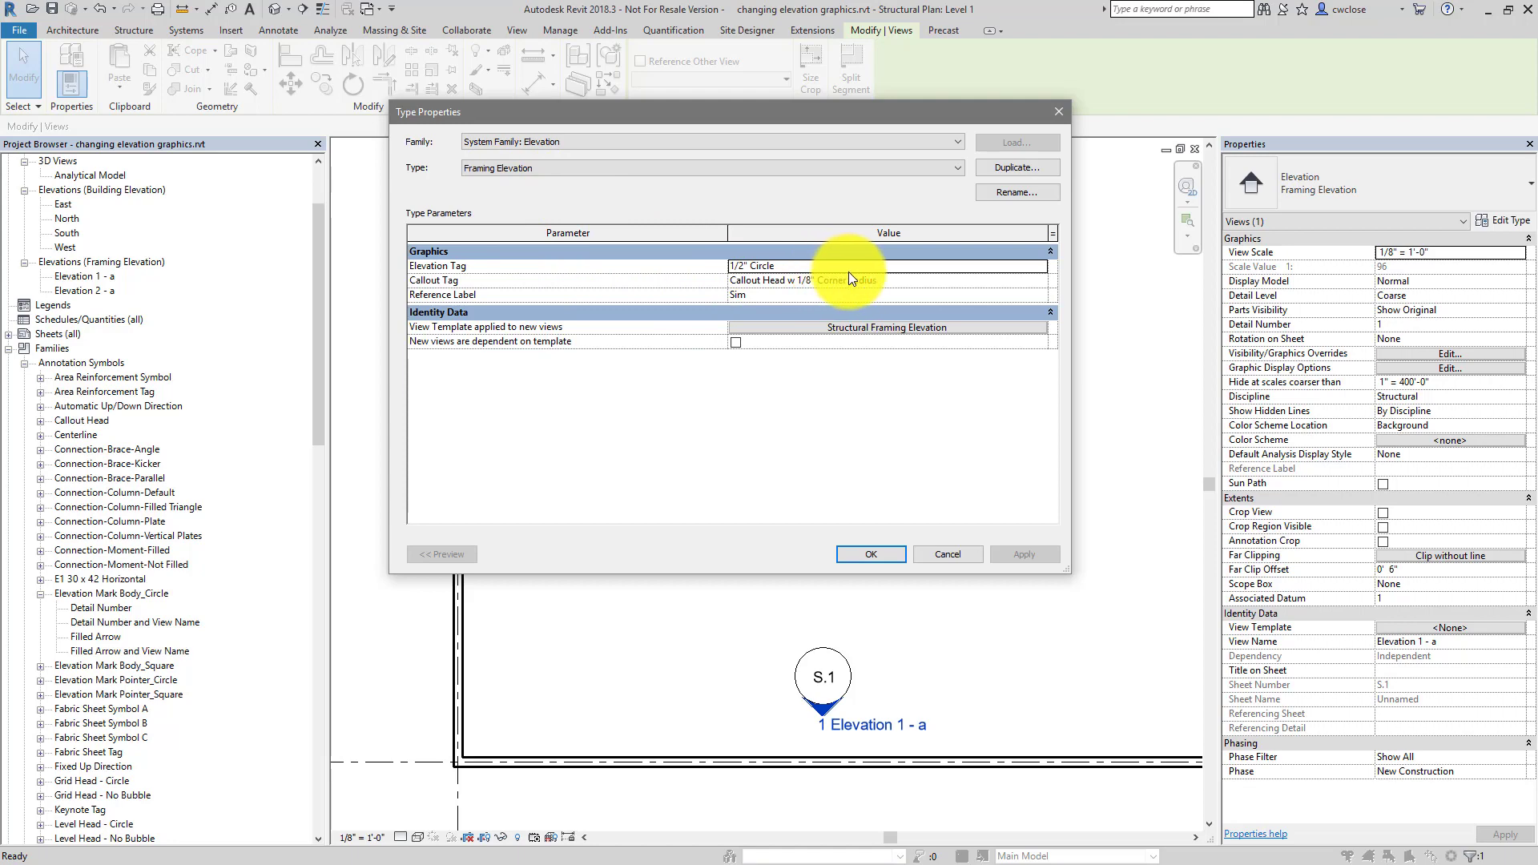
click(1045, 267)
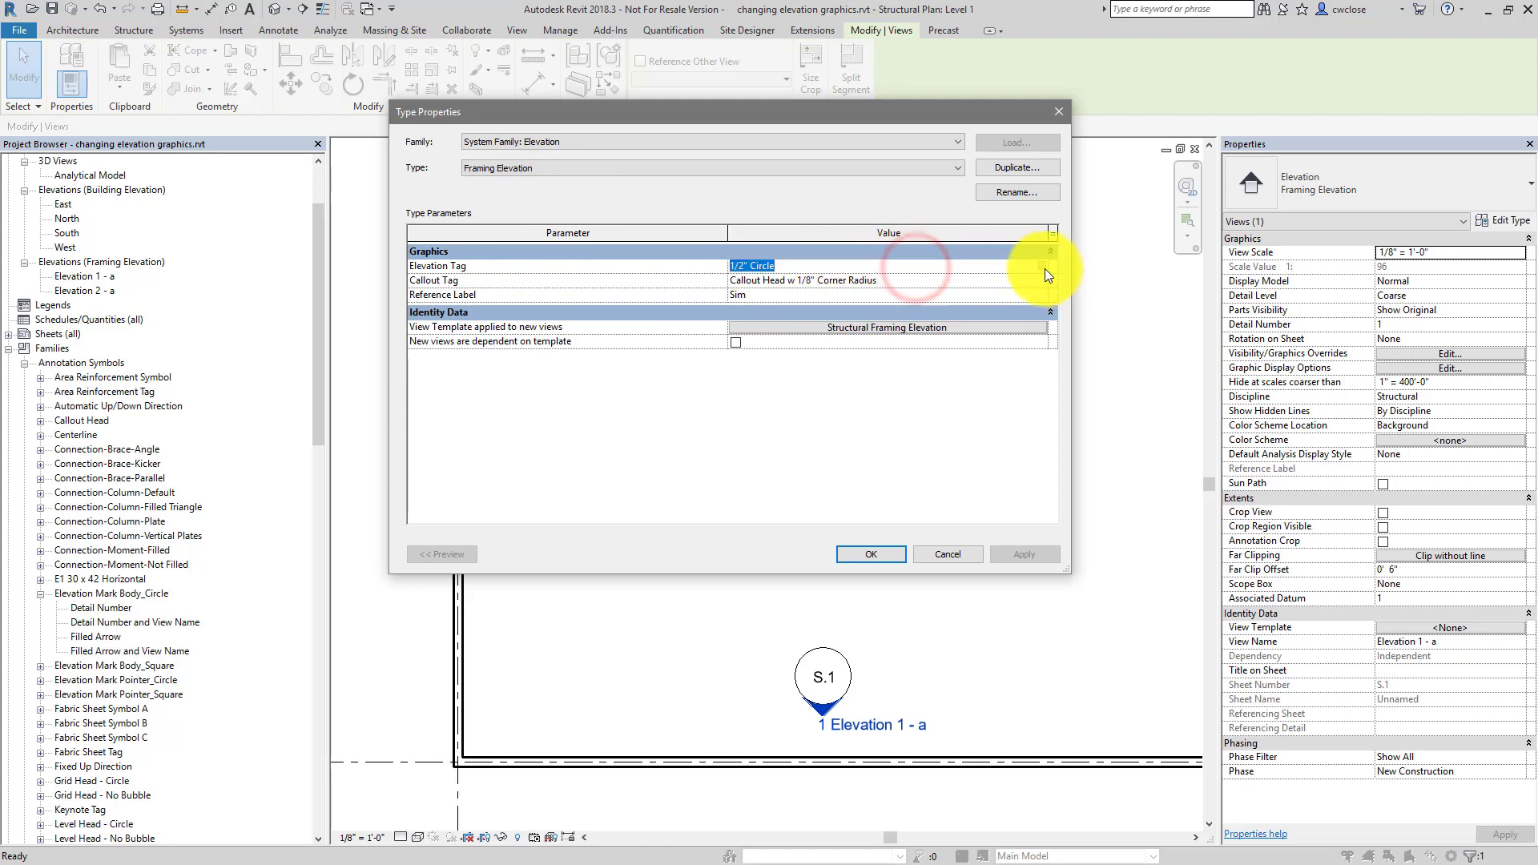
click(1045, 267)
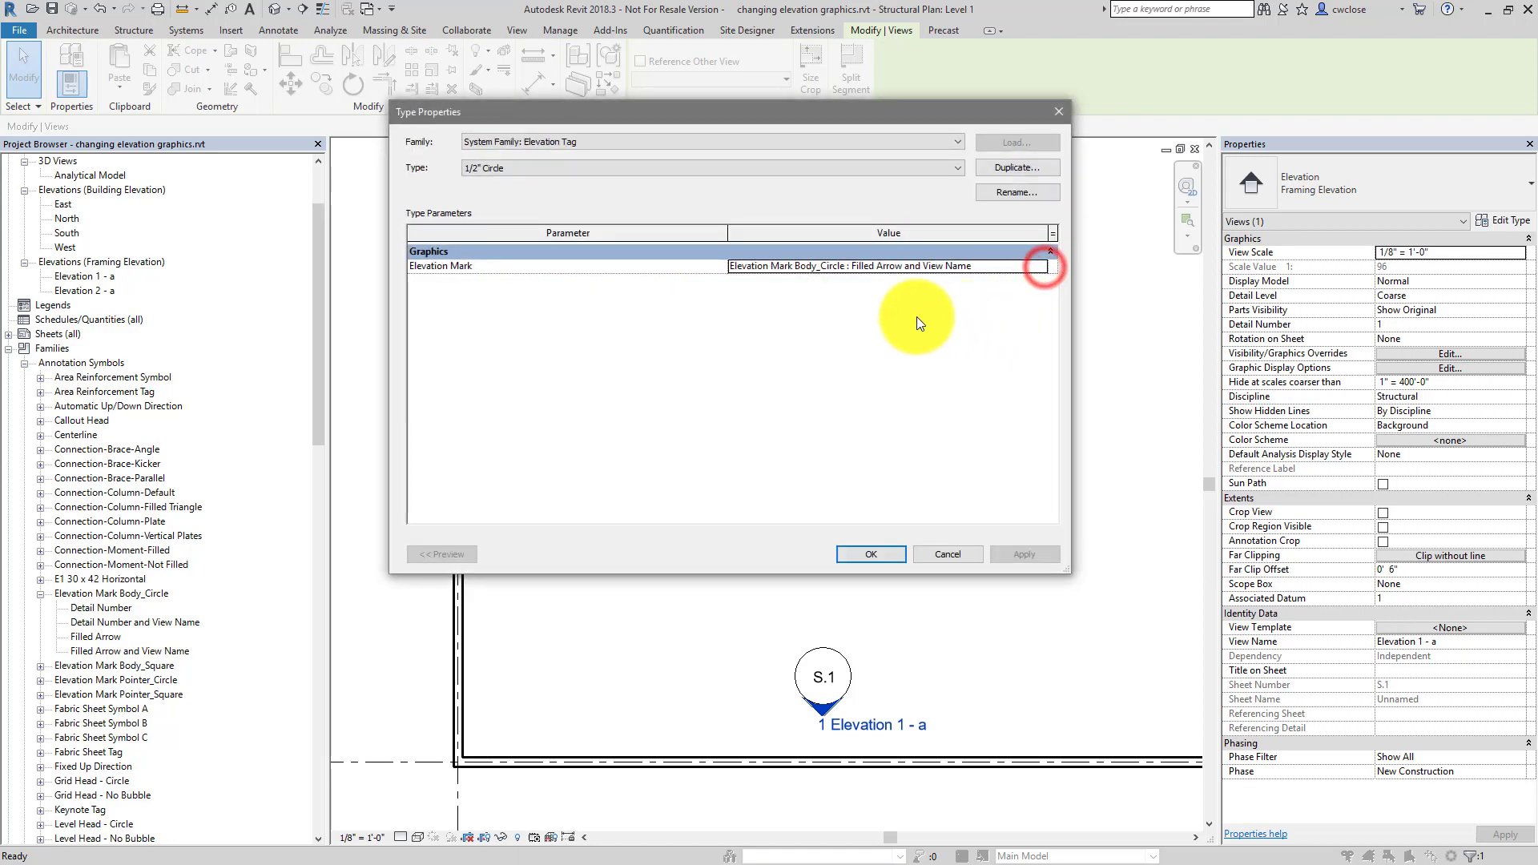
click(1011, 172)
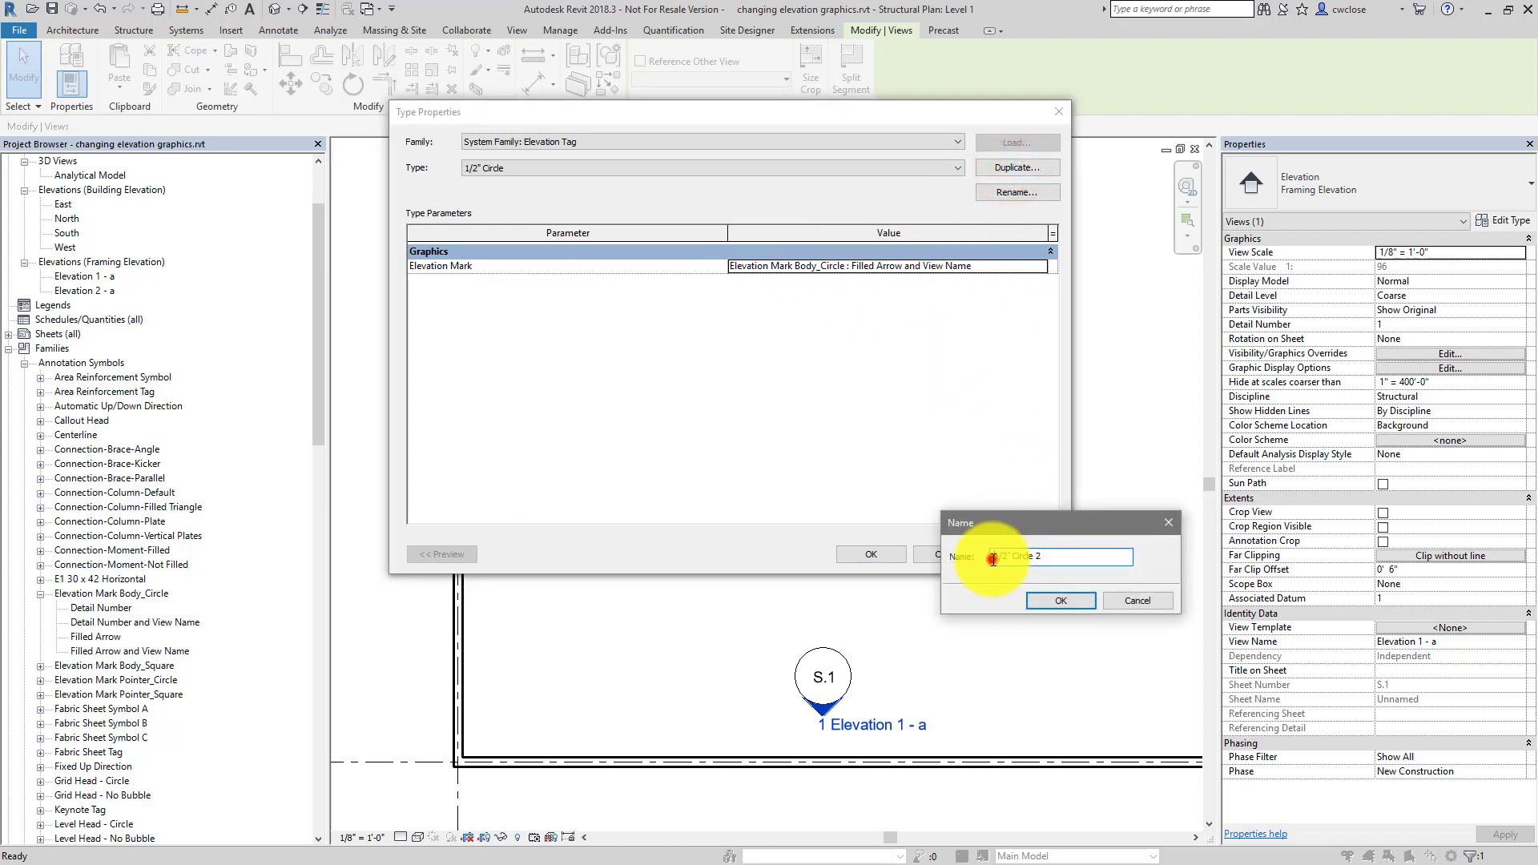
Name the duplicate tag CC_1/2" Circle and accept both type dialogs
click(995, 560)
text(CC_)
click(1072, 560)
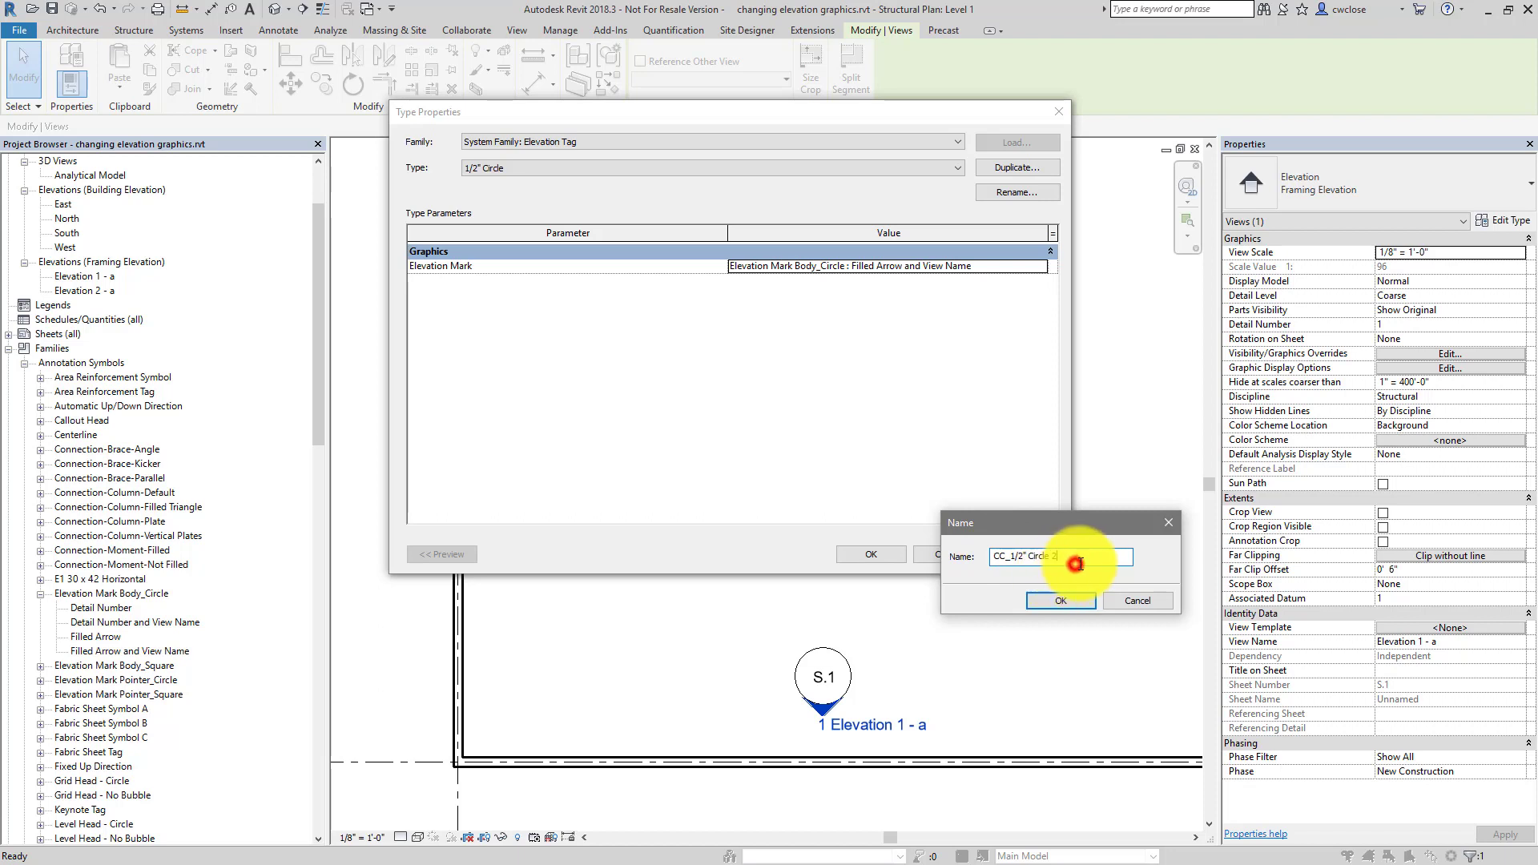
key(BackSpace)
key(BackSpace)
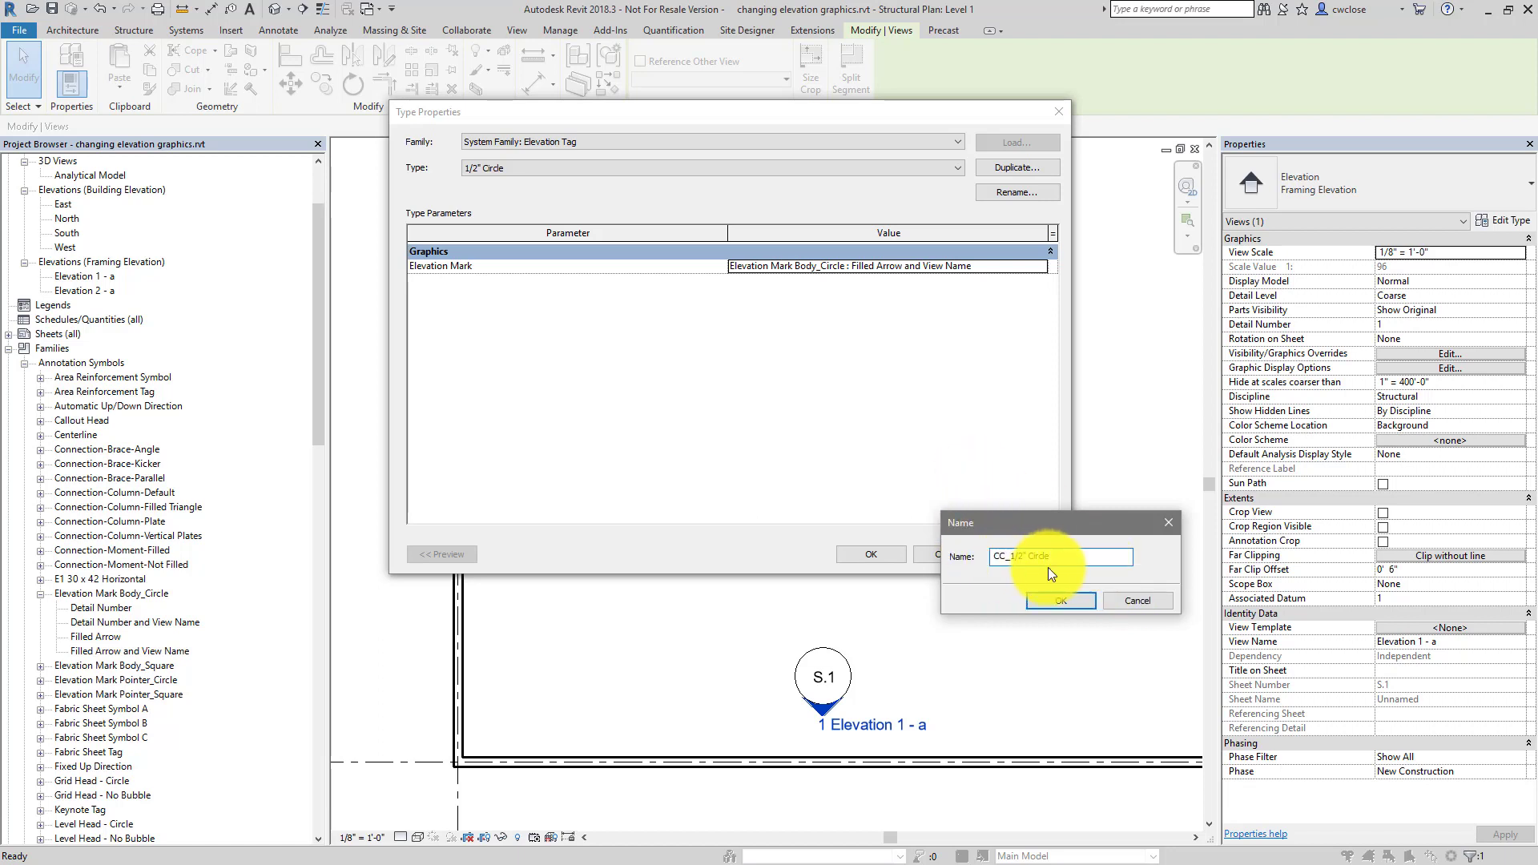
click(1060, 602)
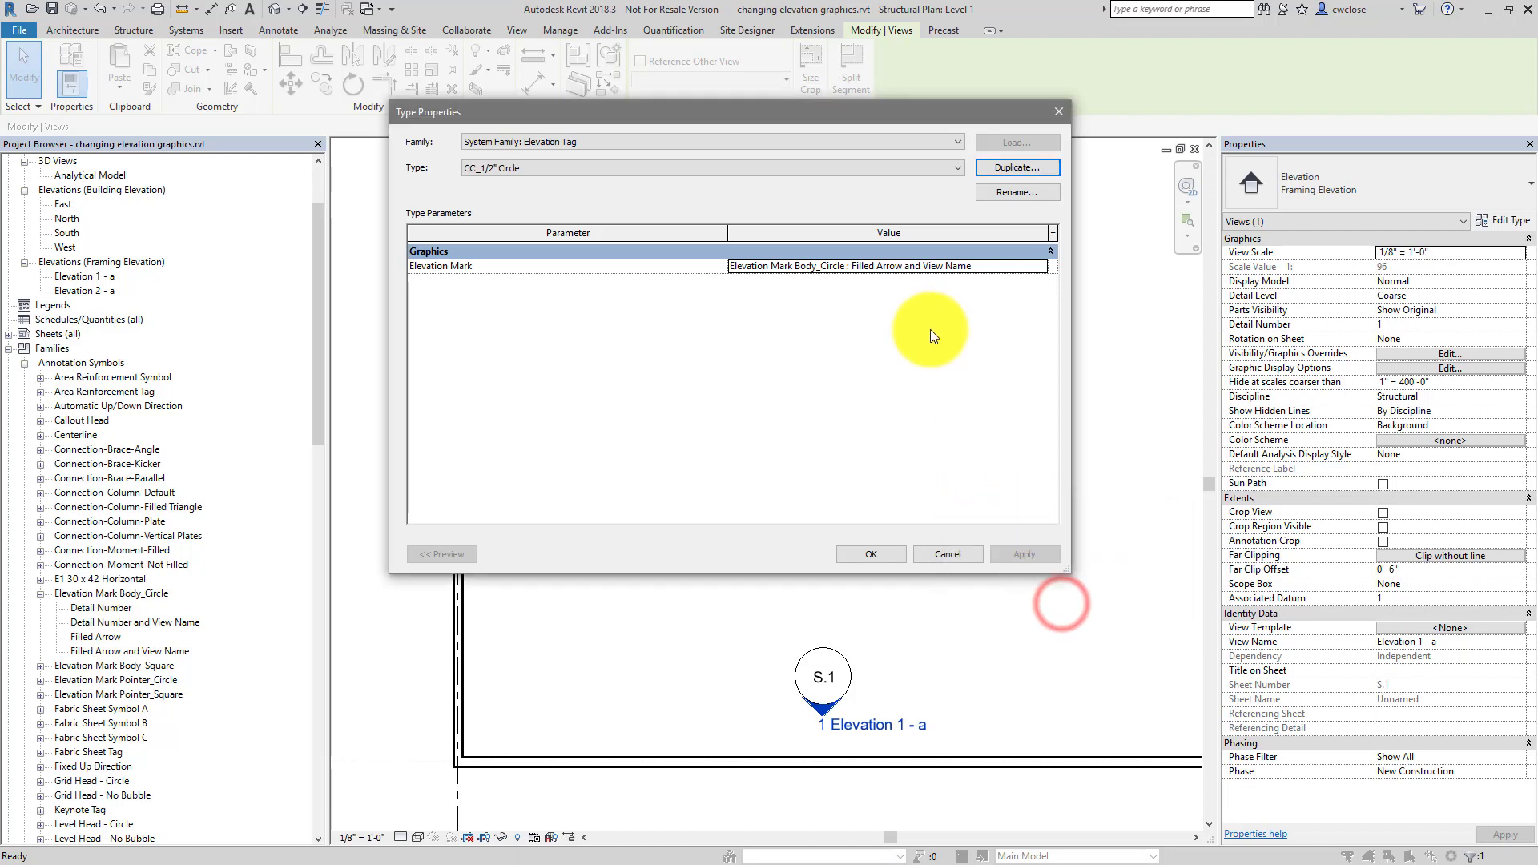
click(997, 268)
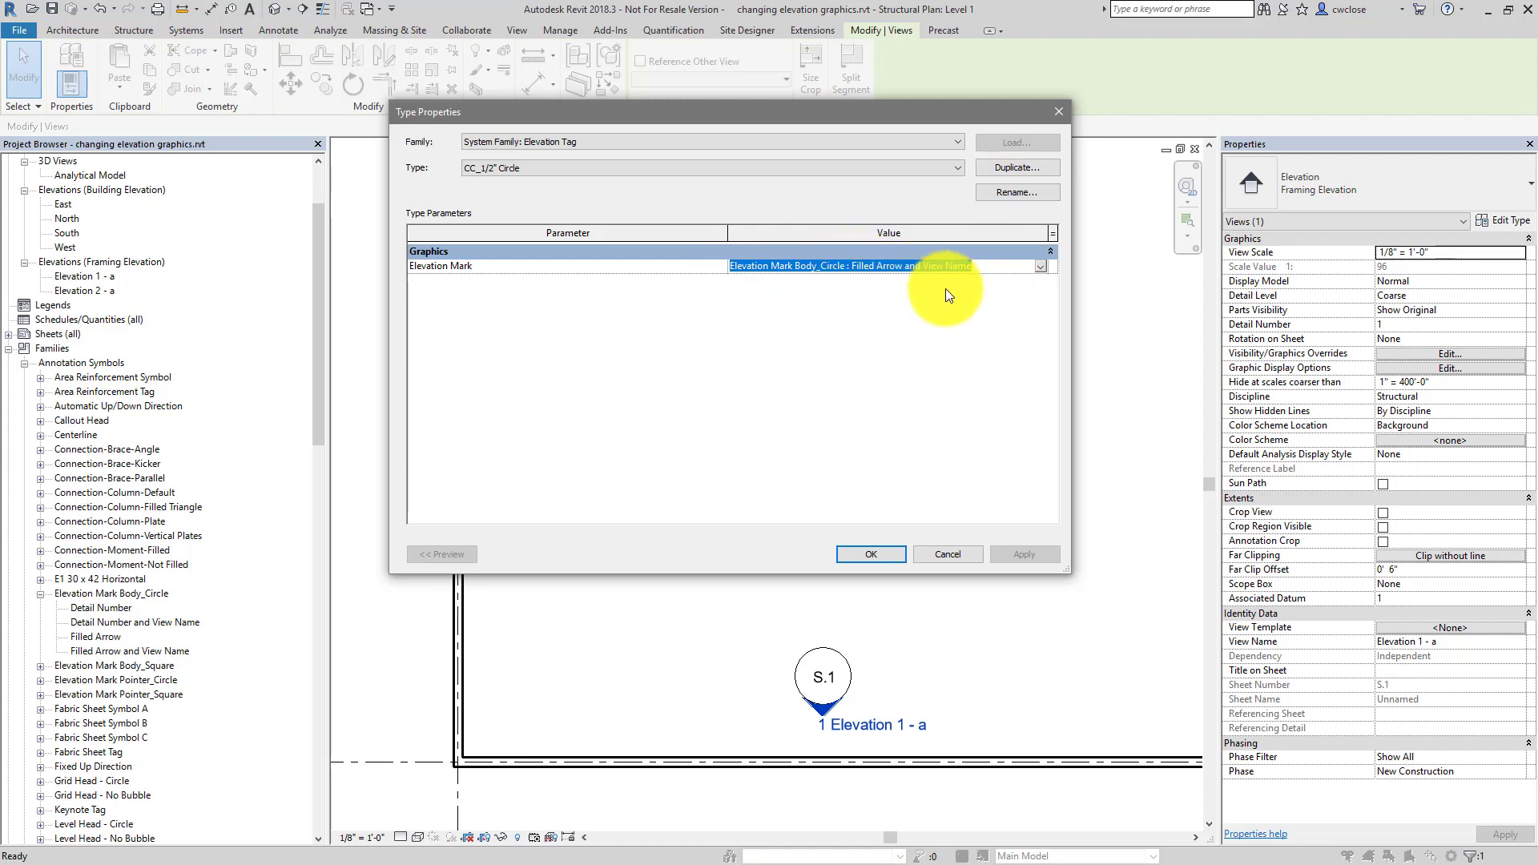
click(873, 553)
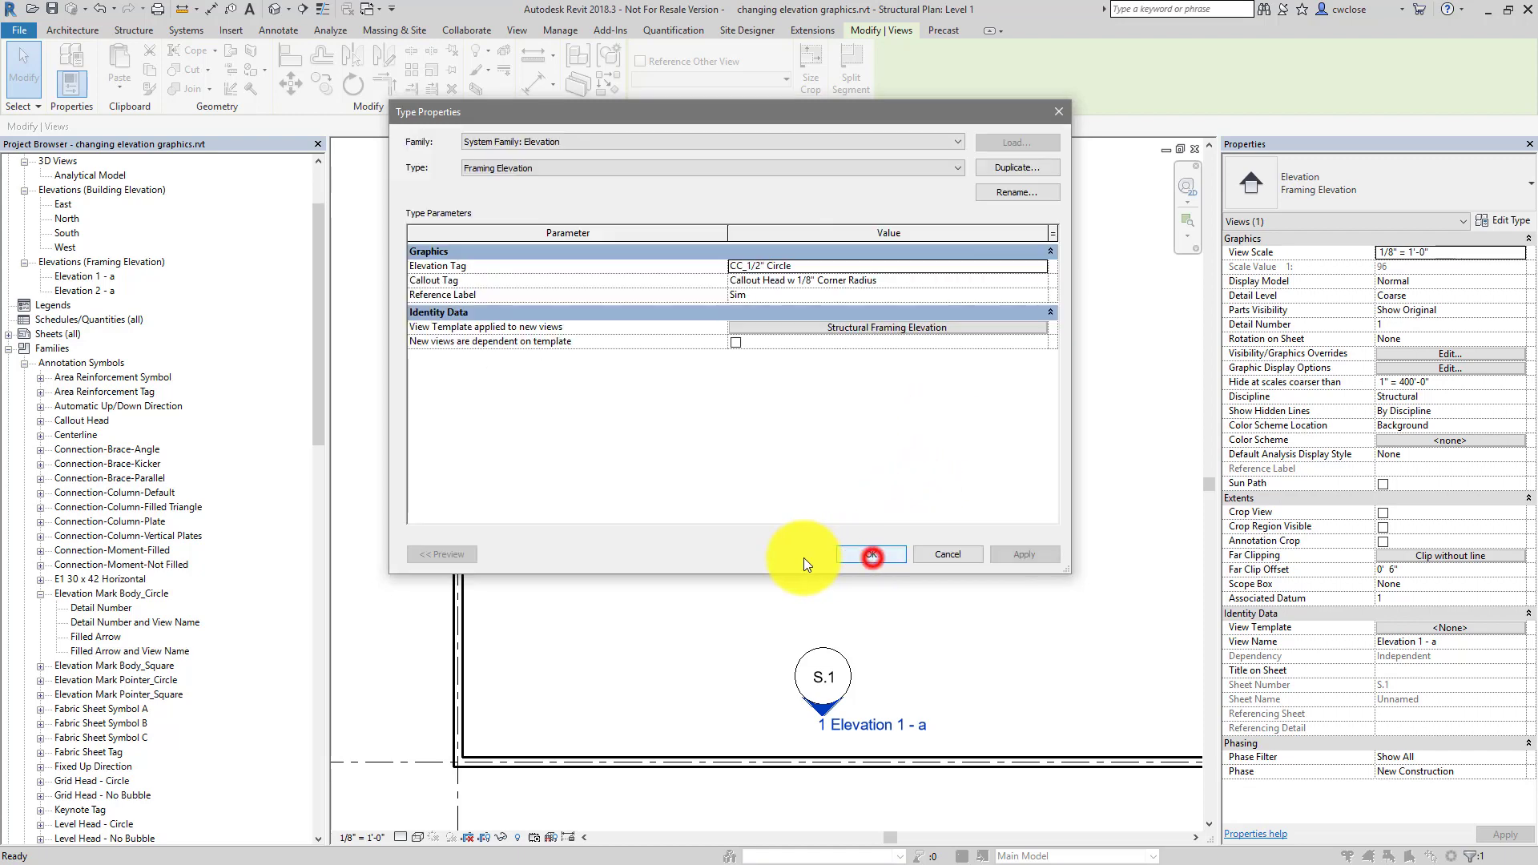
click(884, 553)
Edit the Elevation Mark Body_Circle family from the Project Browser's Annotation Symbols
click(593, 603)
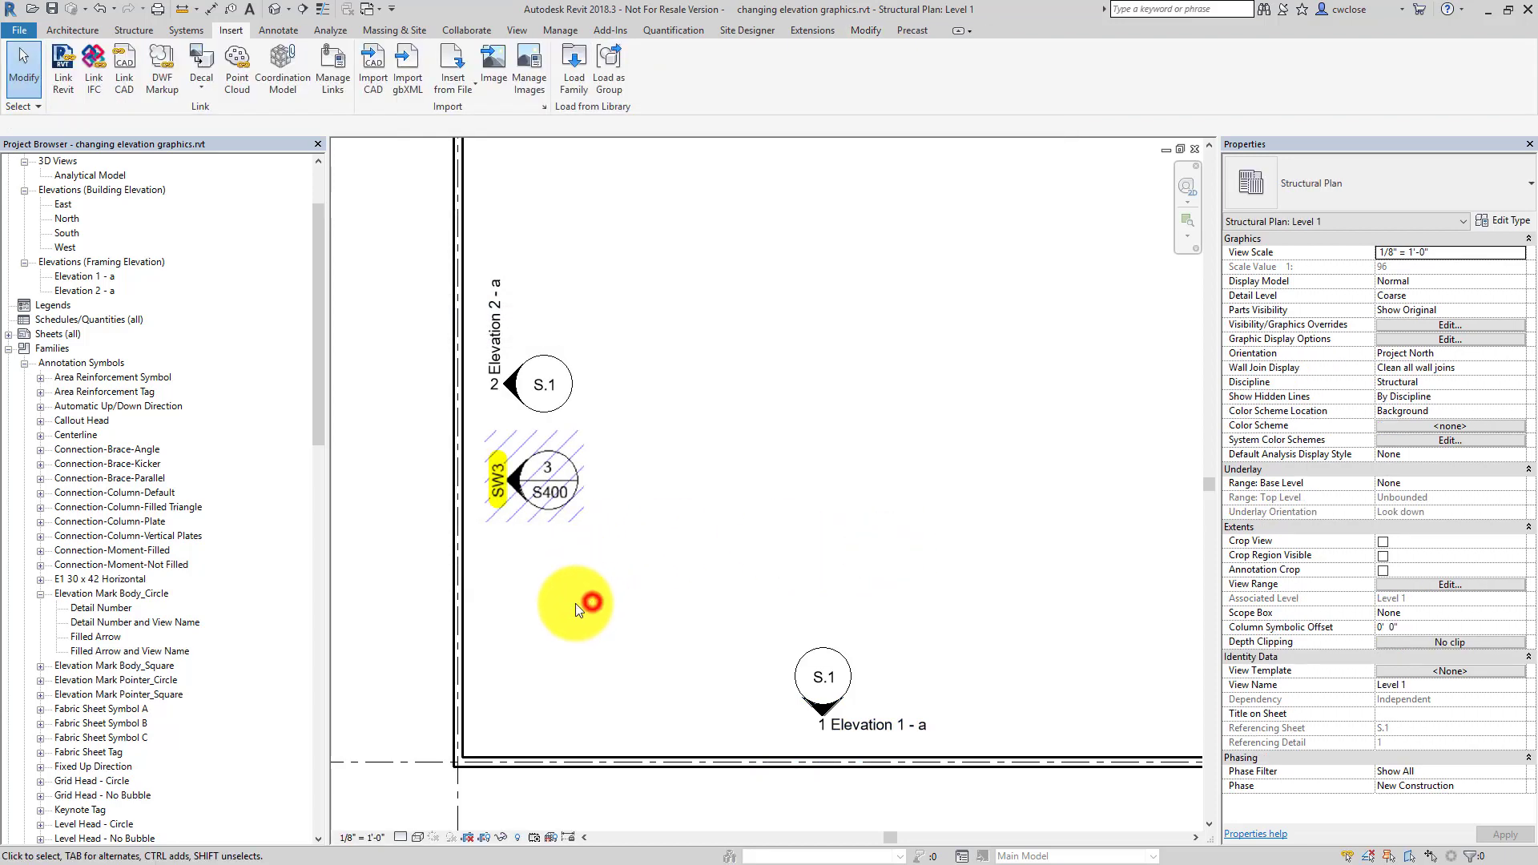
click(114, 593)
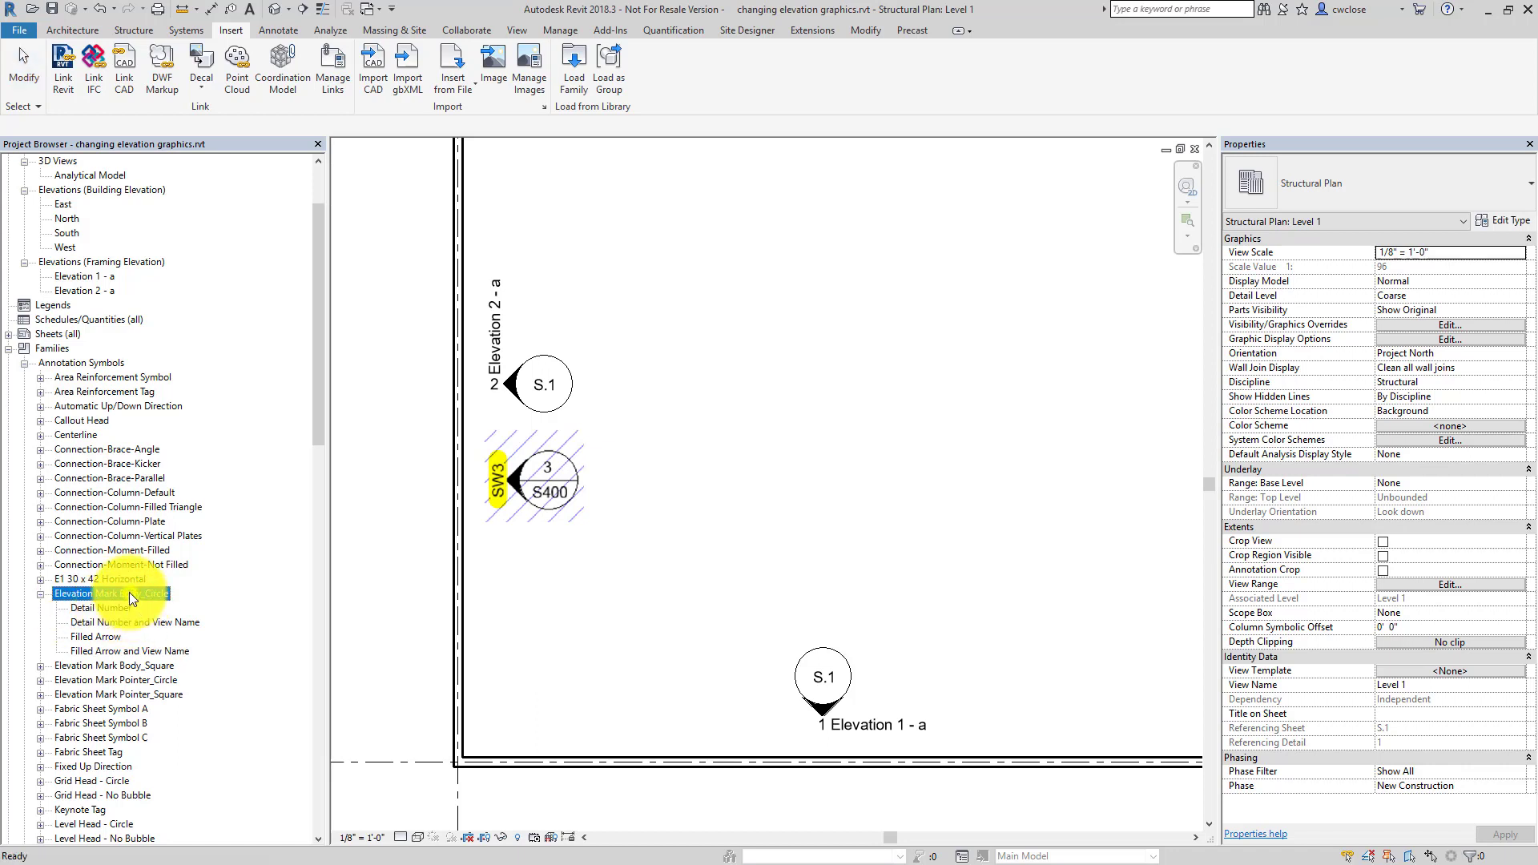
right_click(129, 593)
click(185, 660)
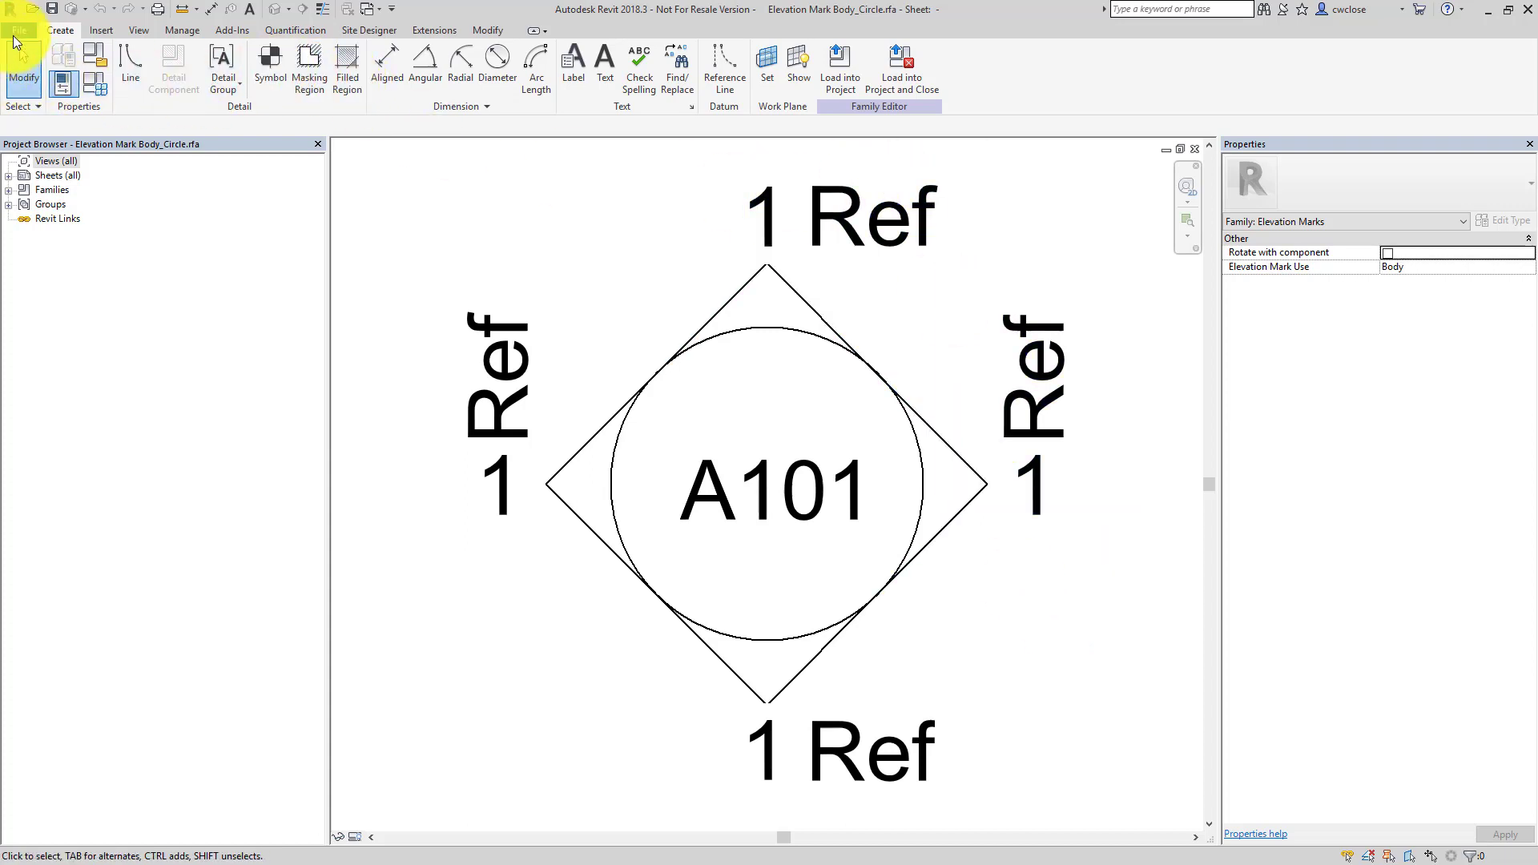
Save the family to the Desktop as CC_Elevation Mark Body_Circle.rfa
click(17, 36)
click(49, 219)
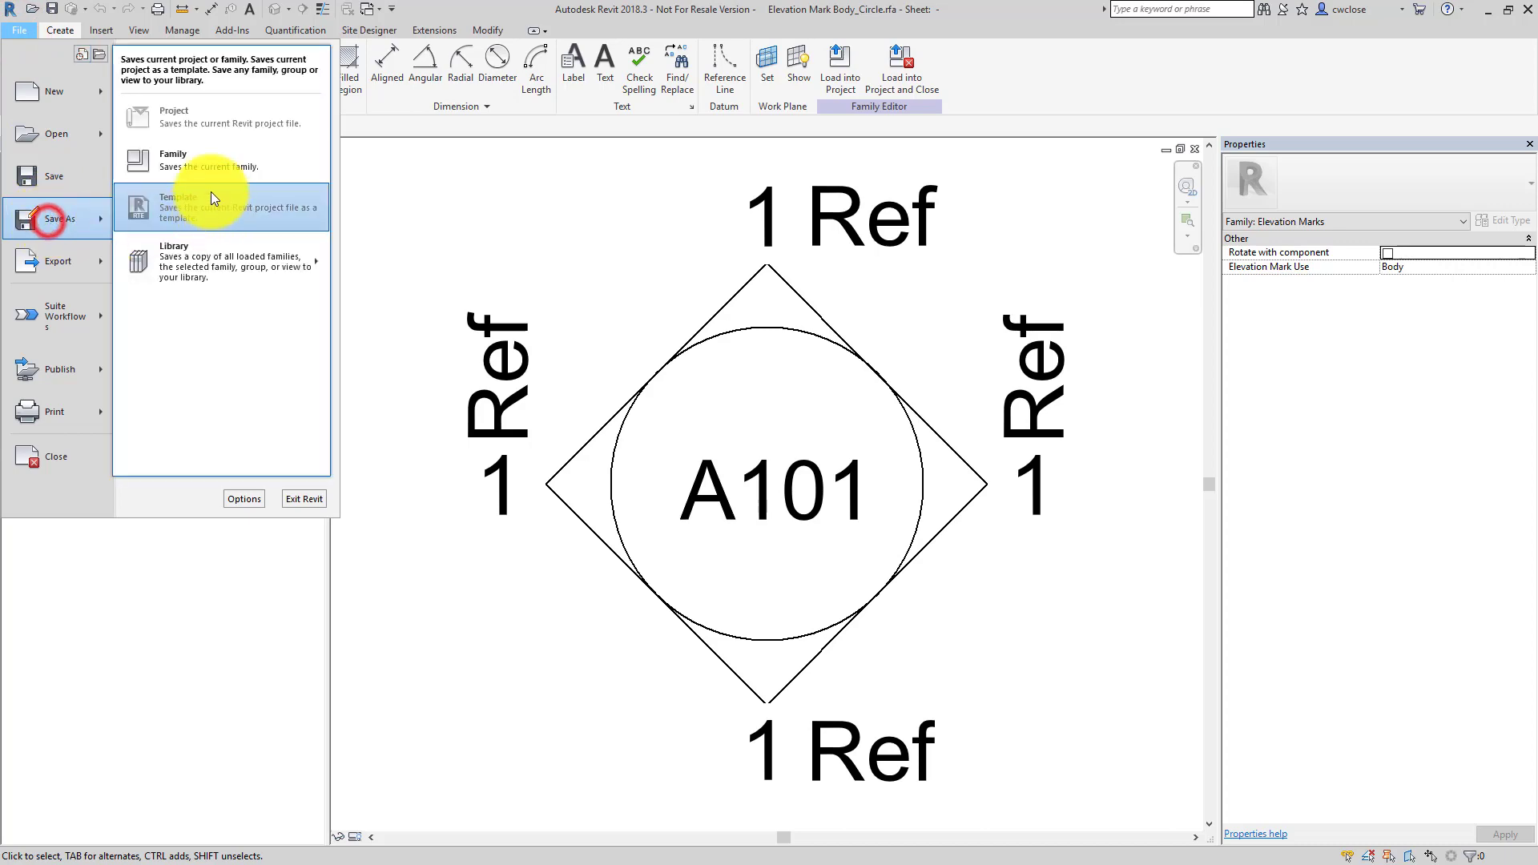
click(213, 160)
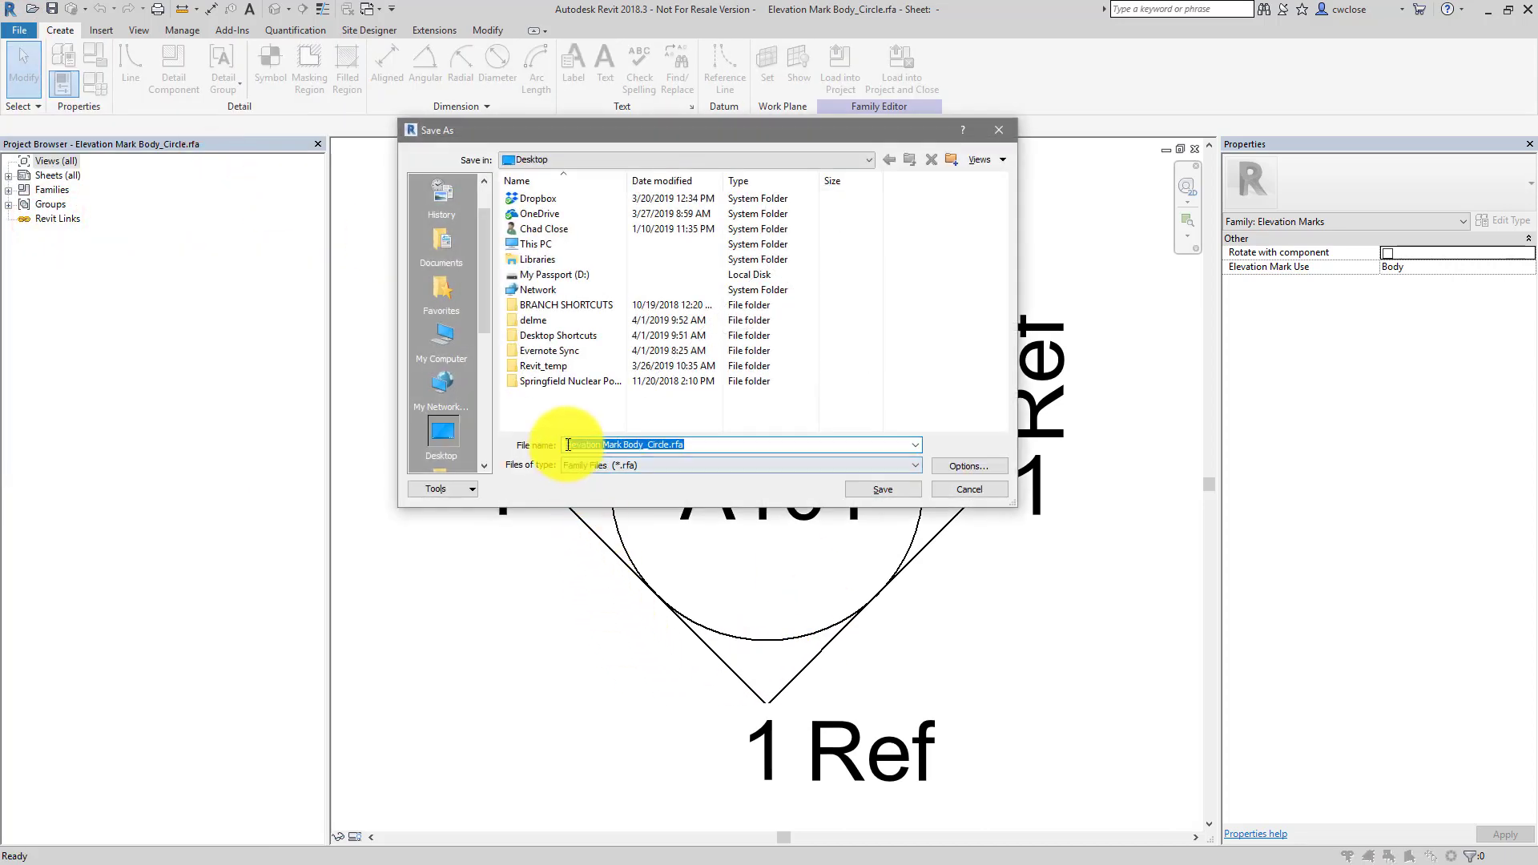
click(568, 444)
text(CC)
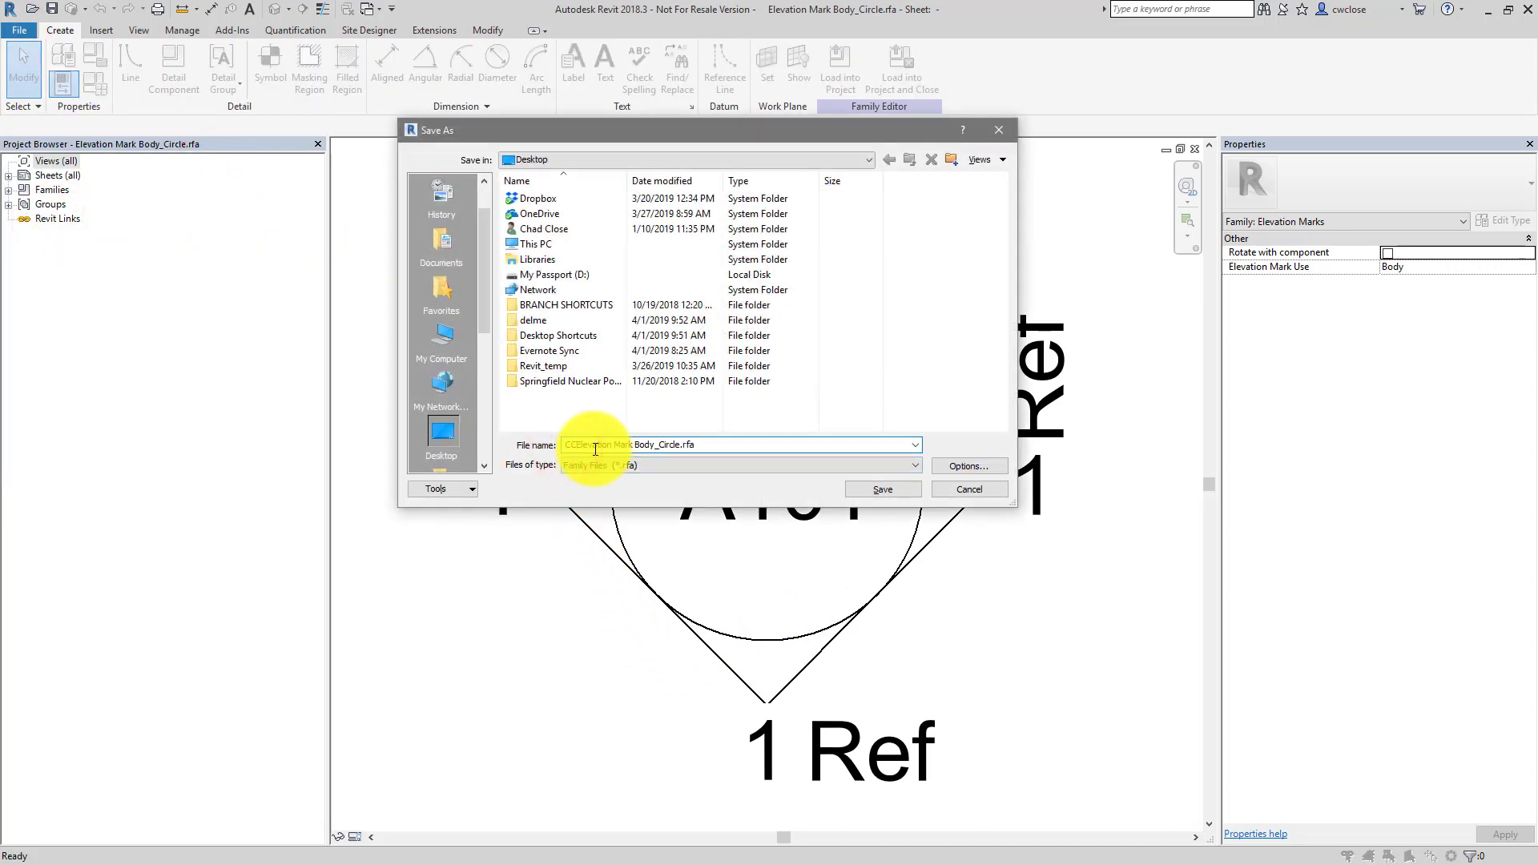
text(_)
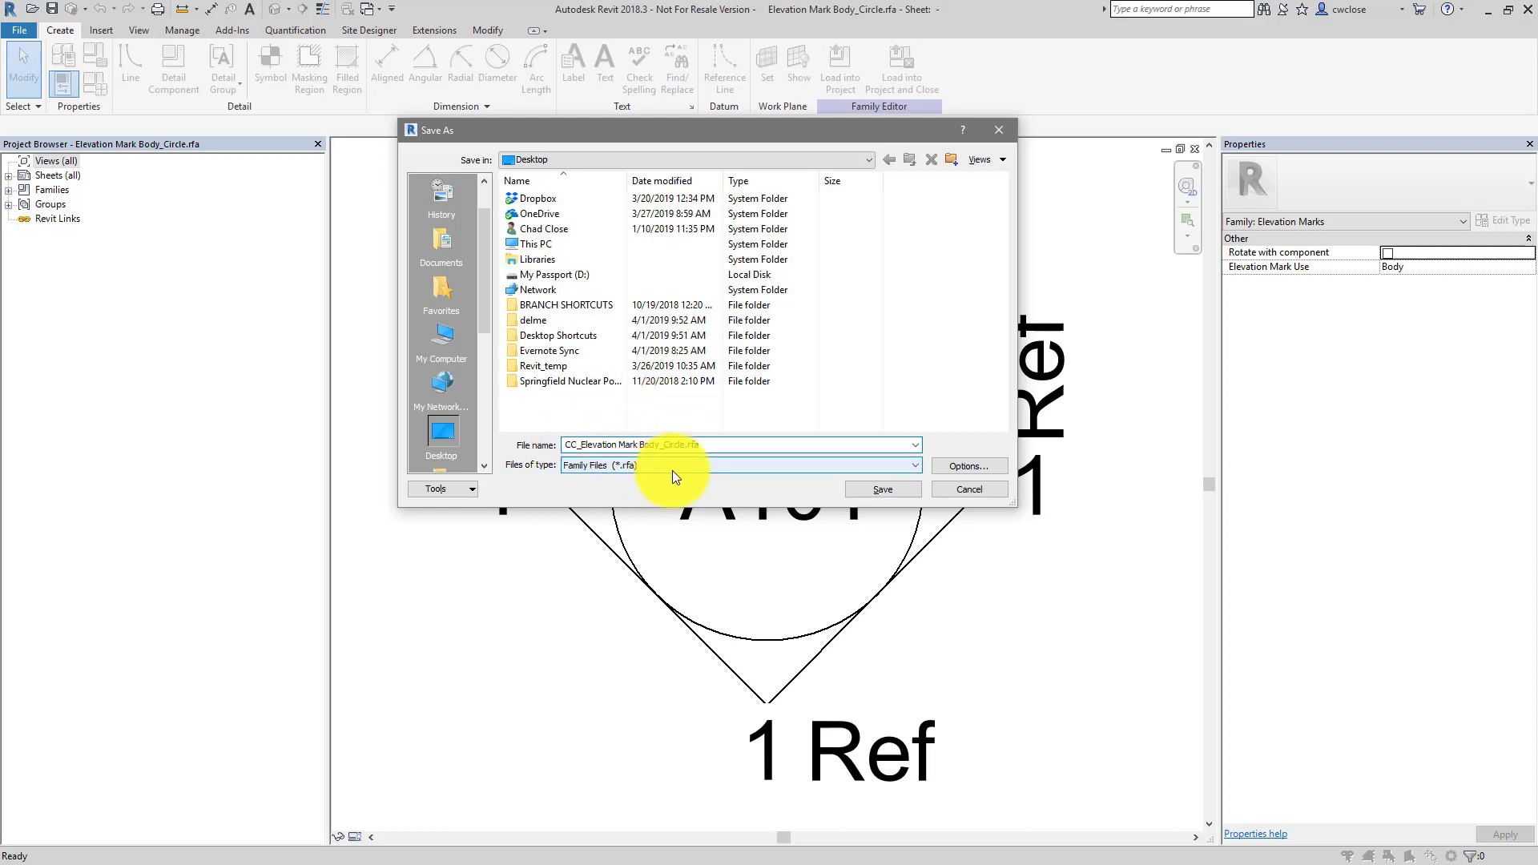
click(891, 490)
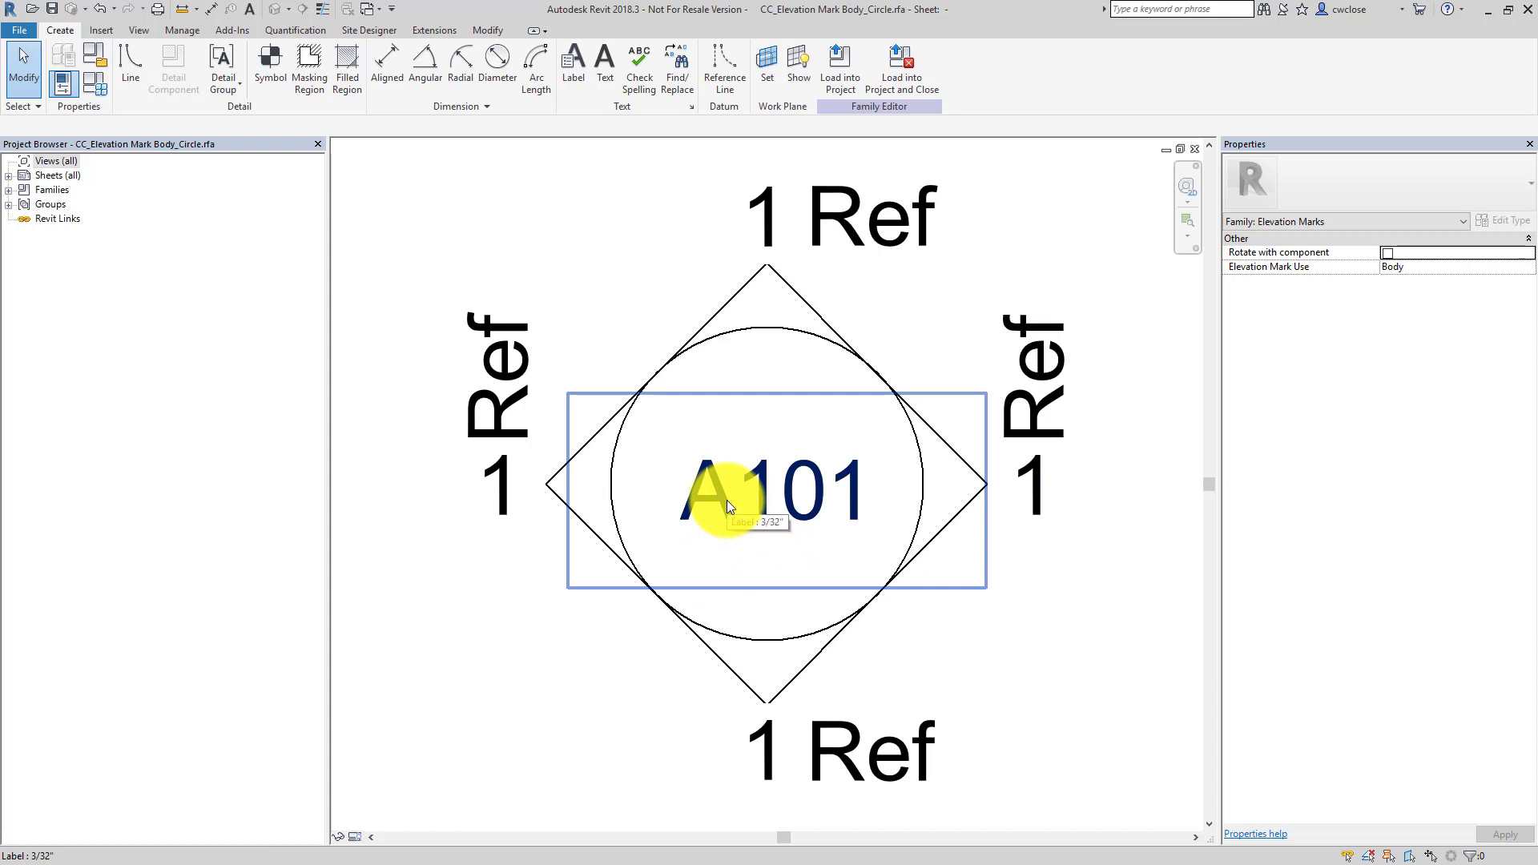
Nudge the A101 label inside the circle slightly downward
click(791, 284)
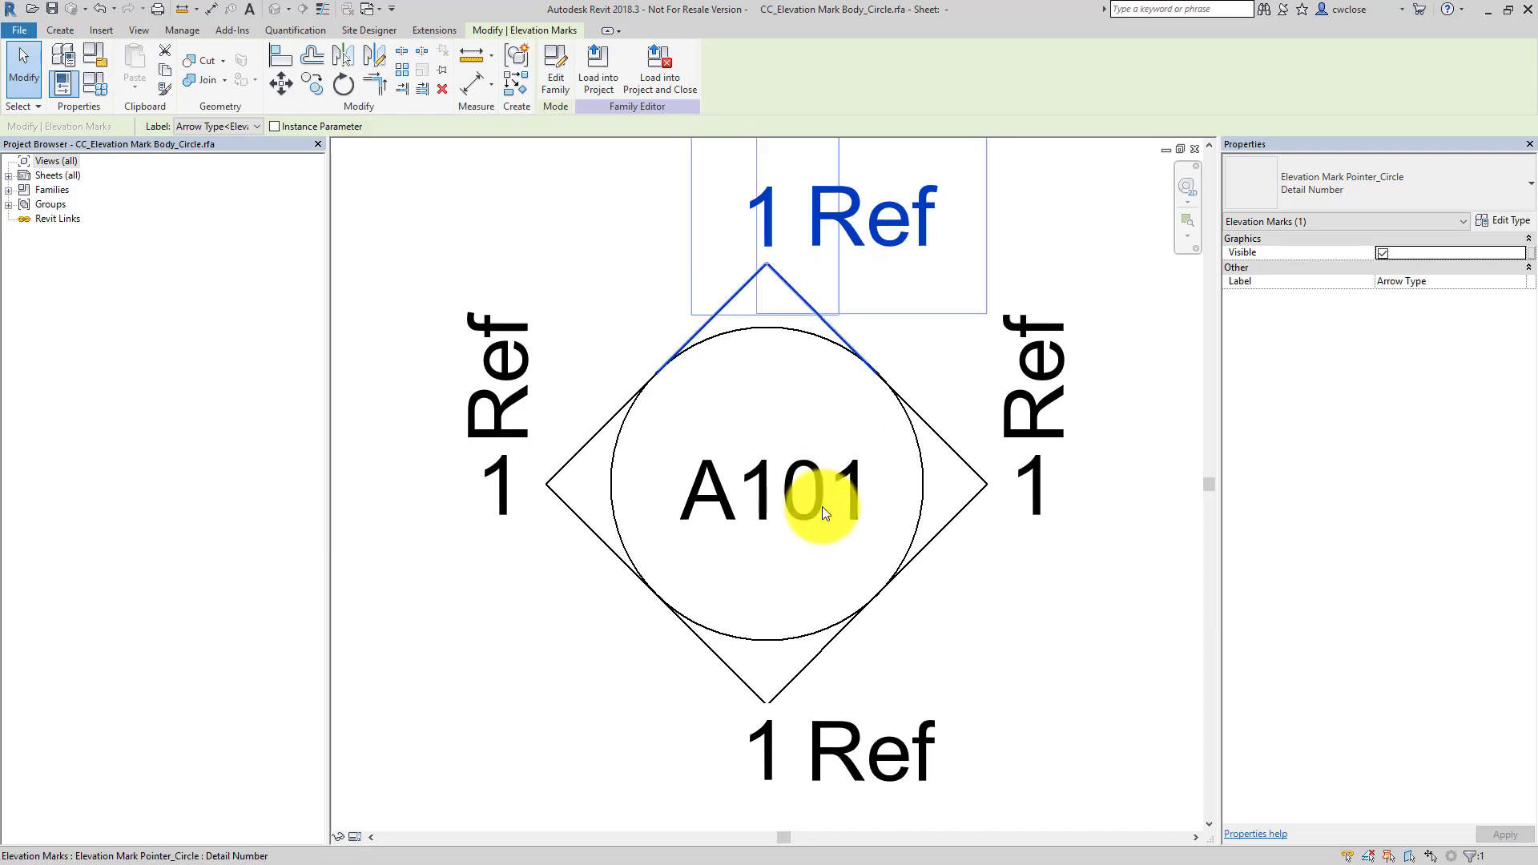
click(802, 518)
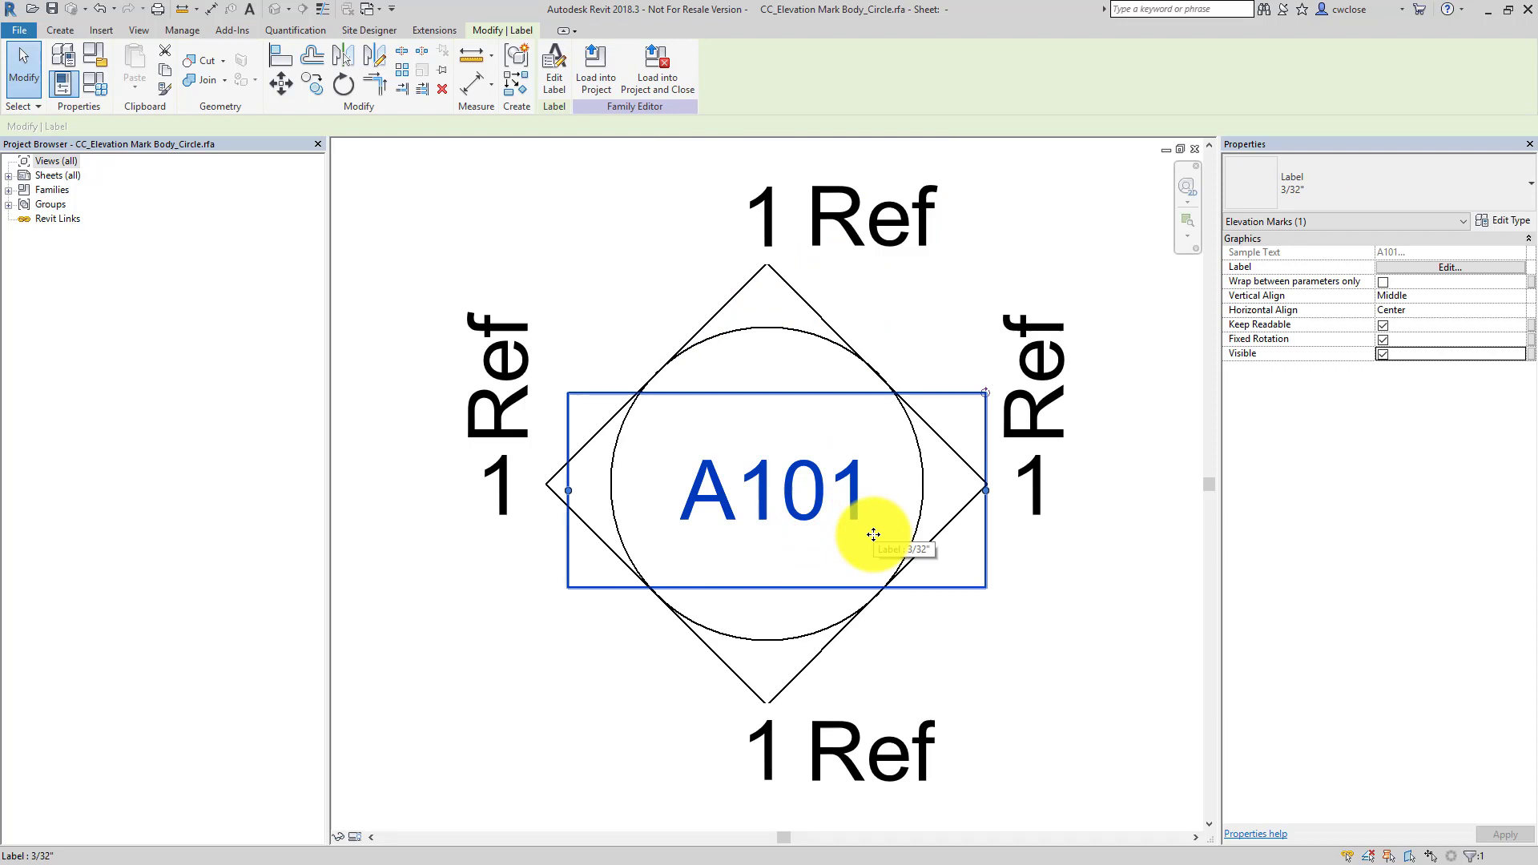
key(Down)
key(Down)
key(Down)
key(Down)
key(Down)
key(Down)
key(Down)
key(Down)
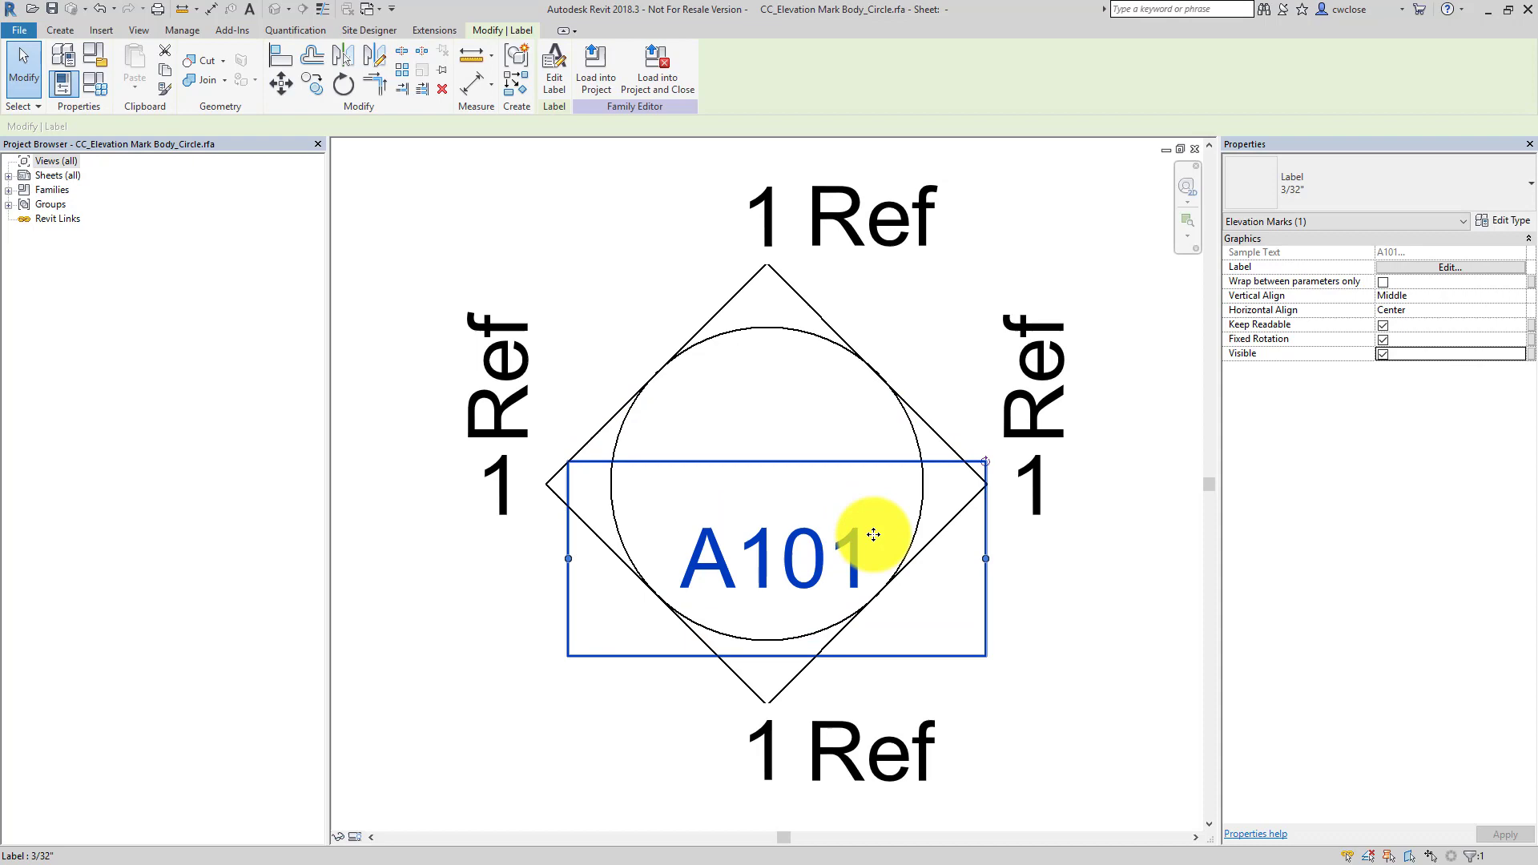
click(60, 30)
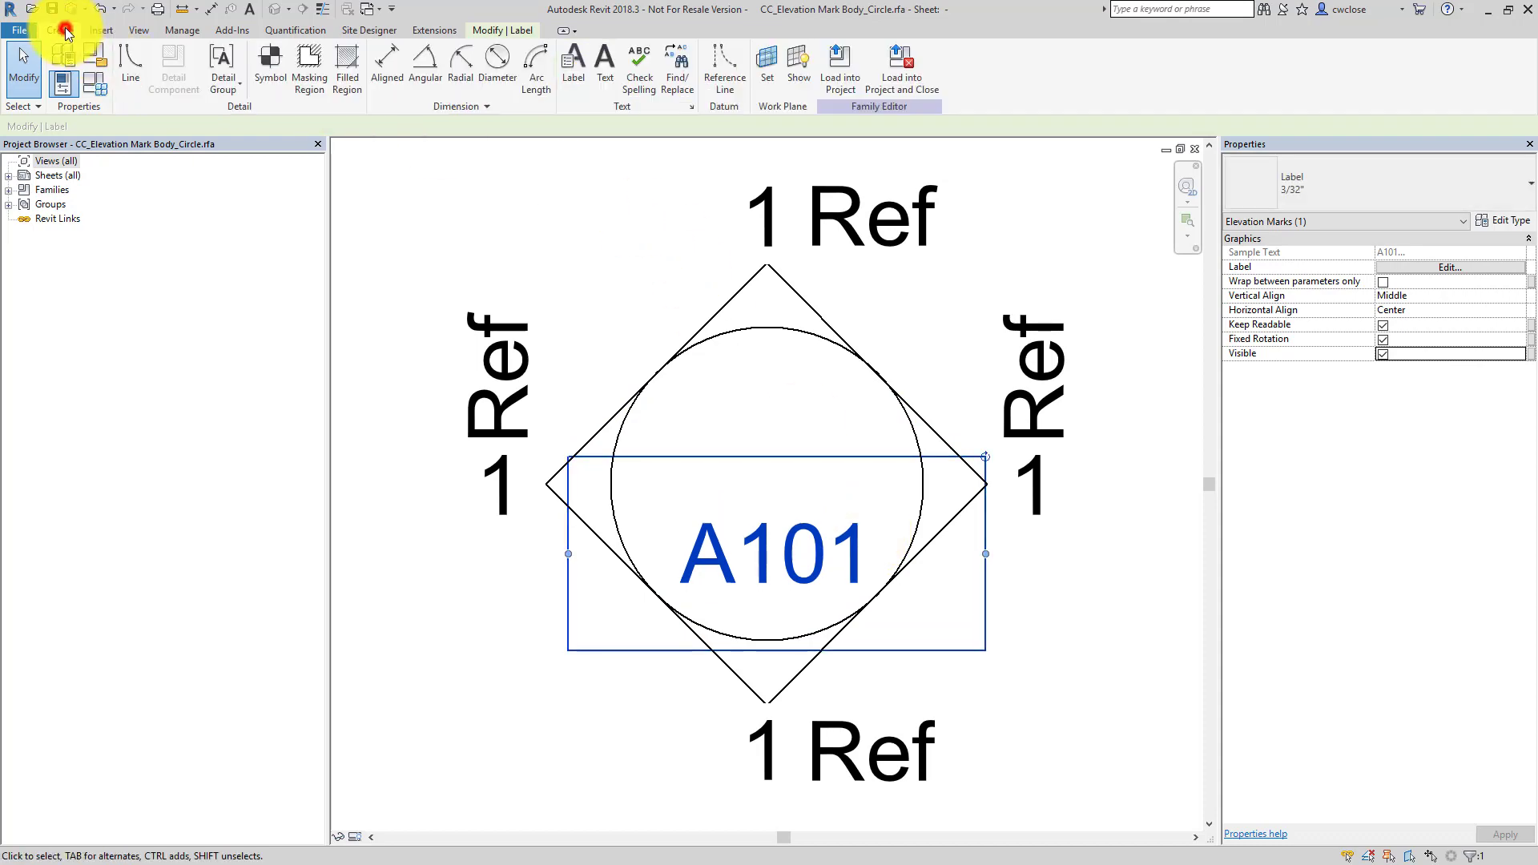
click(470, 237)
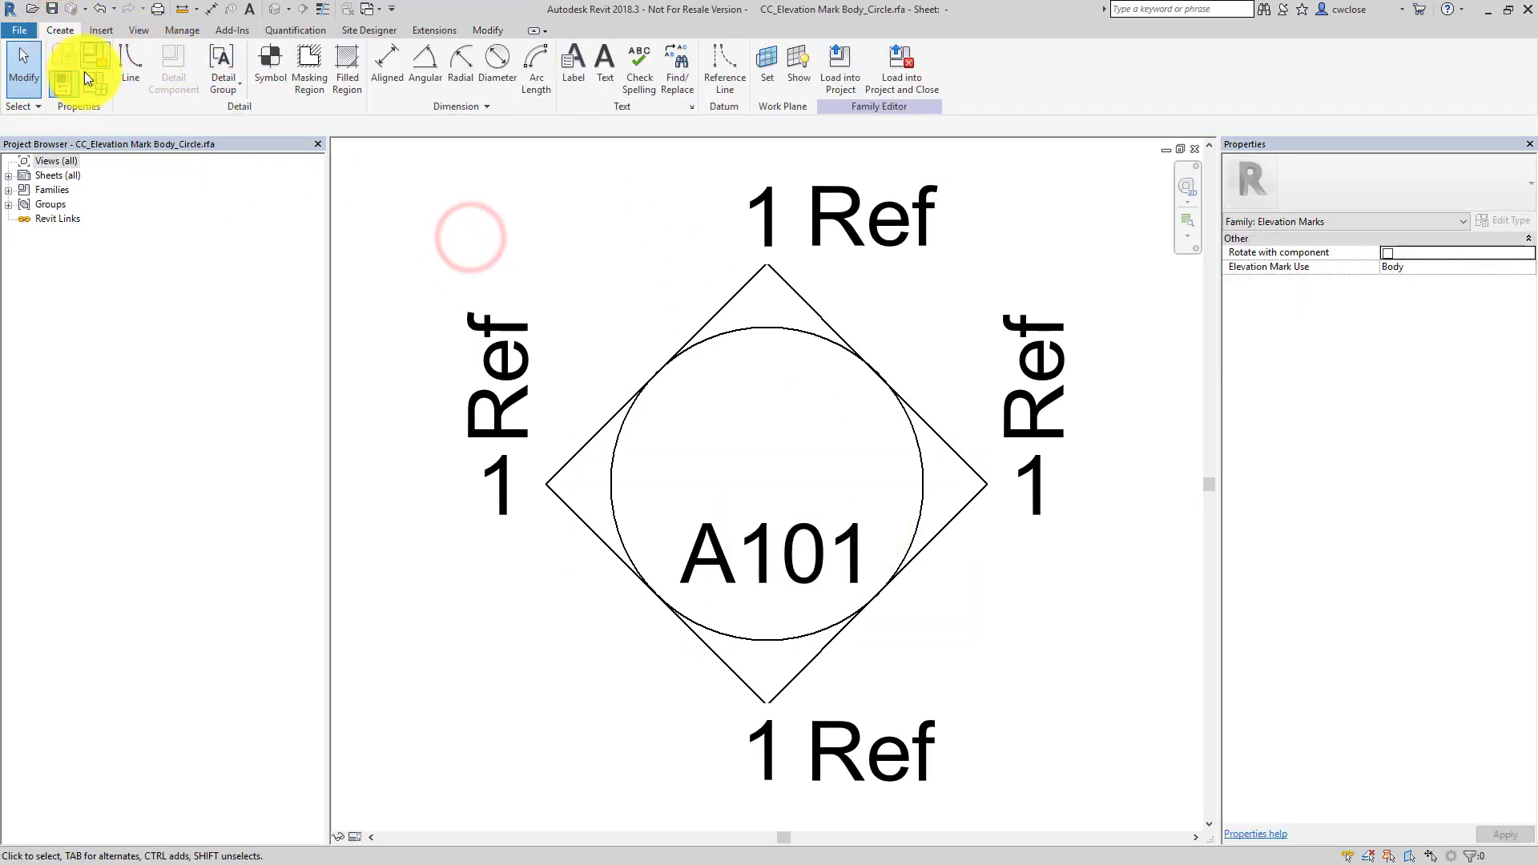
Switch the family type to Filled Arrow and View Name and apply it
click(95, 83)
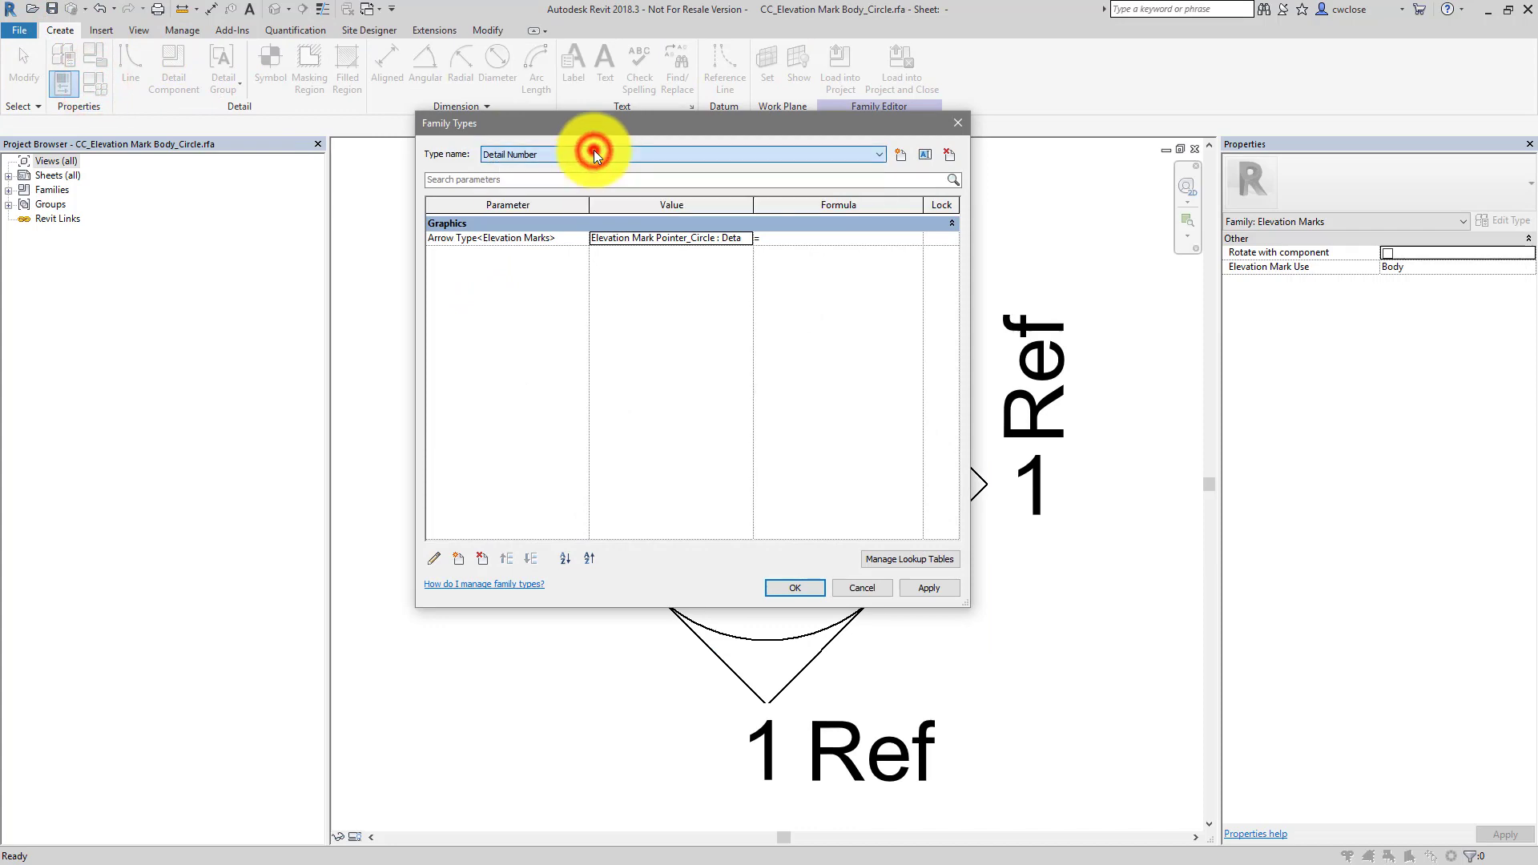
click(593, 150)
click(593, 200)
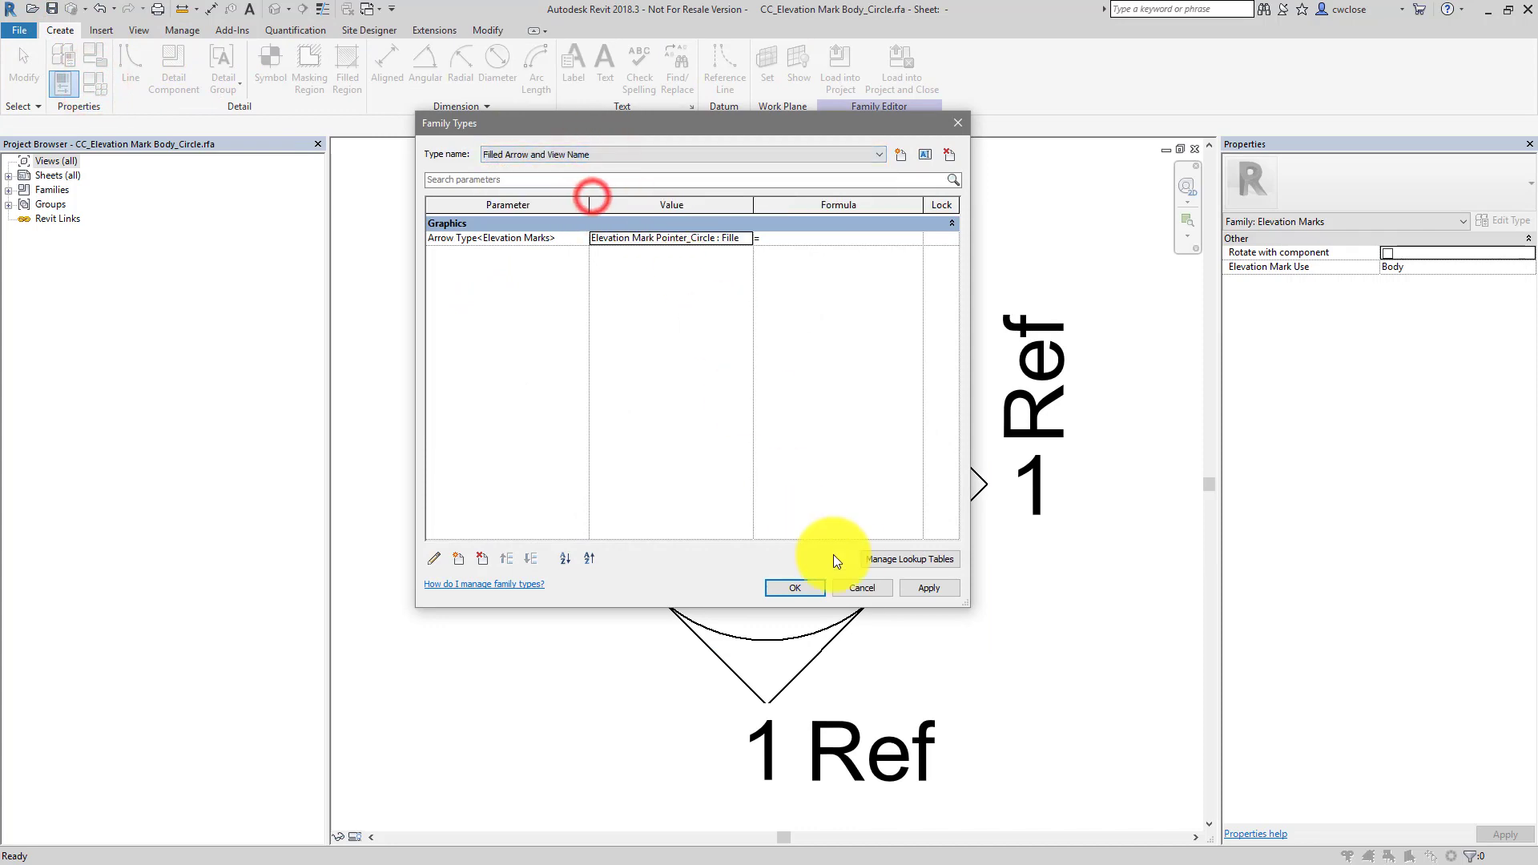
click(947, 587)
click(807, 587)
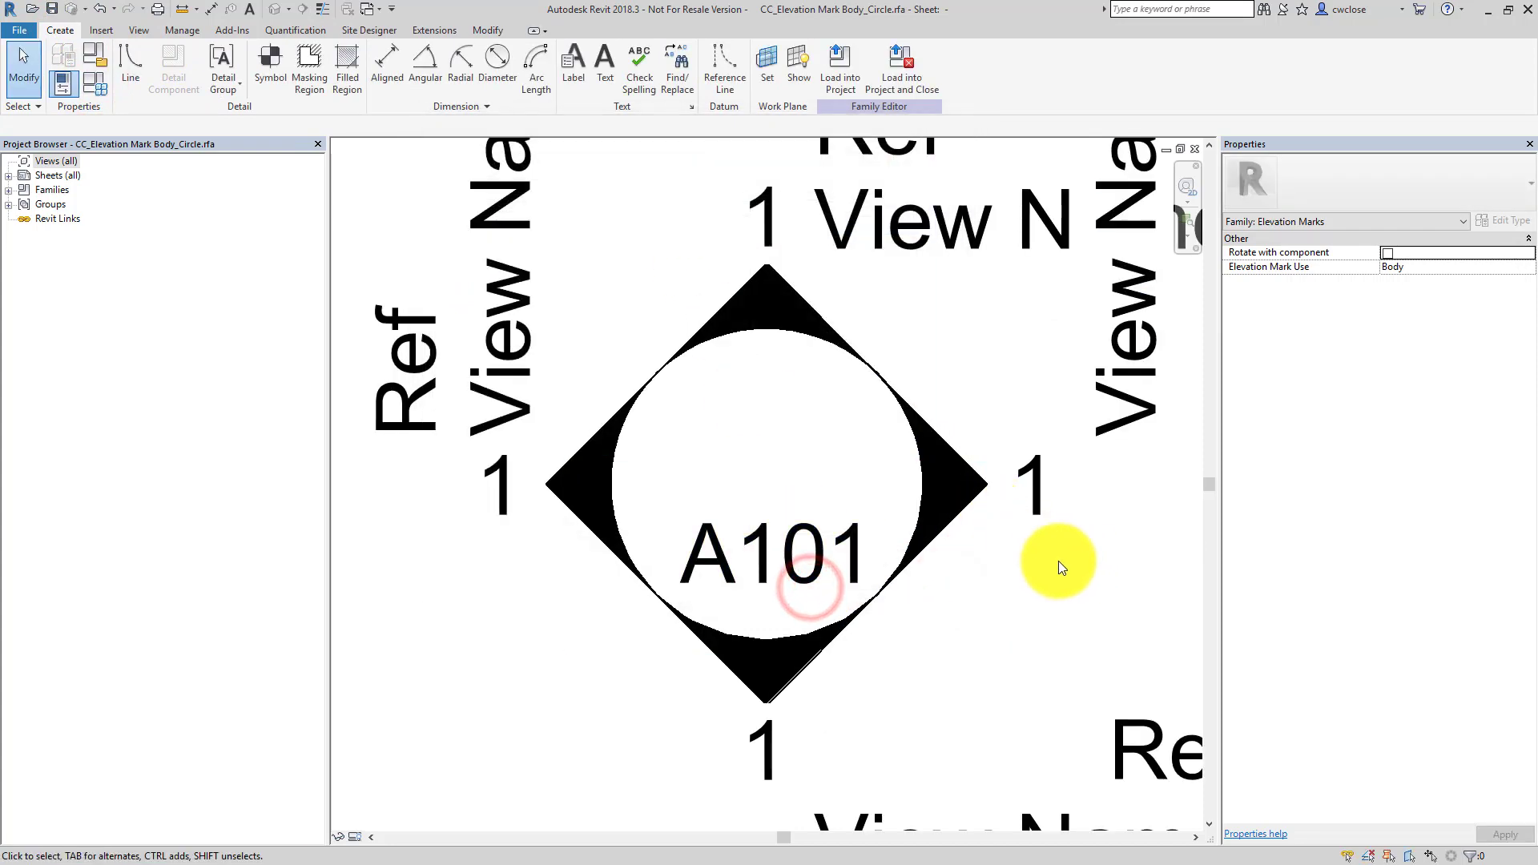
key(Escape)
scroll(934, 503, down, 5)
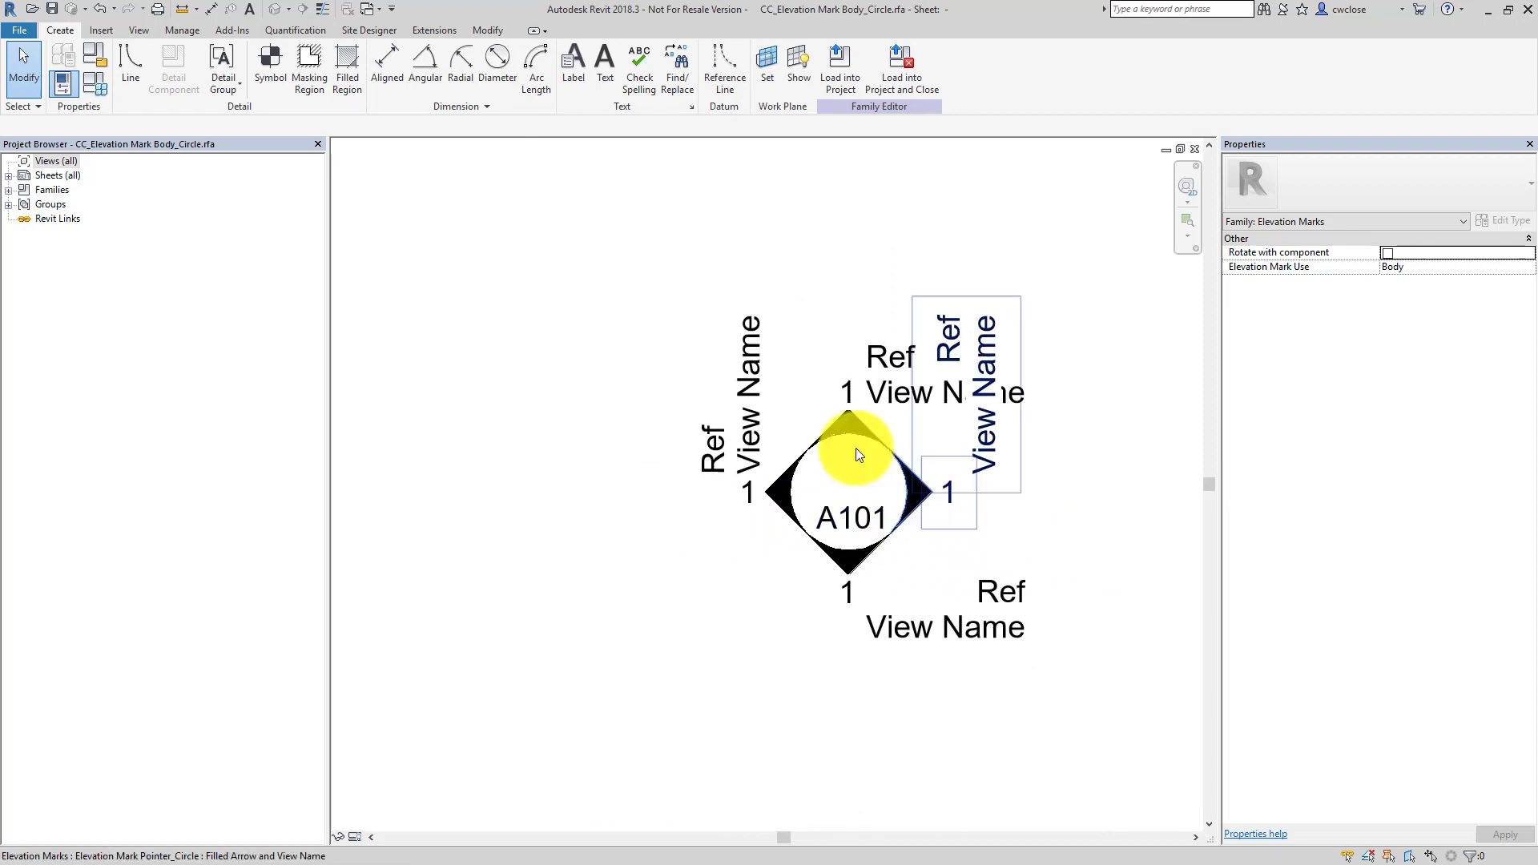
scroll(861, 452, up, 1)
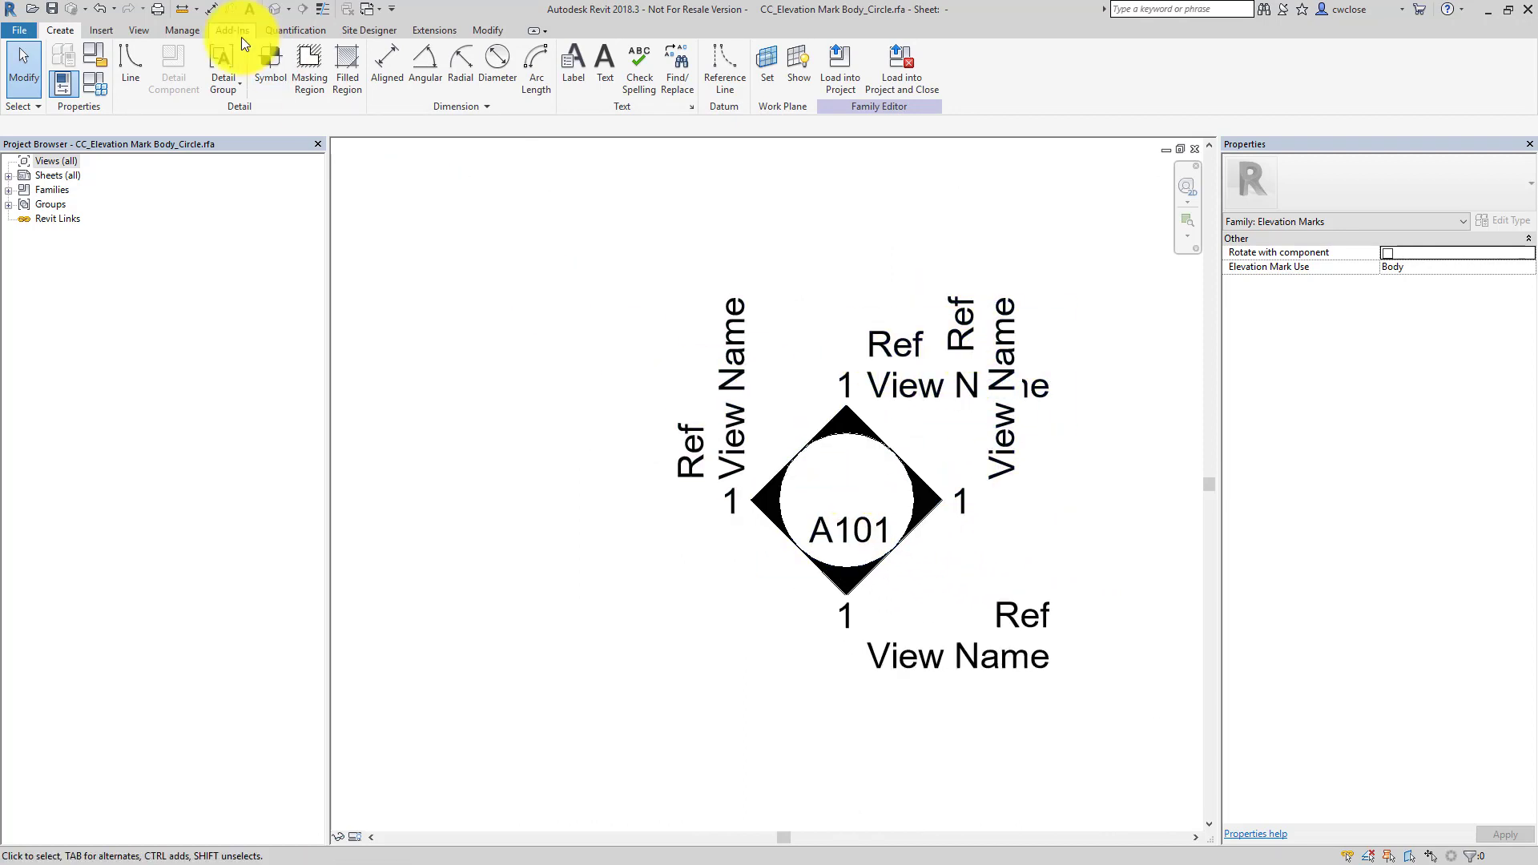
Draw a horizontal line across the circle from its left to right edge
click(130, 58)
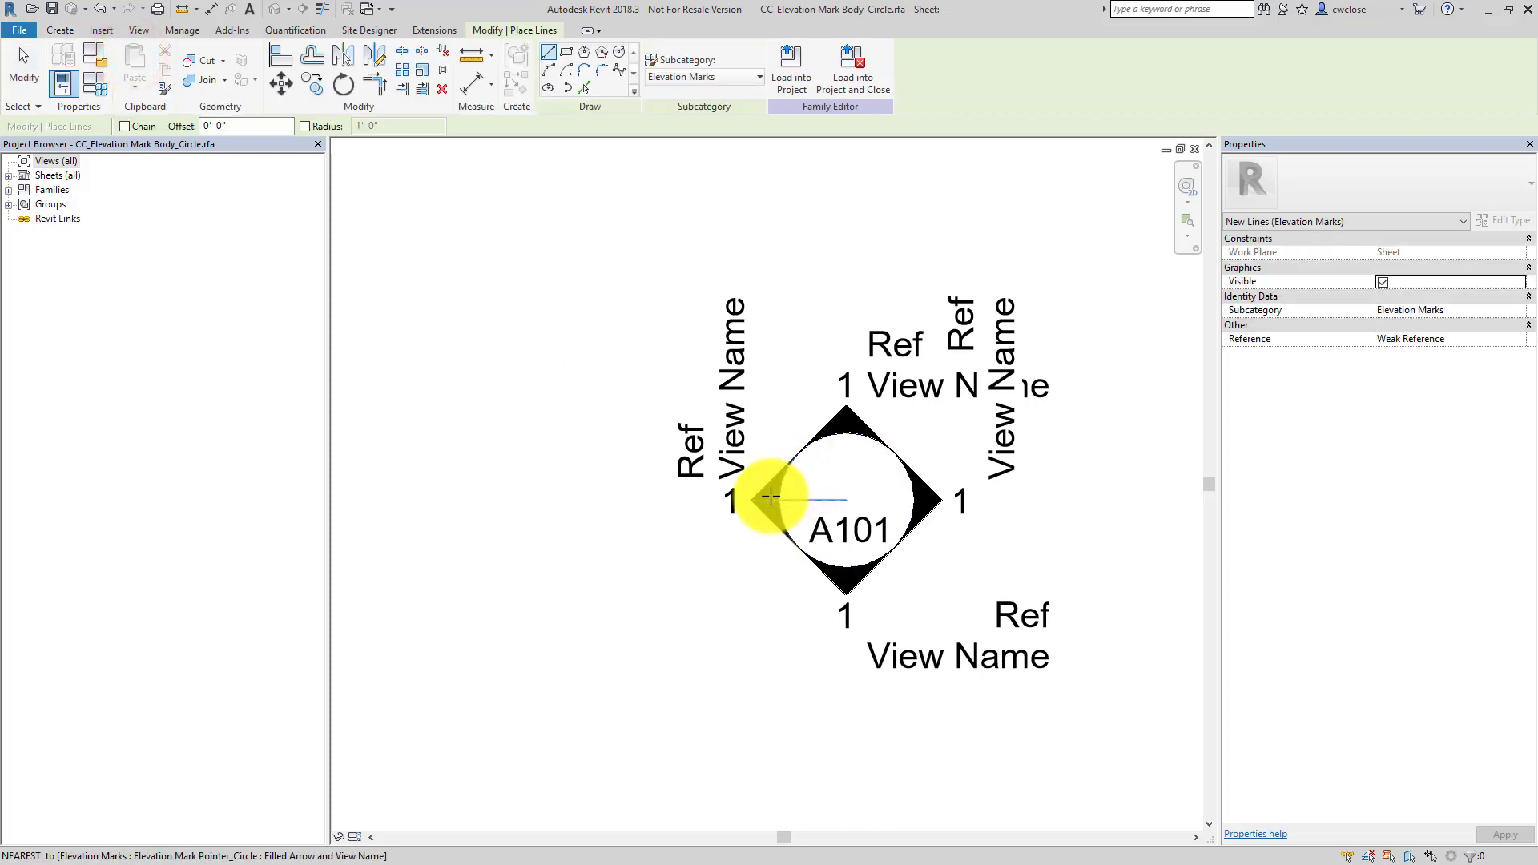
click(773, 500)
click(916, 495)
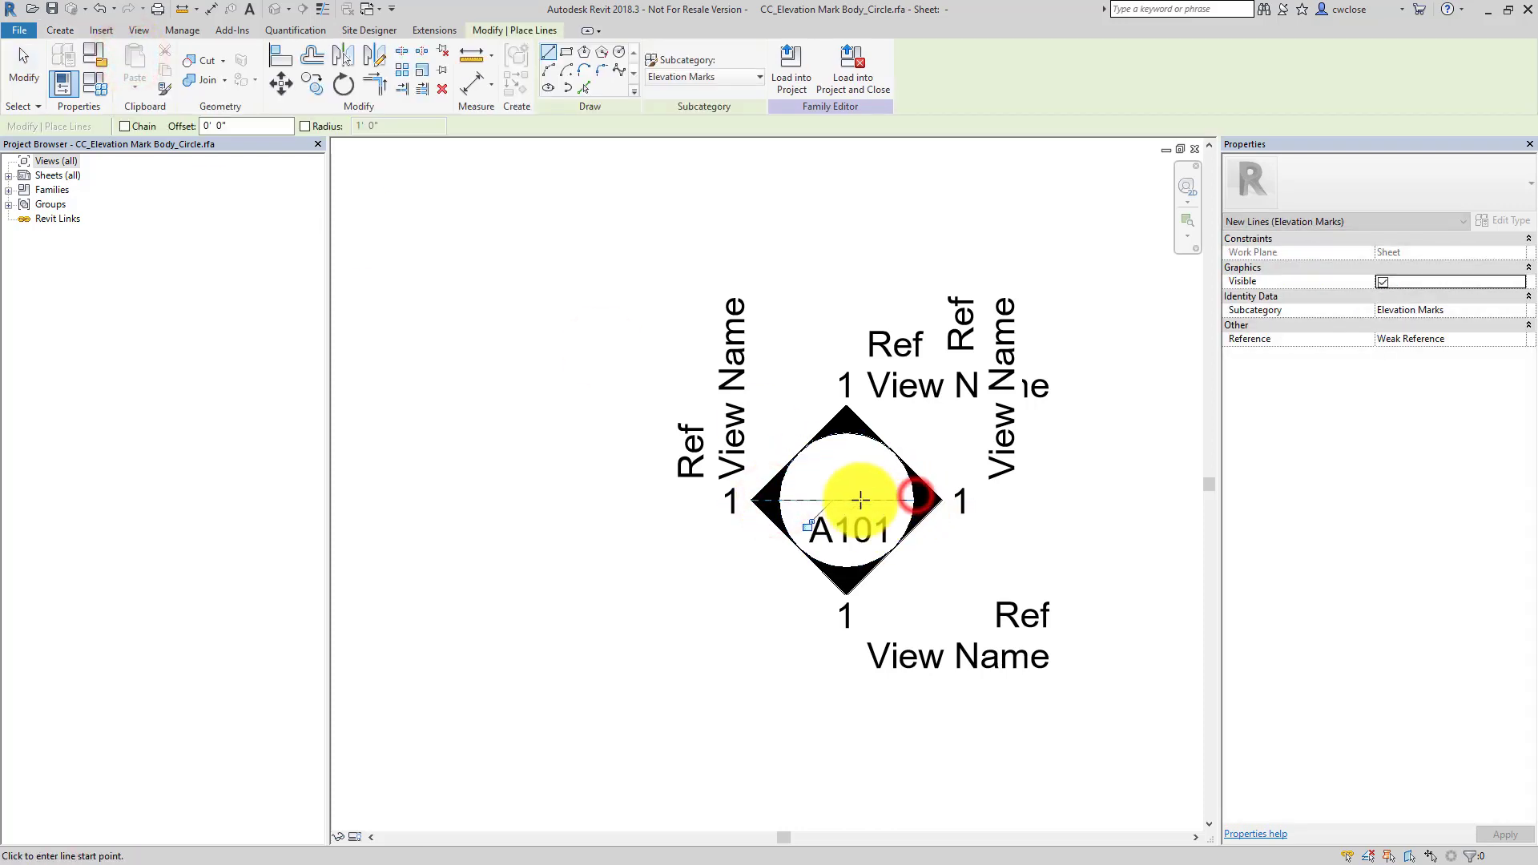
scroll(858, 516, up, 1)
middle_drag(877, 525, 860, 513)
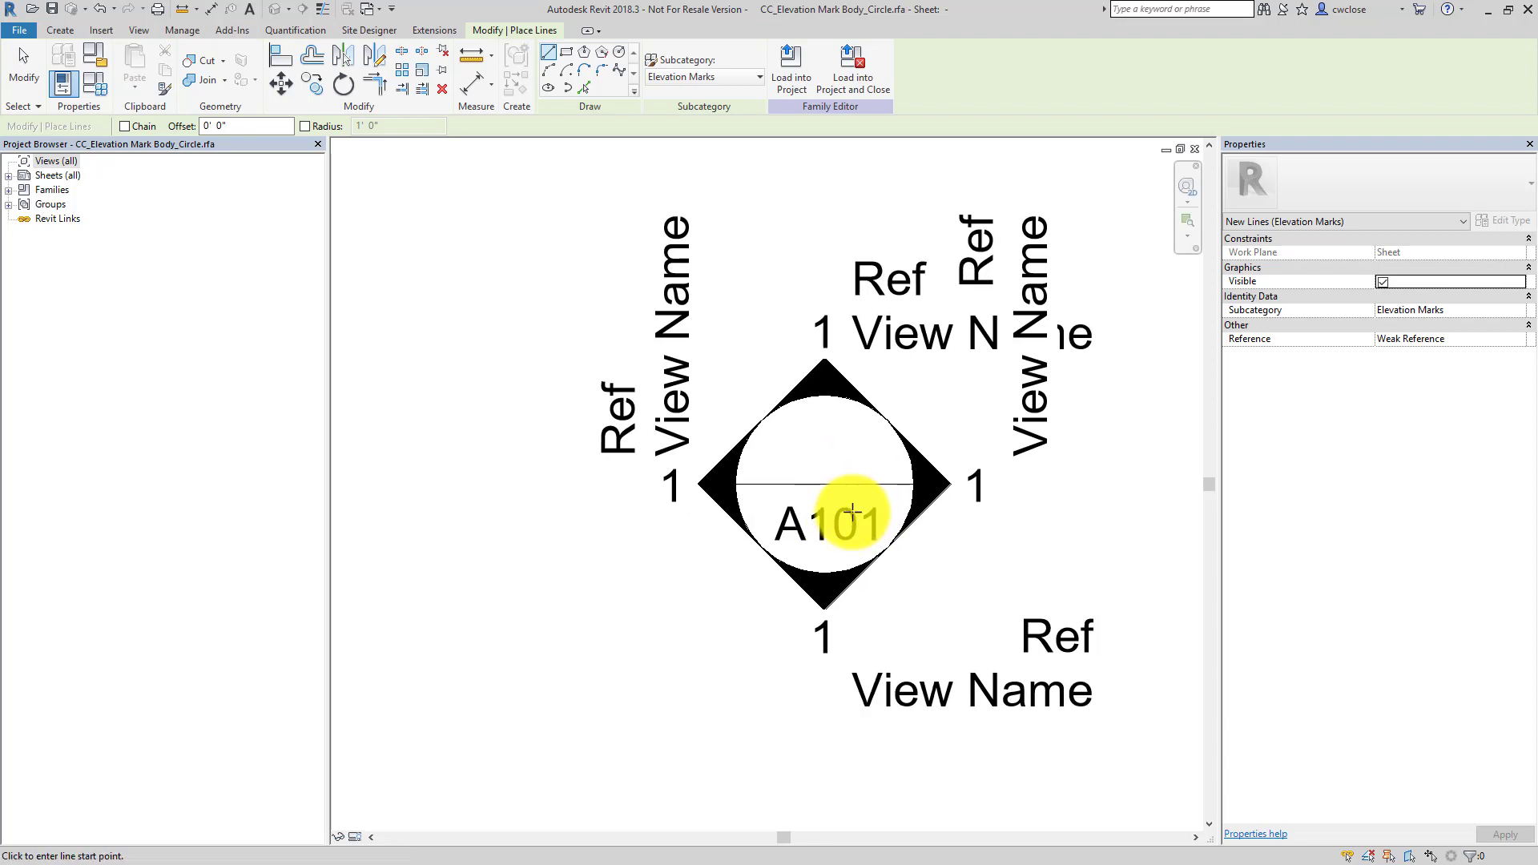
Place a Detail Number label centred in the circle's upper half
click(67, 31)
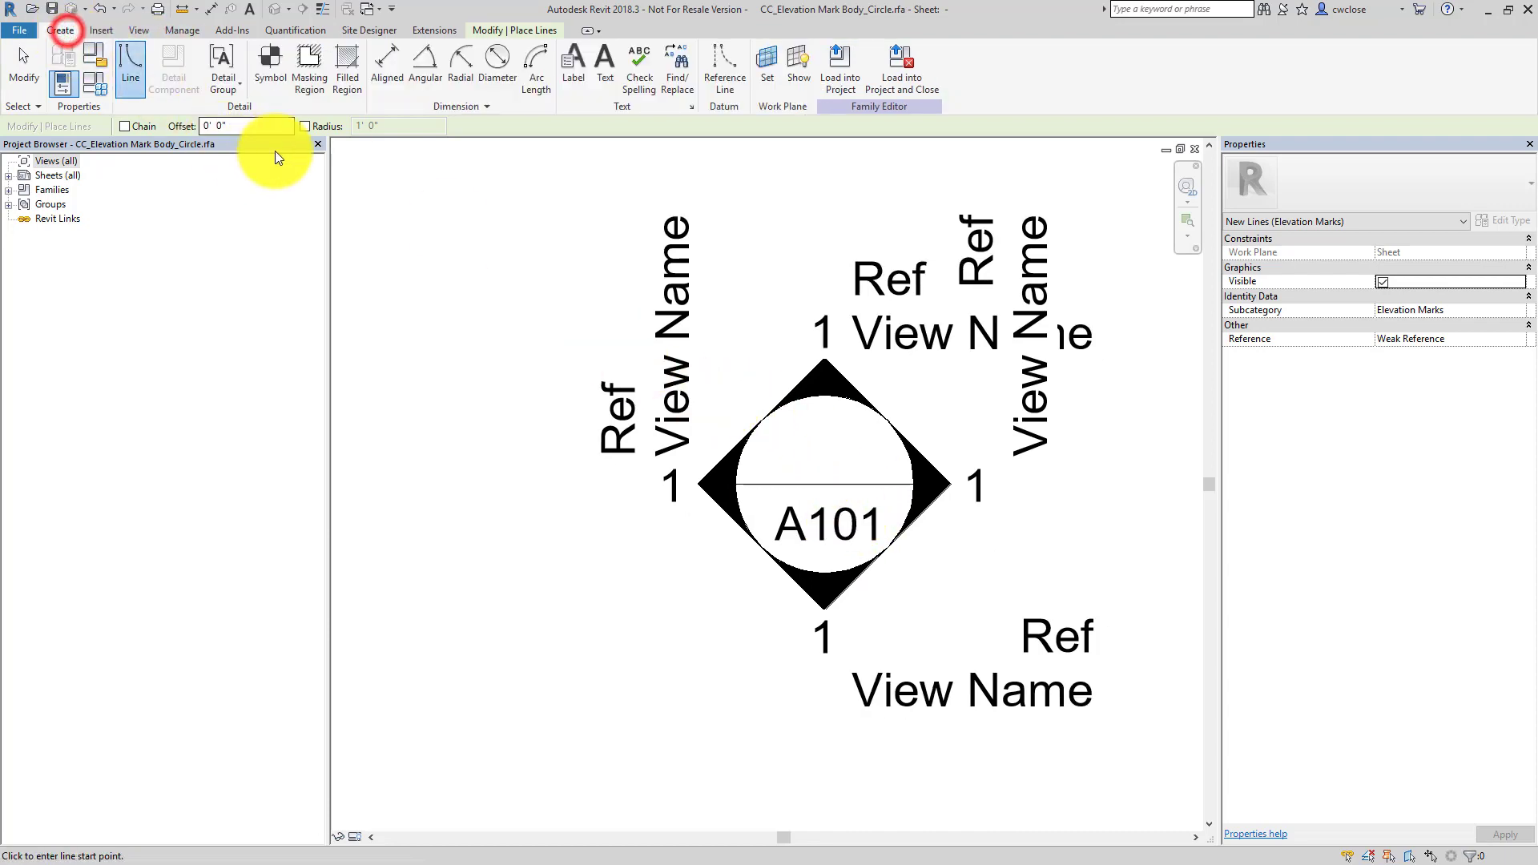
click(581, 64)
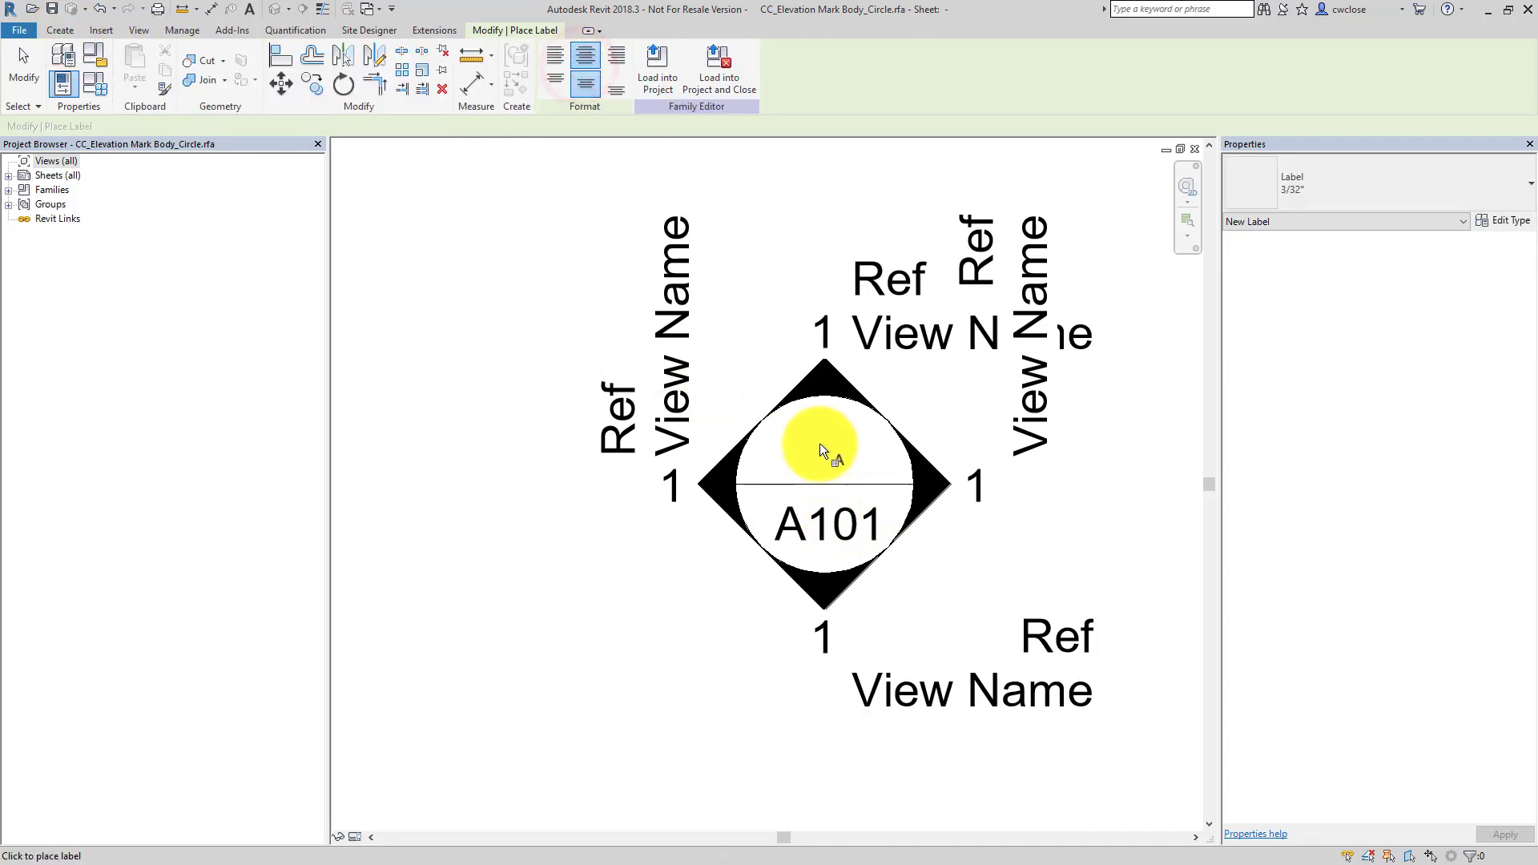
click(814, 445)
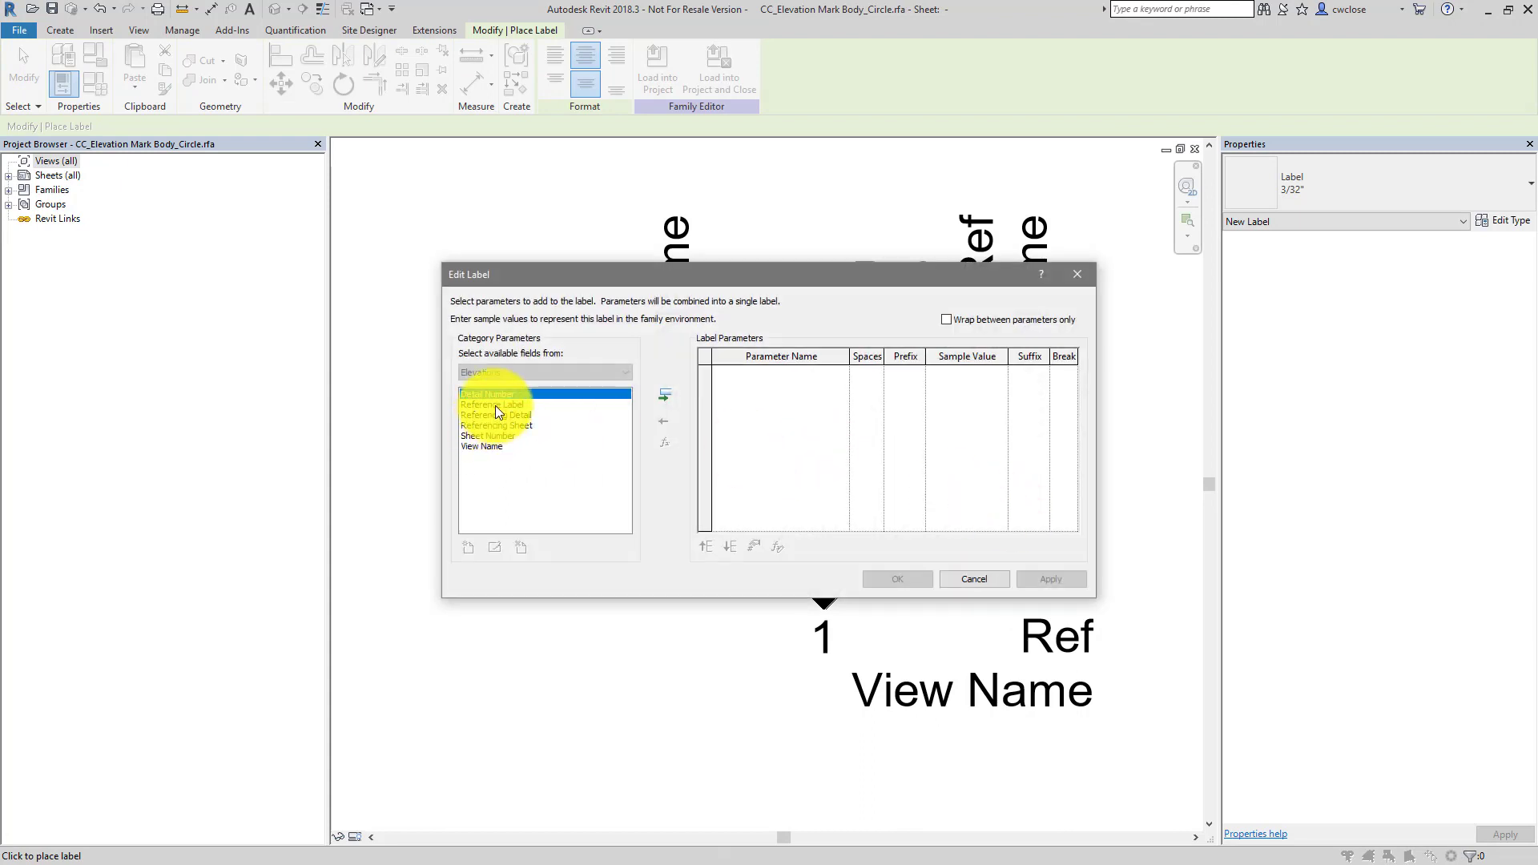
click(664, 394)
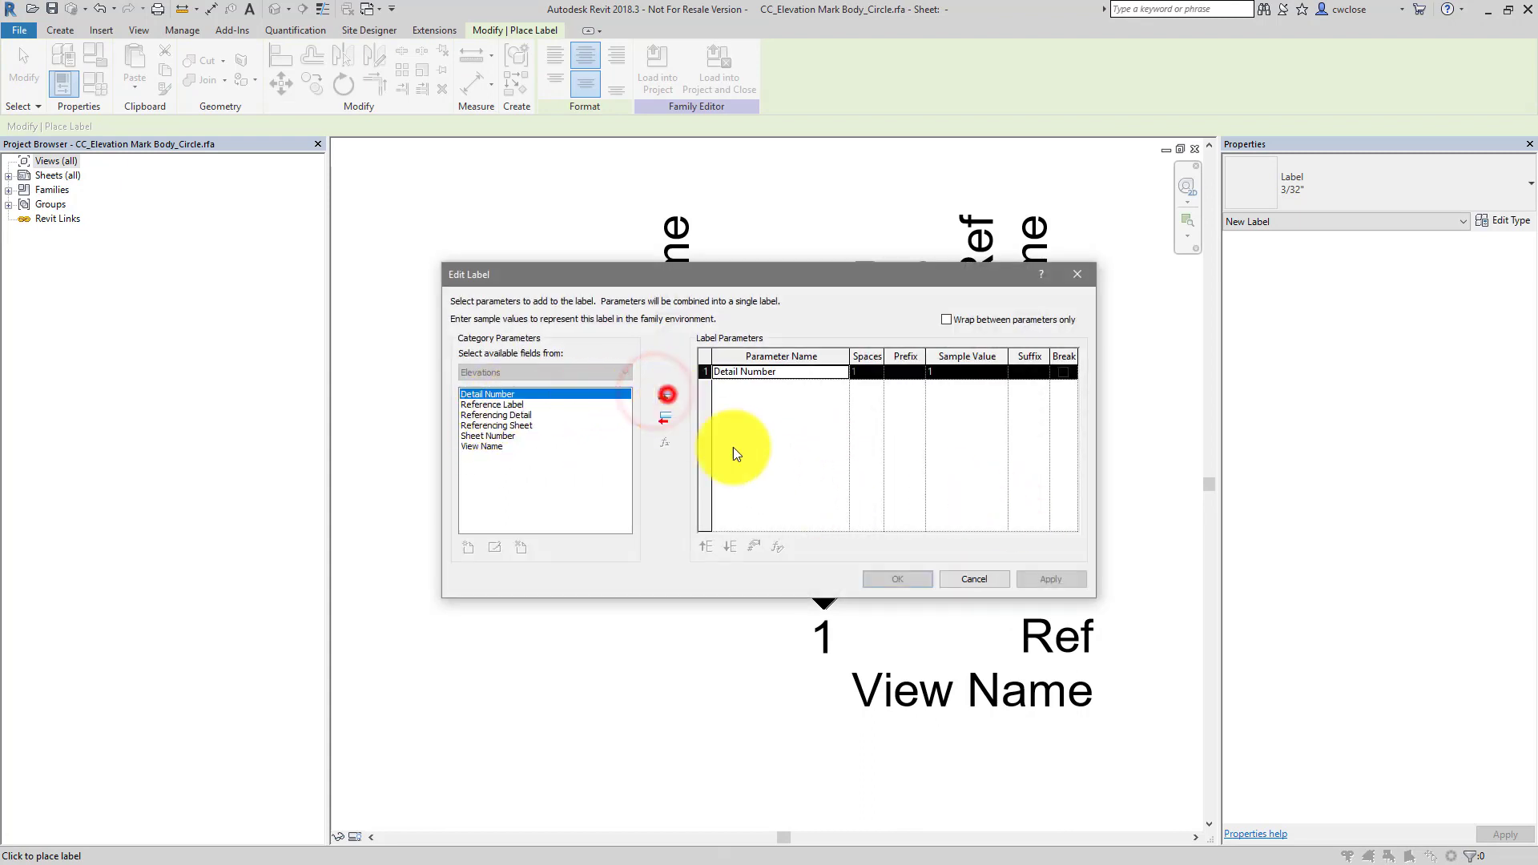
click(892, 579)
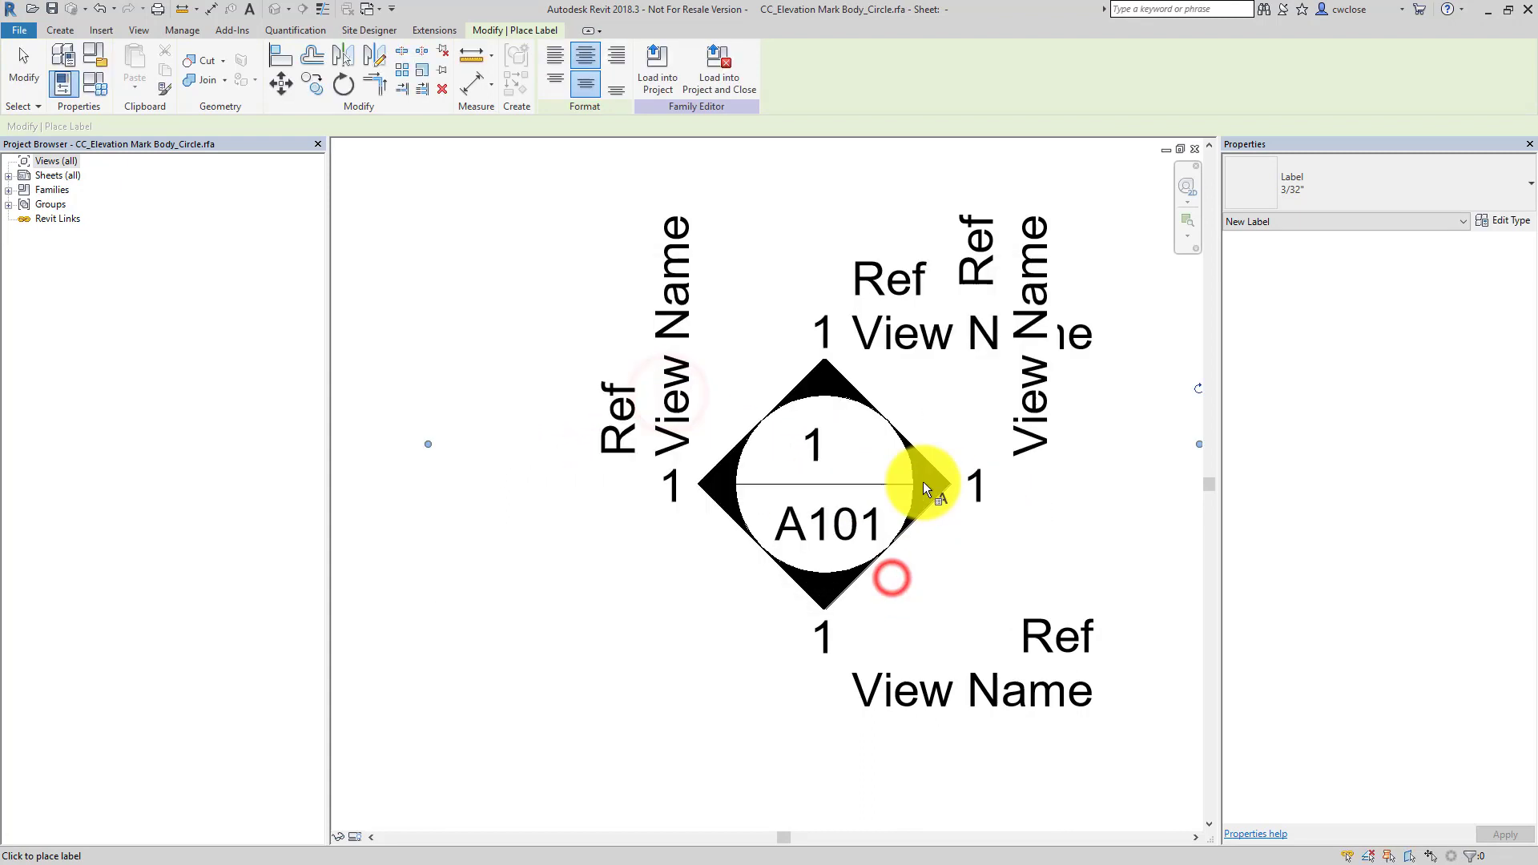
click(29, 72)
click(810, 436)
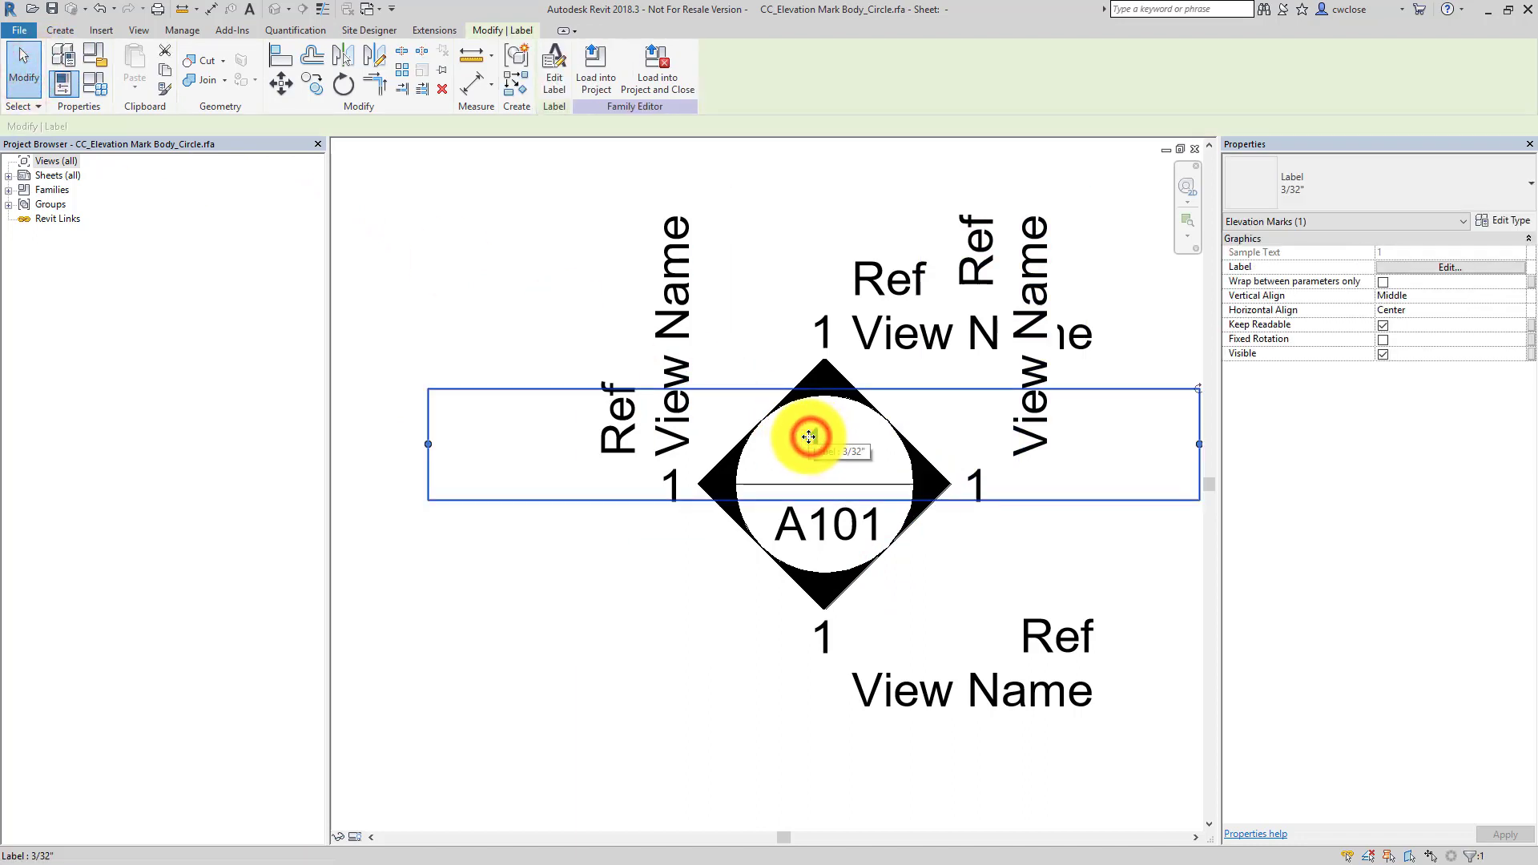
drag(808, 436, 808, 437)
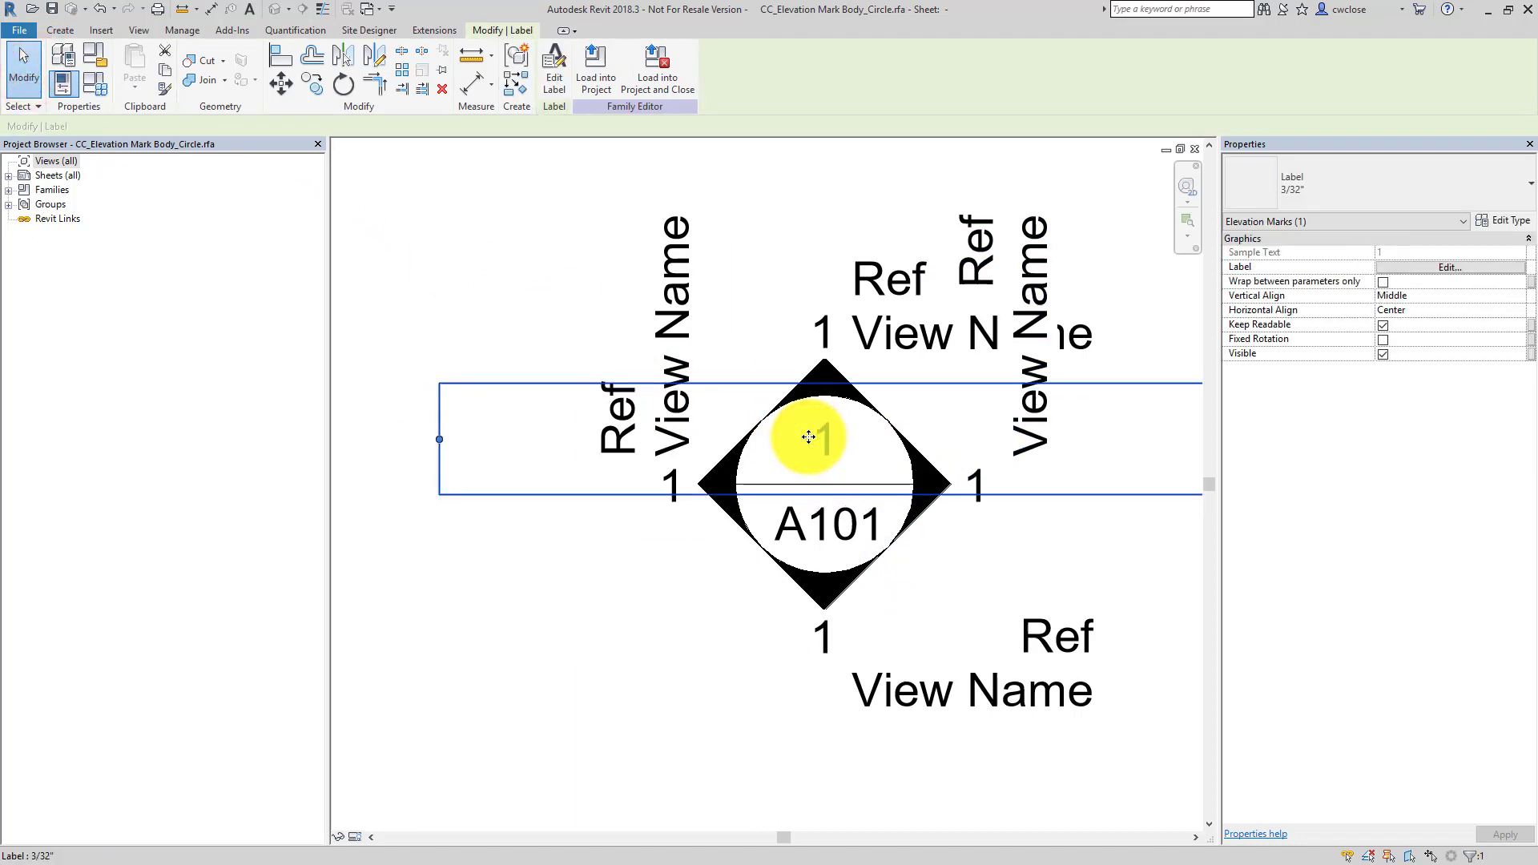
Save the elevation mark family and load it into the project
key(Escape)
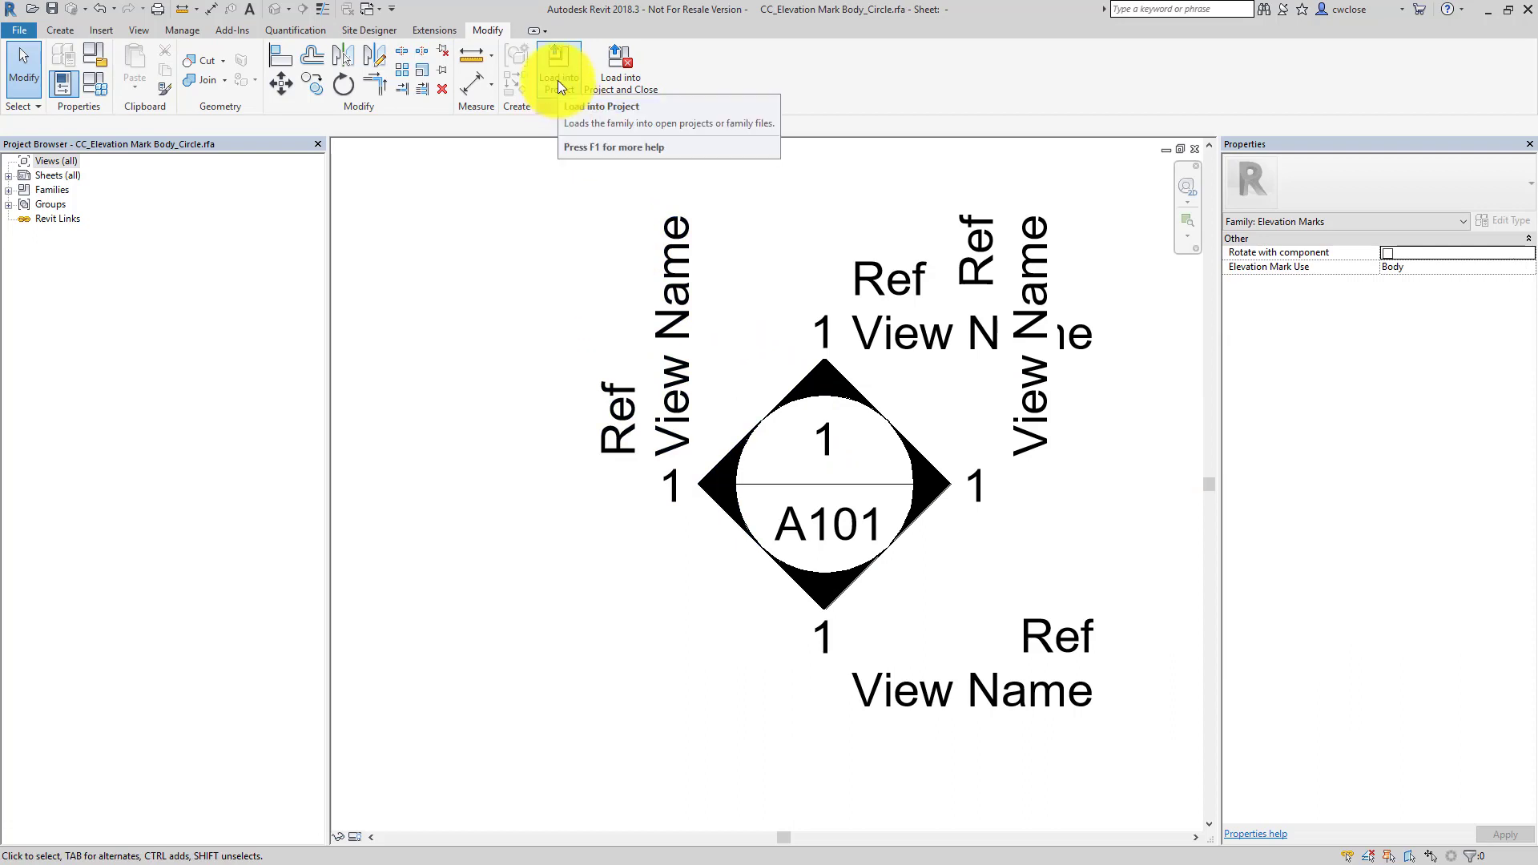
click(52, 8)
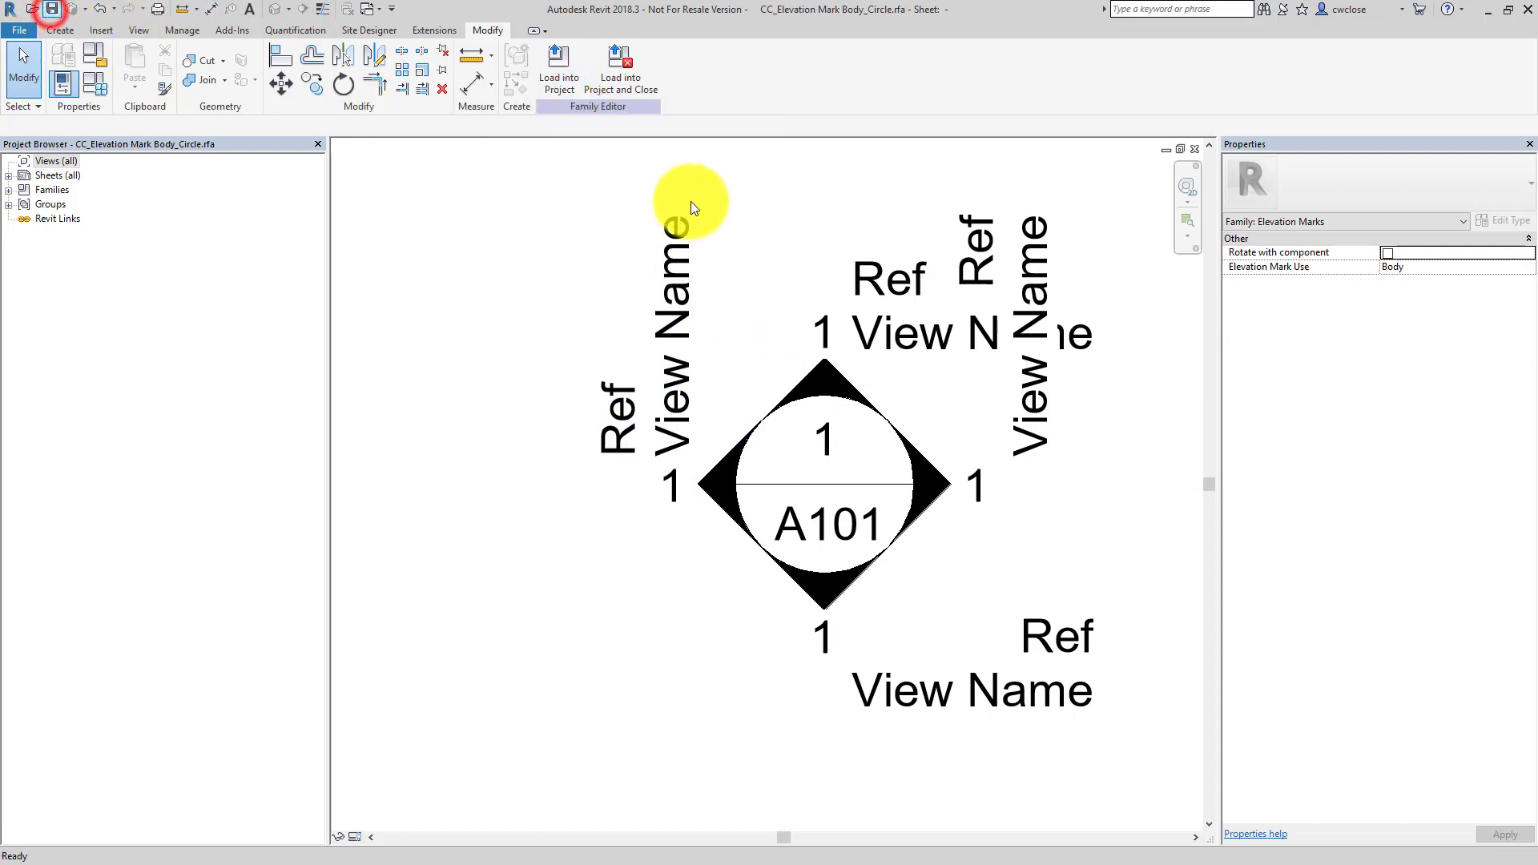
click(551, 80)
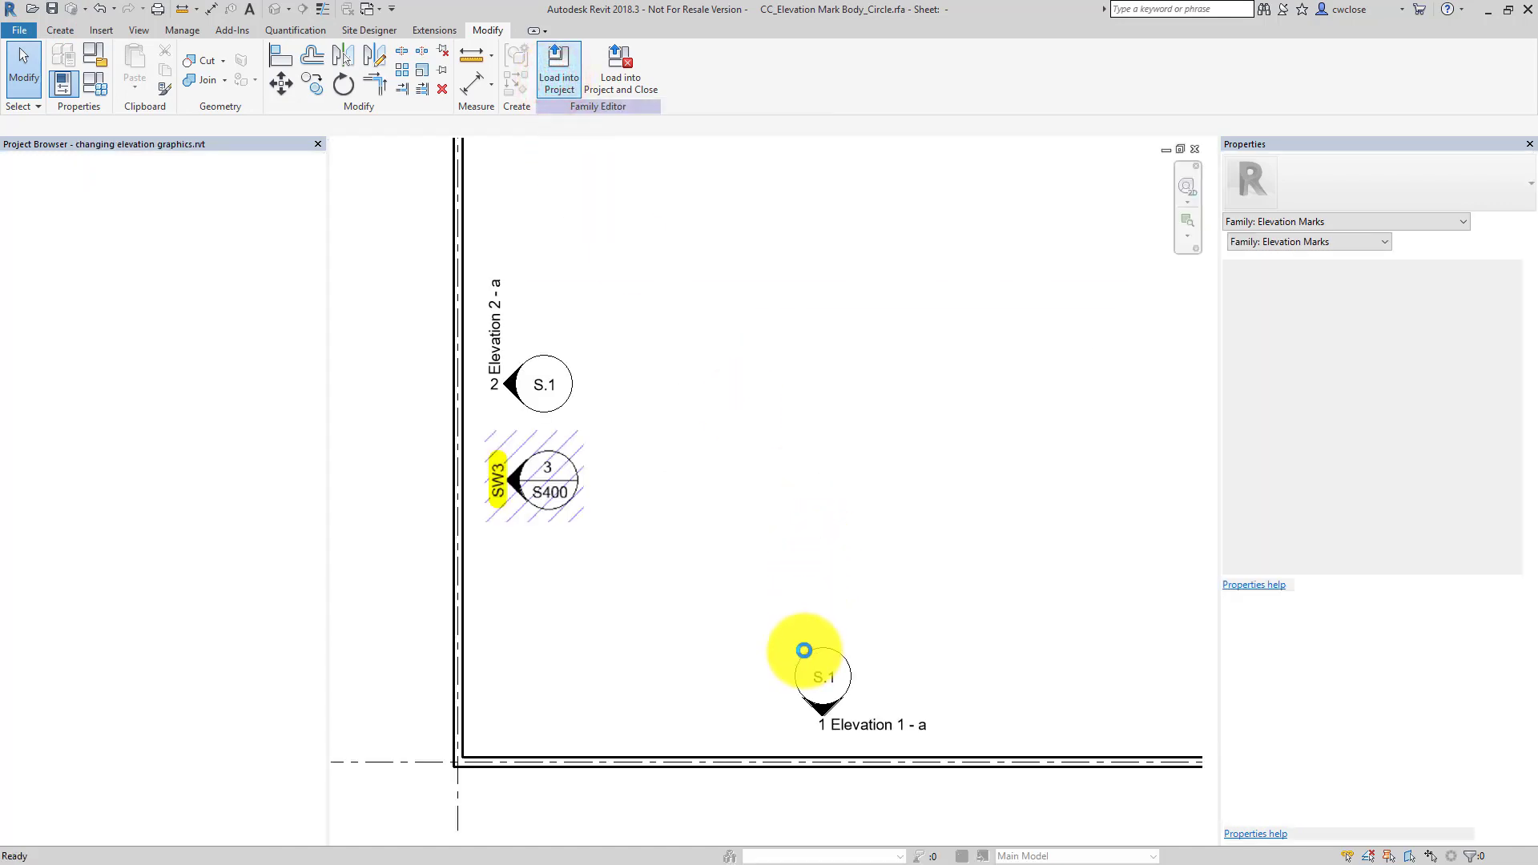
Set Elevation 1 - a's tag Elevation Mark to CC_Elevation Mark Body_Circle : Filled Arrow and View Name
middle_drag(876, 625, 841, 568)
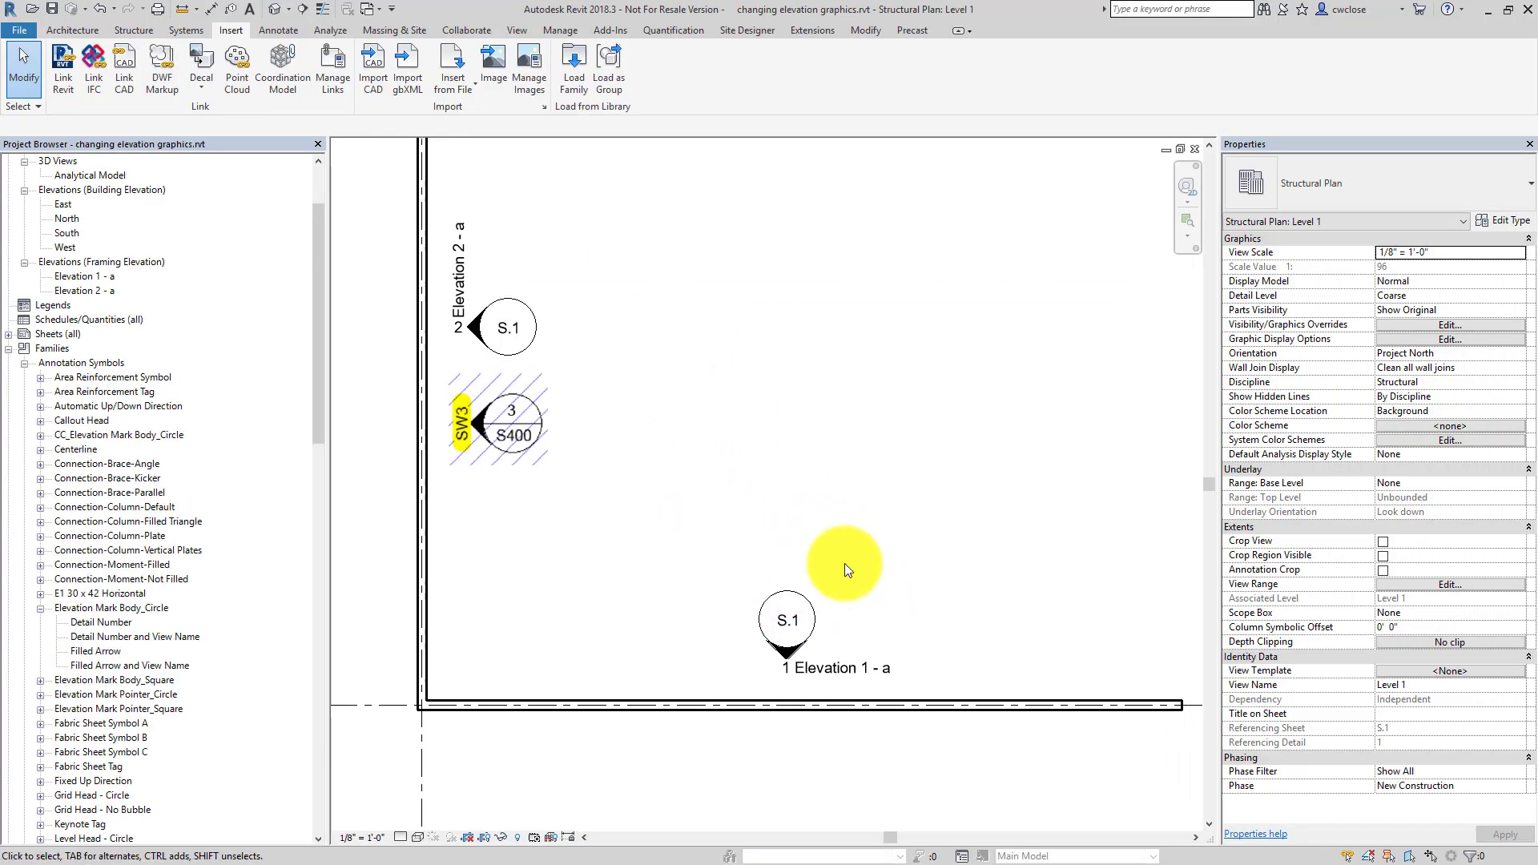
click(795, 657)
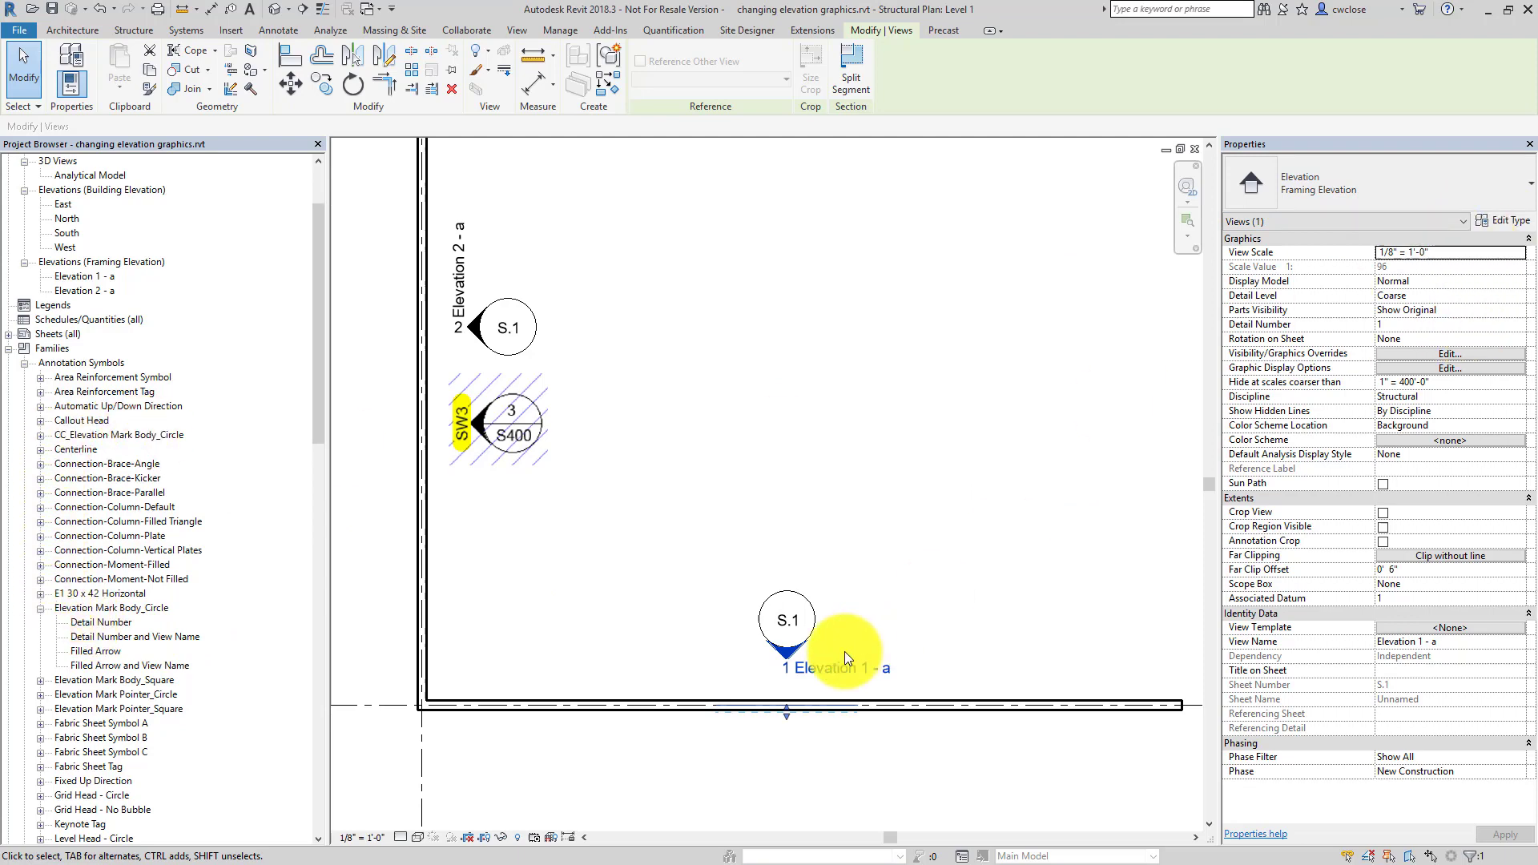
click(1509, 229)
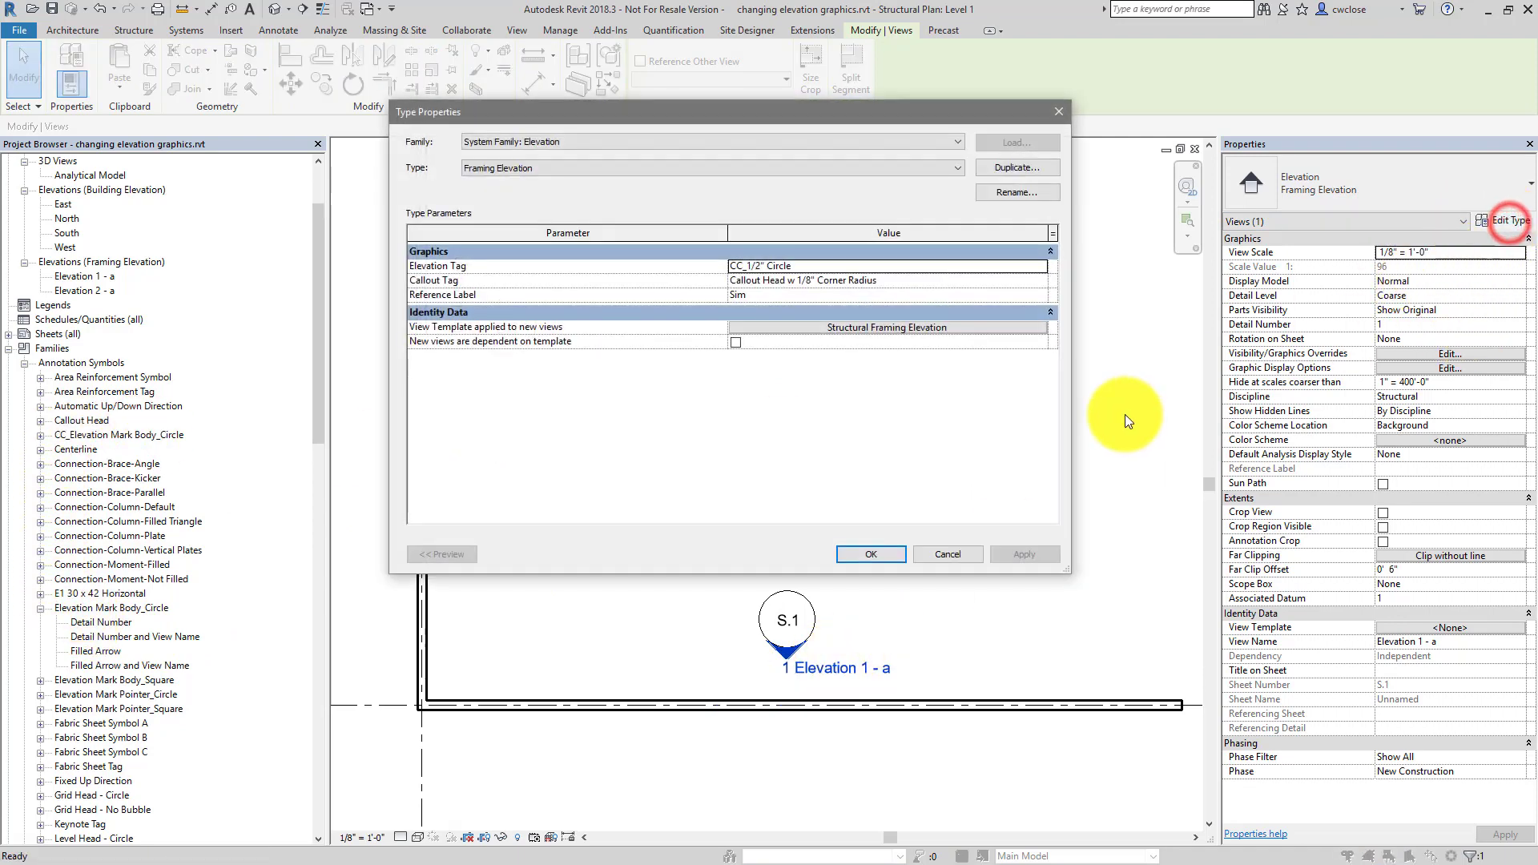
click(859, 266)
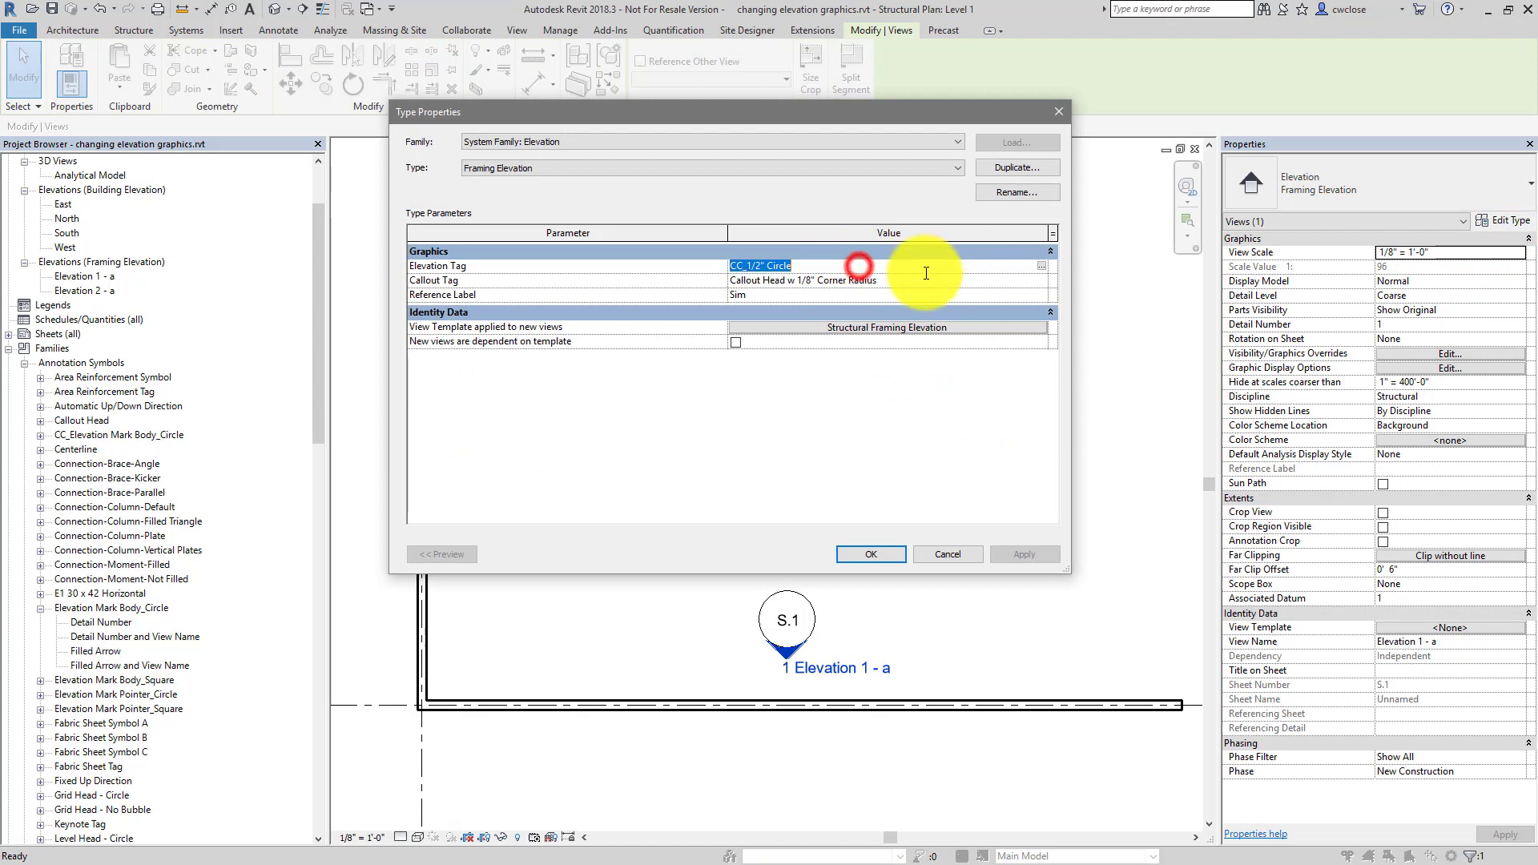
click(1042, 267)
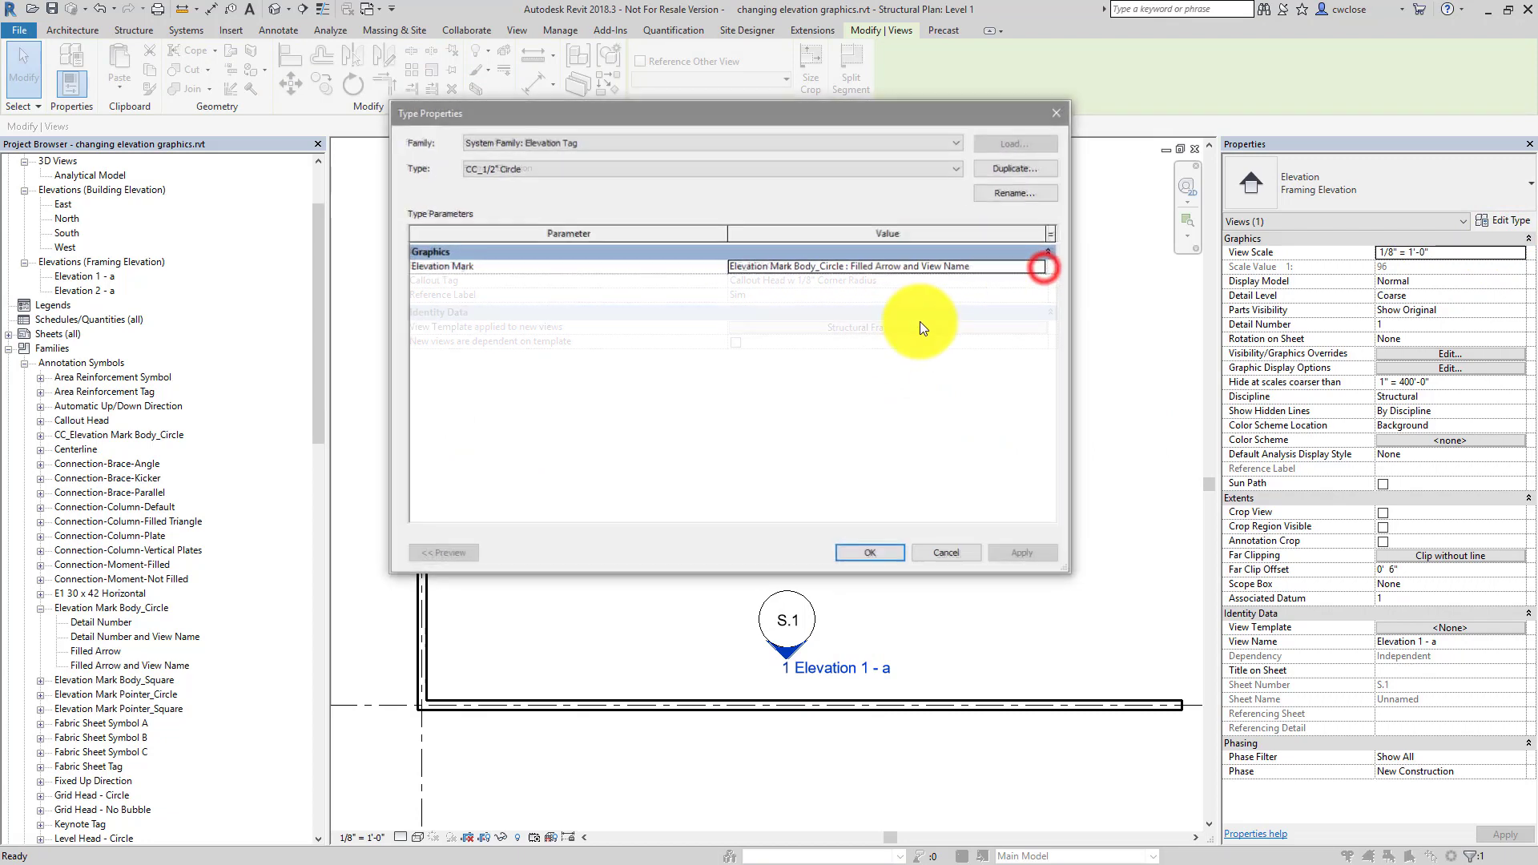
click(1017, 271)
click(1041, 267)
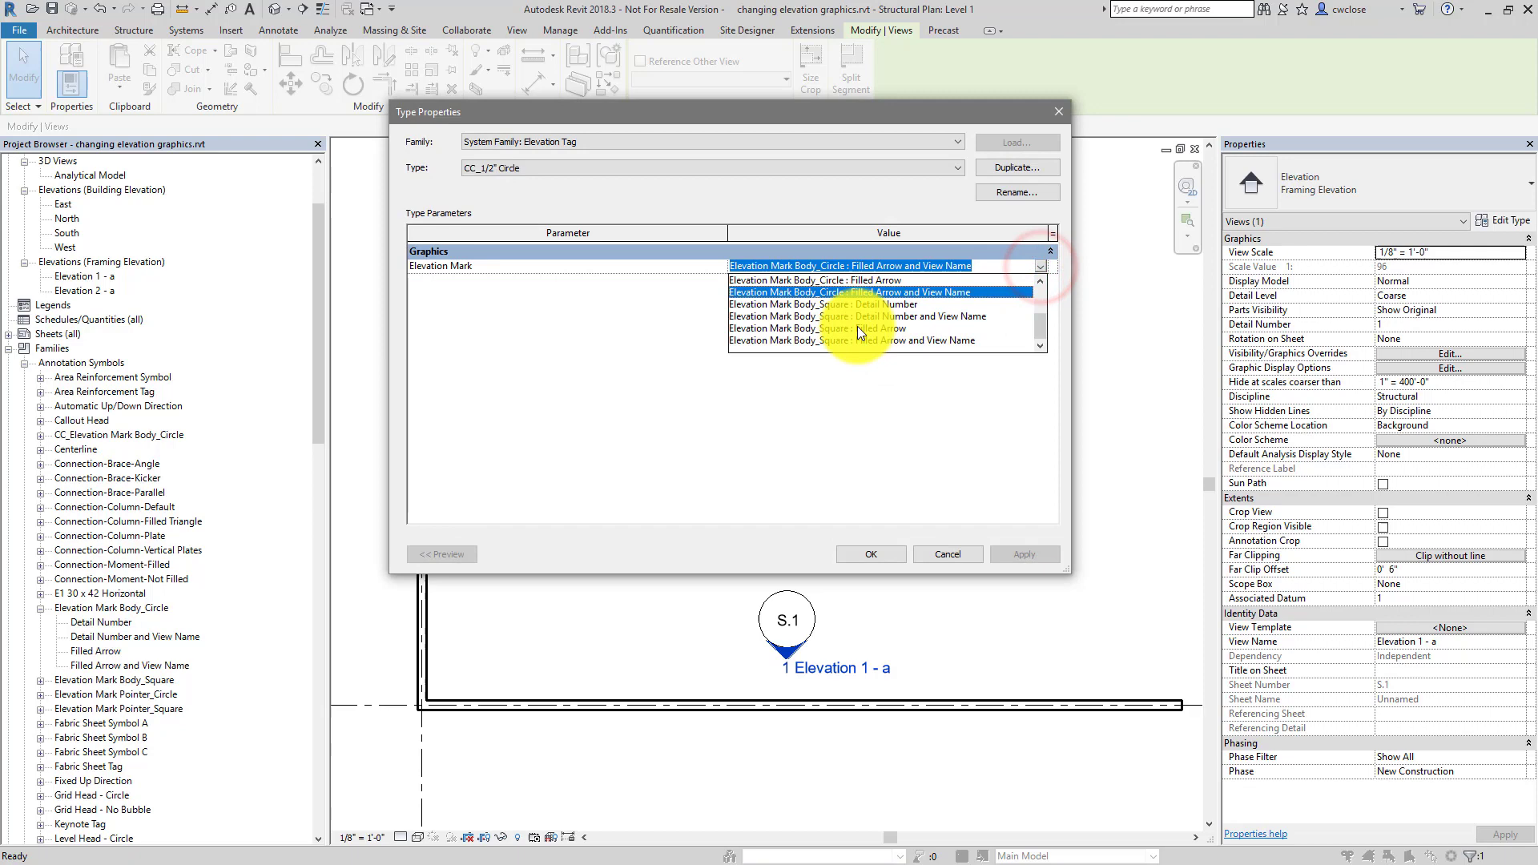
drag(1046, 303, 1046, 282)
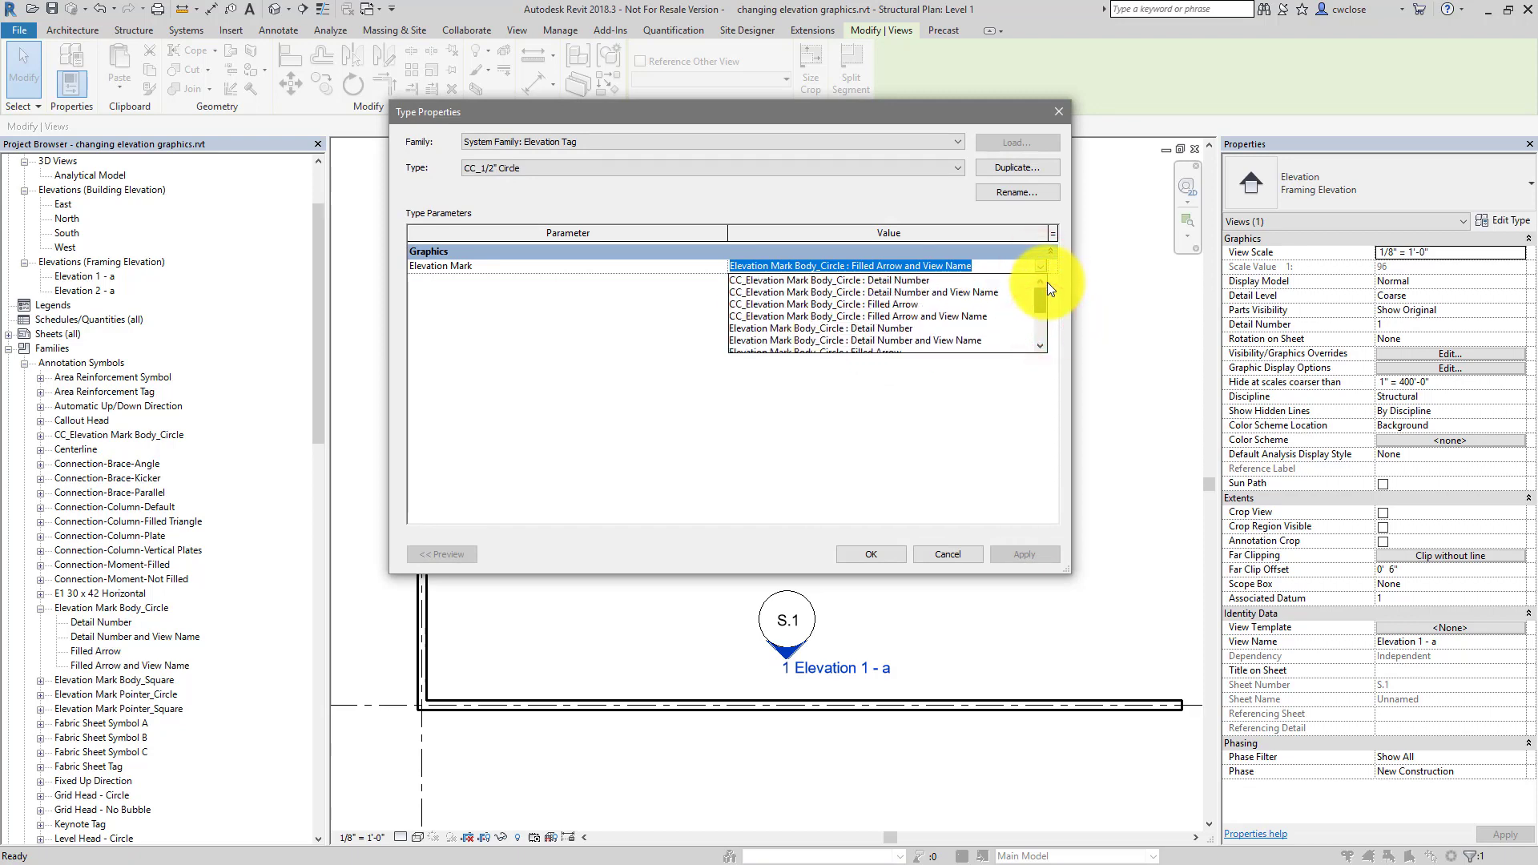
click(905, 314)
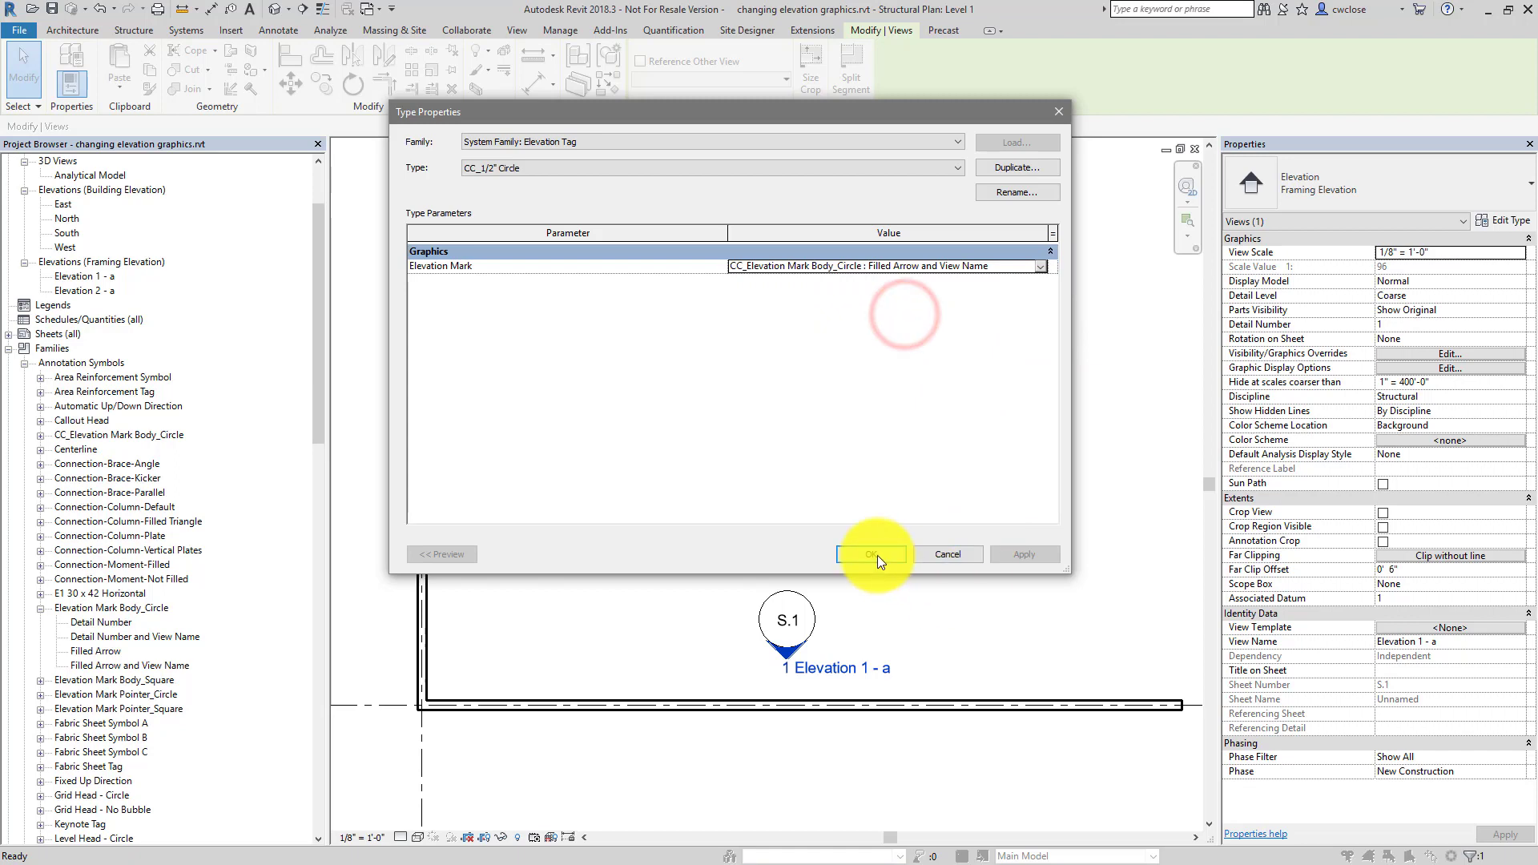
click(877, 554)
click(887, 553)
click(944, 584)
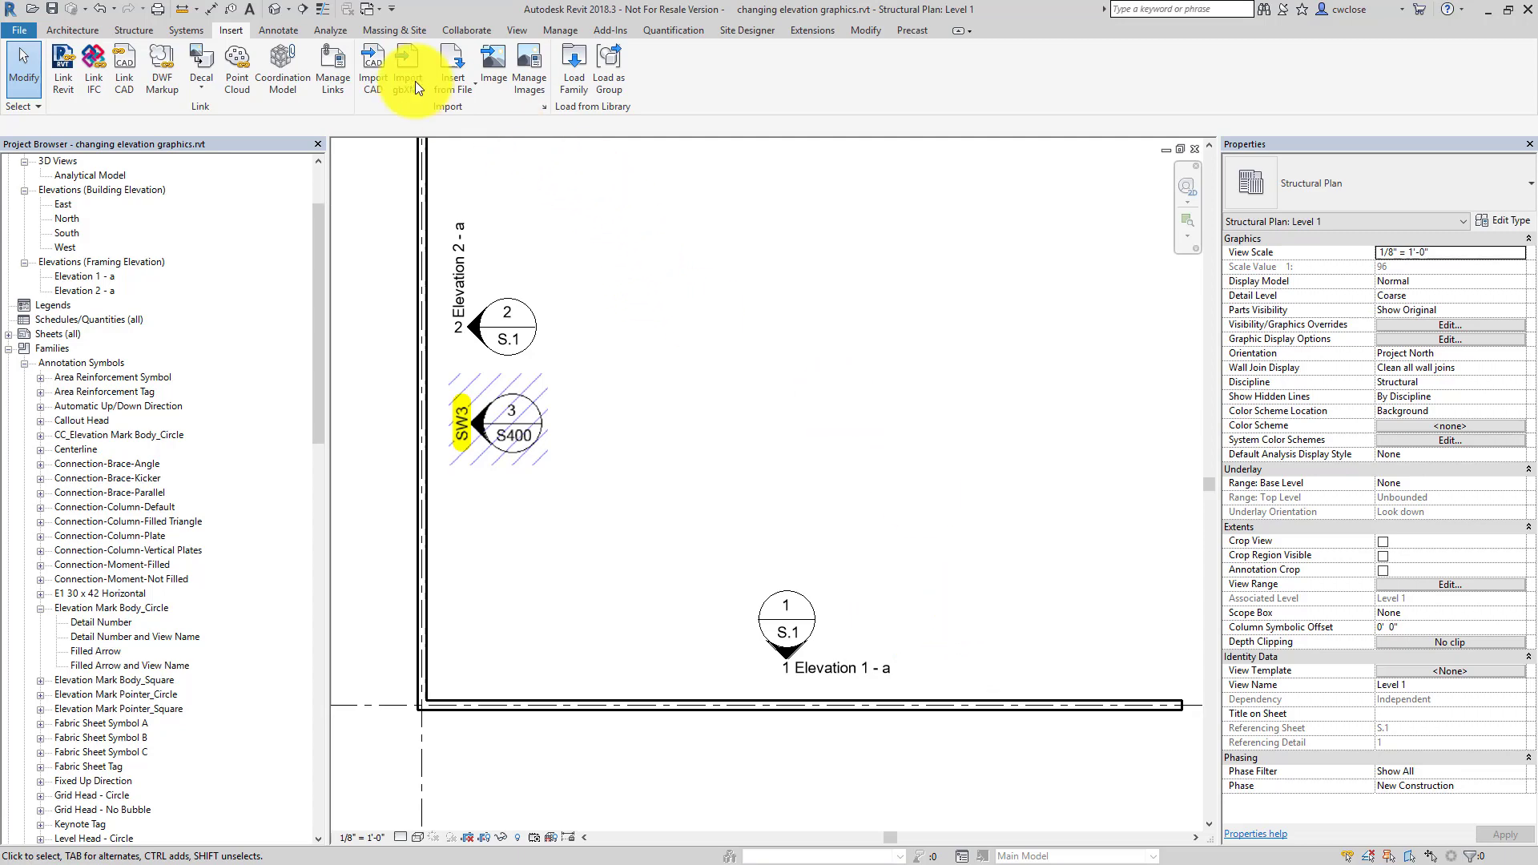
Switch to the CC_Elevation Mark Body_Circle family and select its filled arrow pointer
click(370, 9)
click(440, 49)
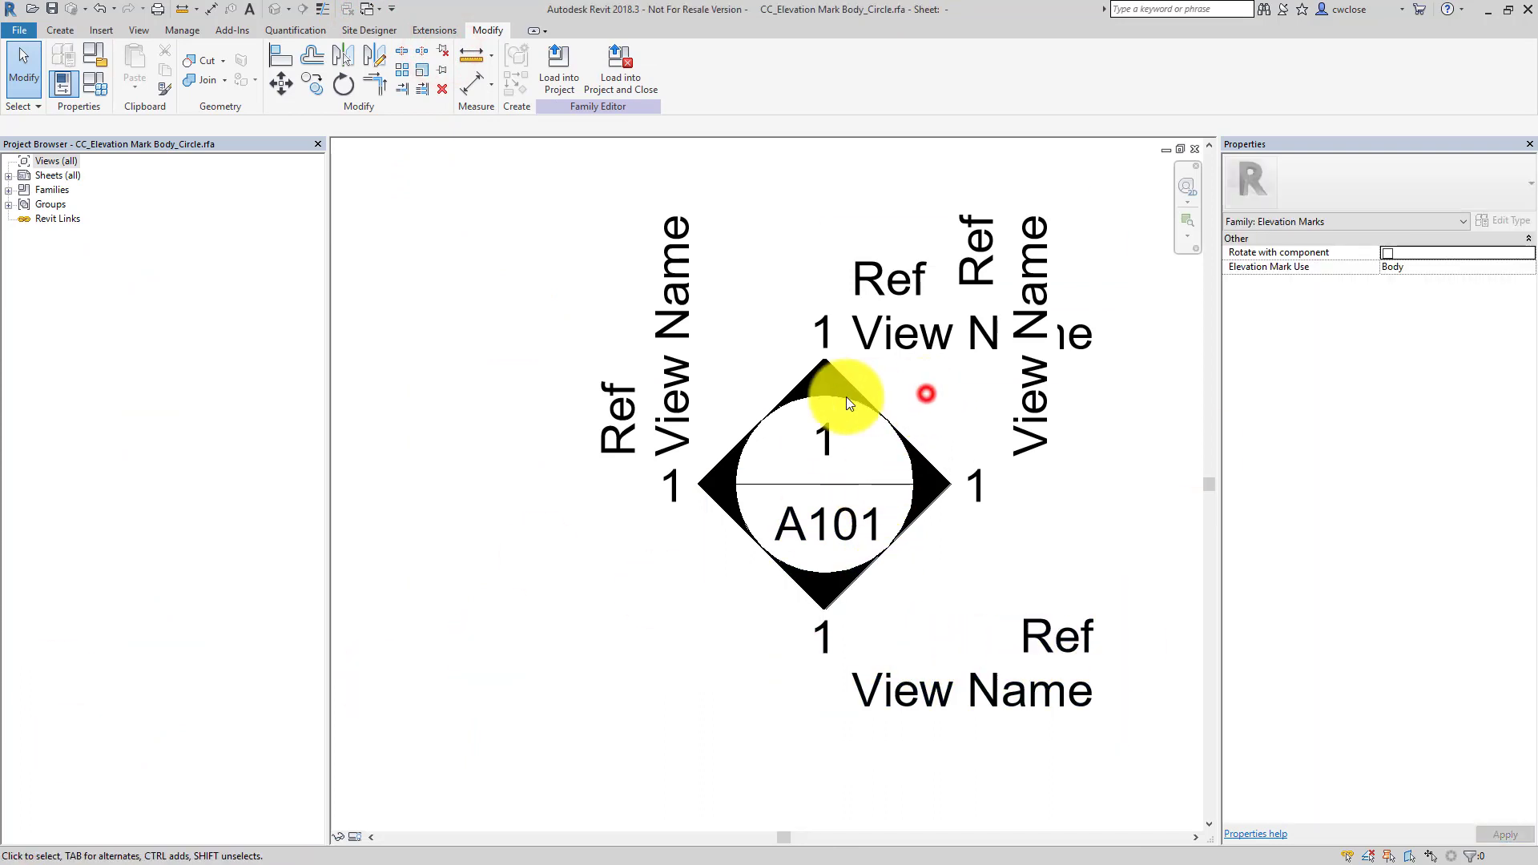
click(818, 386)
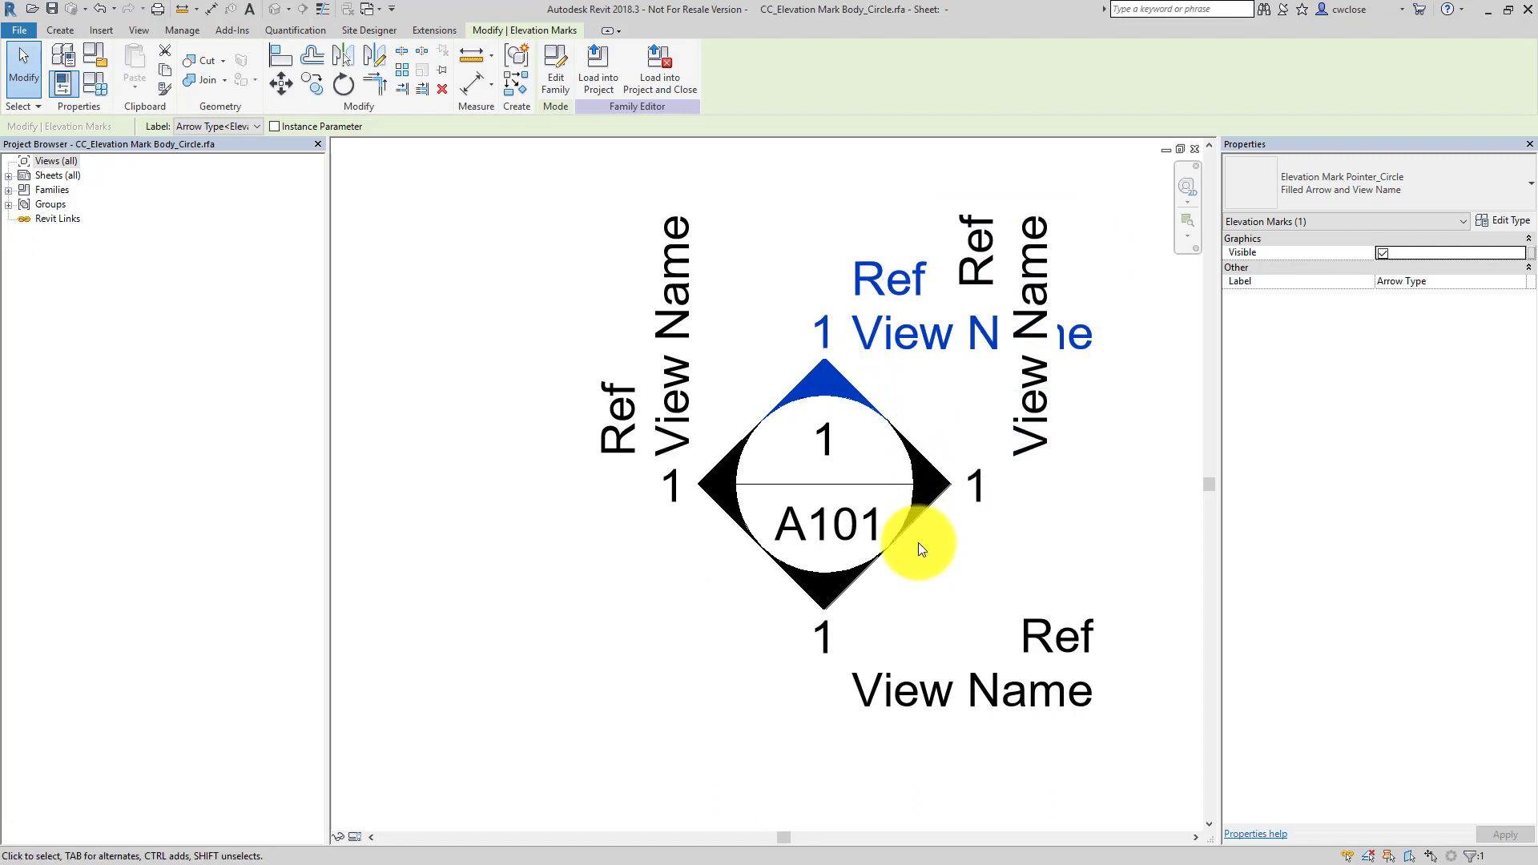
Edit the nested pointer family and delete its number label
click(560, 69)
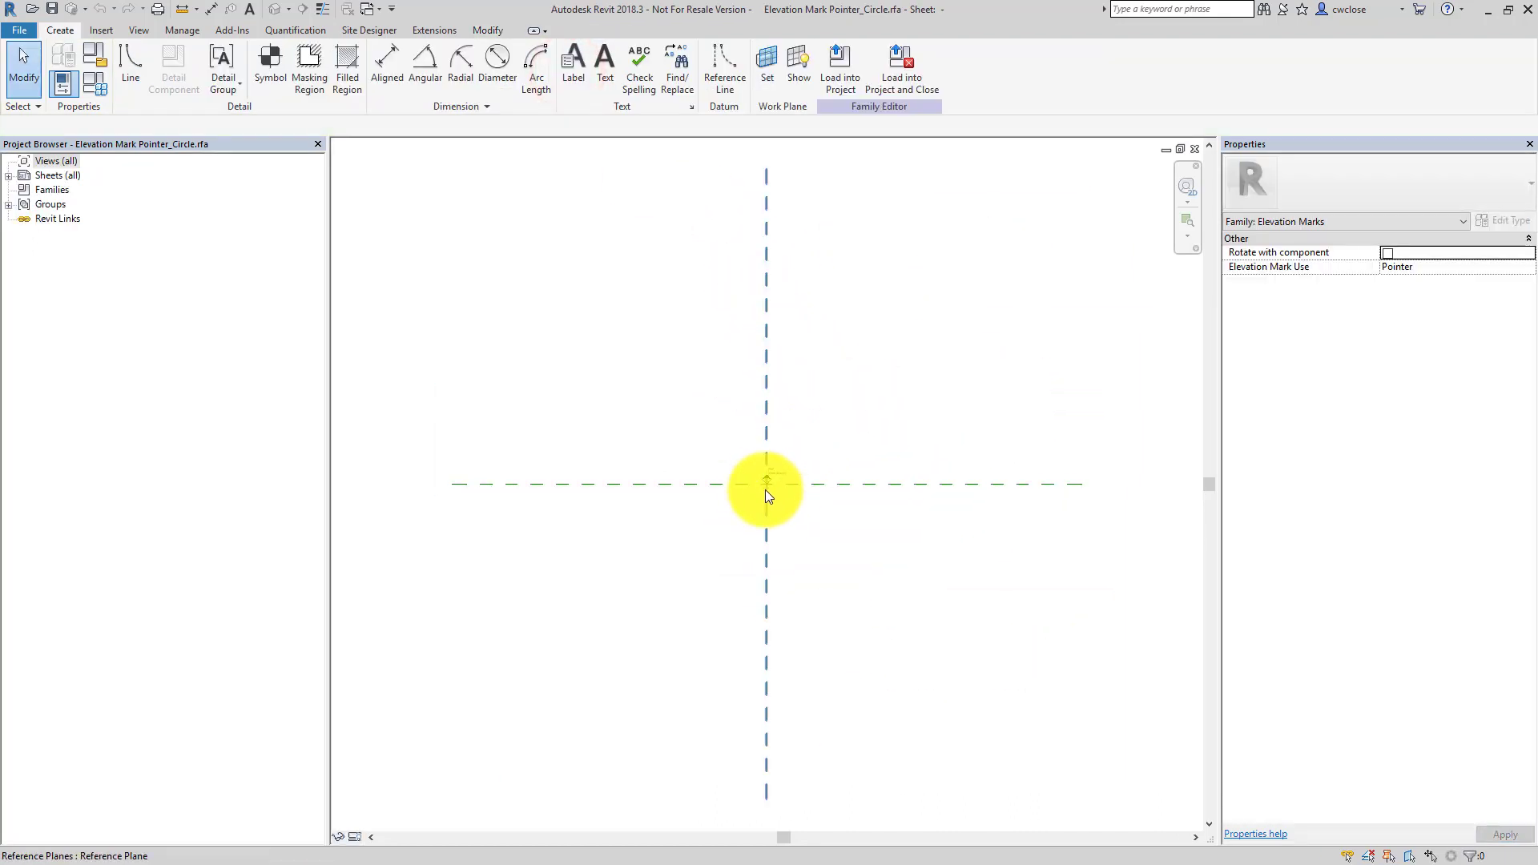
scroll(769, 487, up, 10)
scroll(782, 485, up, 1)
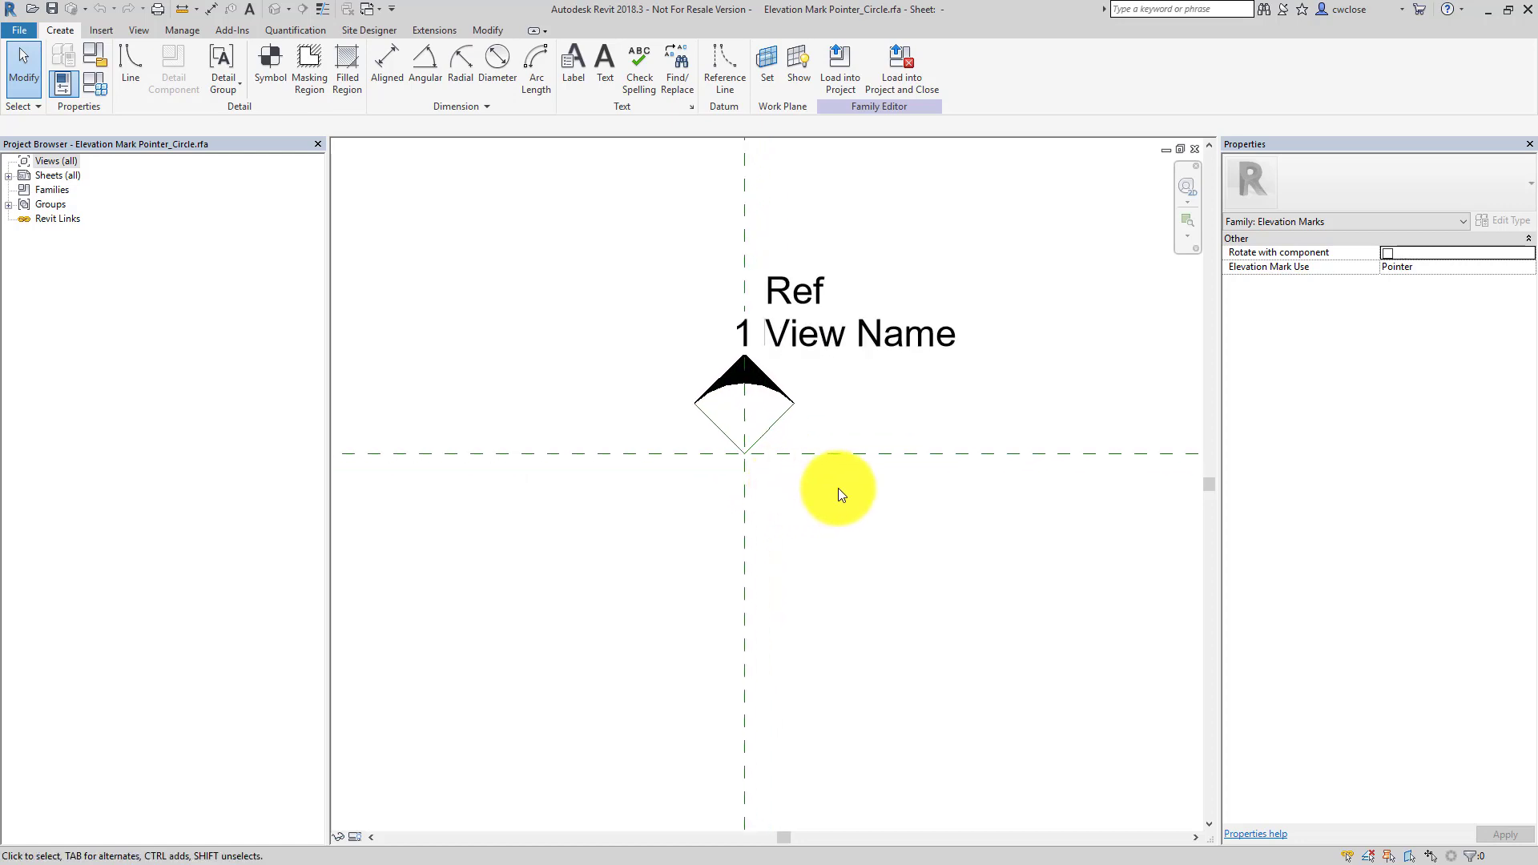
middle_drag(840, 490, 813, 598)
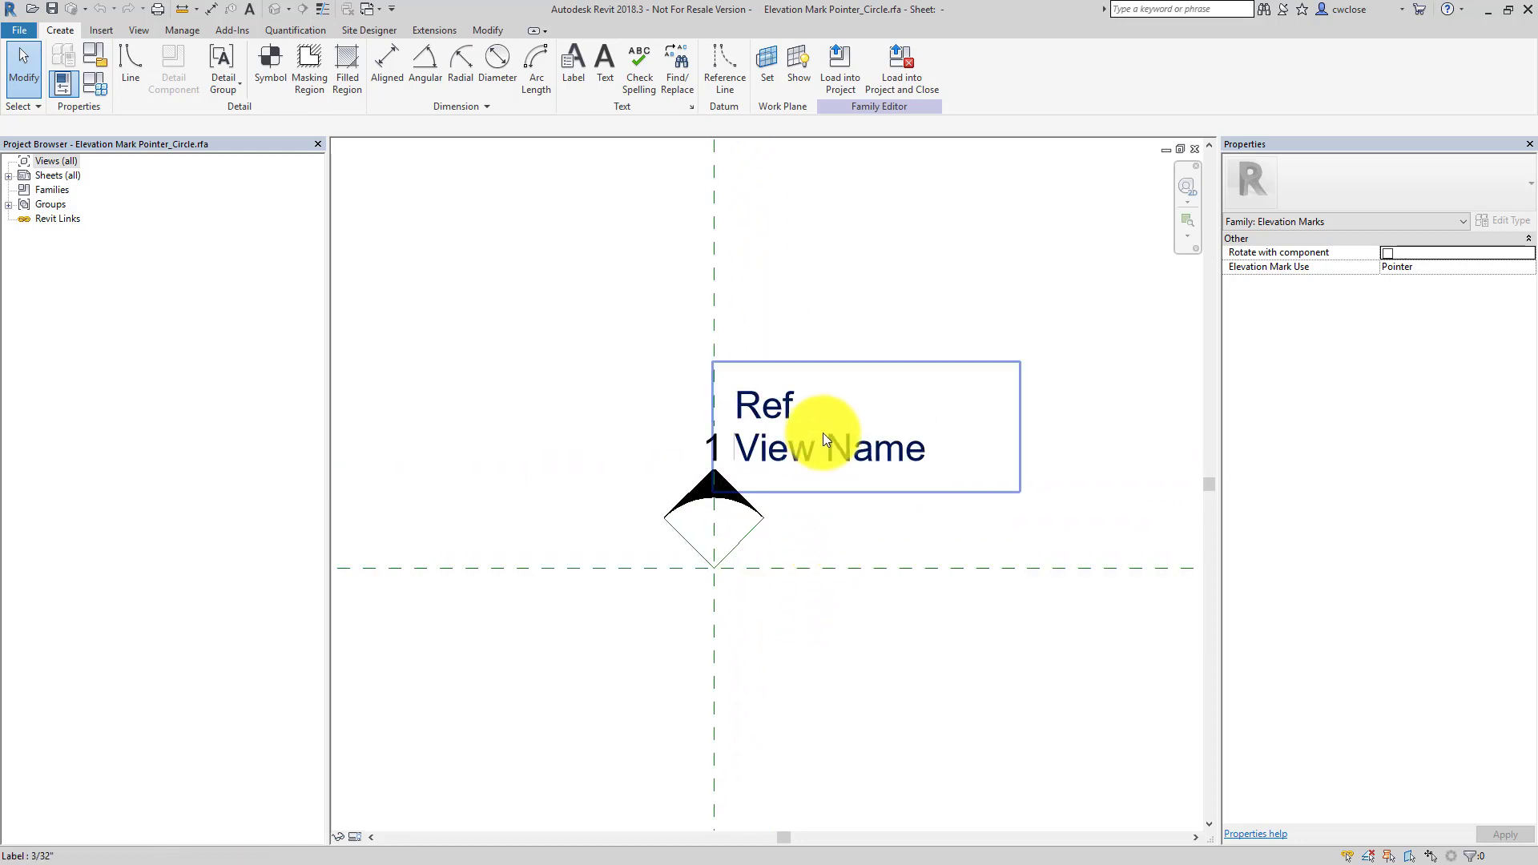
click(695, 446)
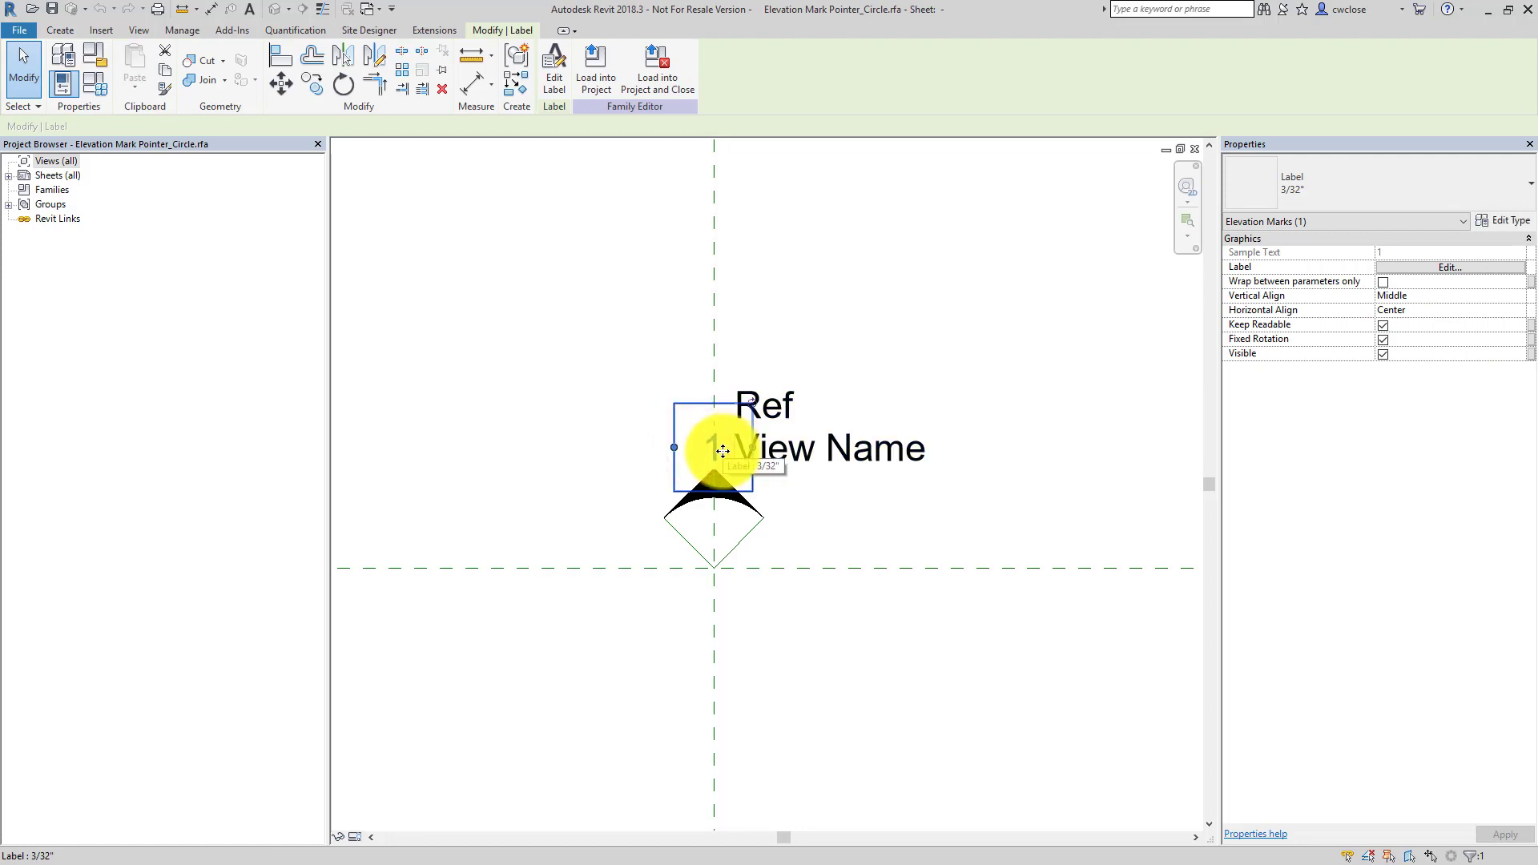
click(559, 79)
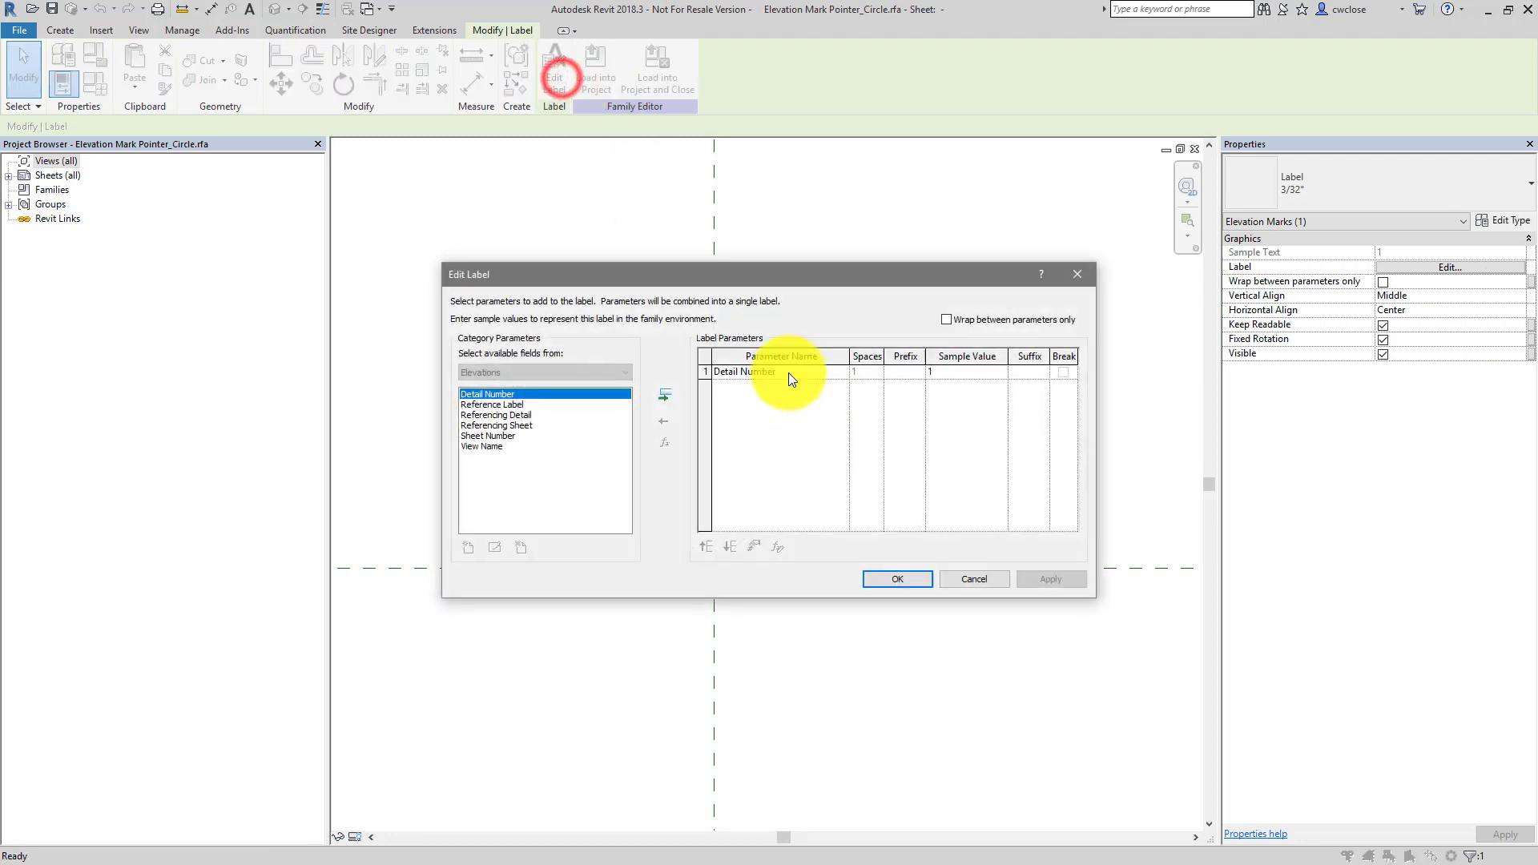
click(901, 584)
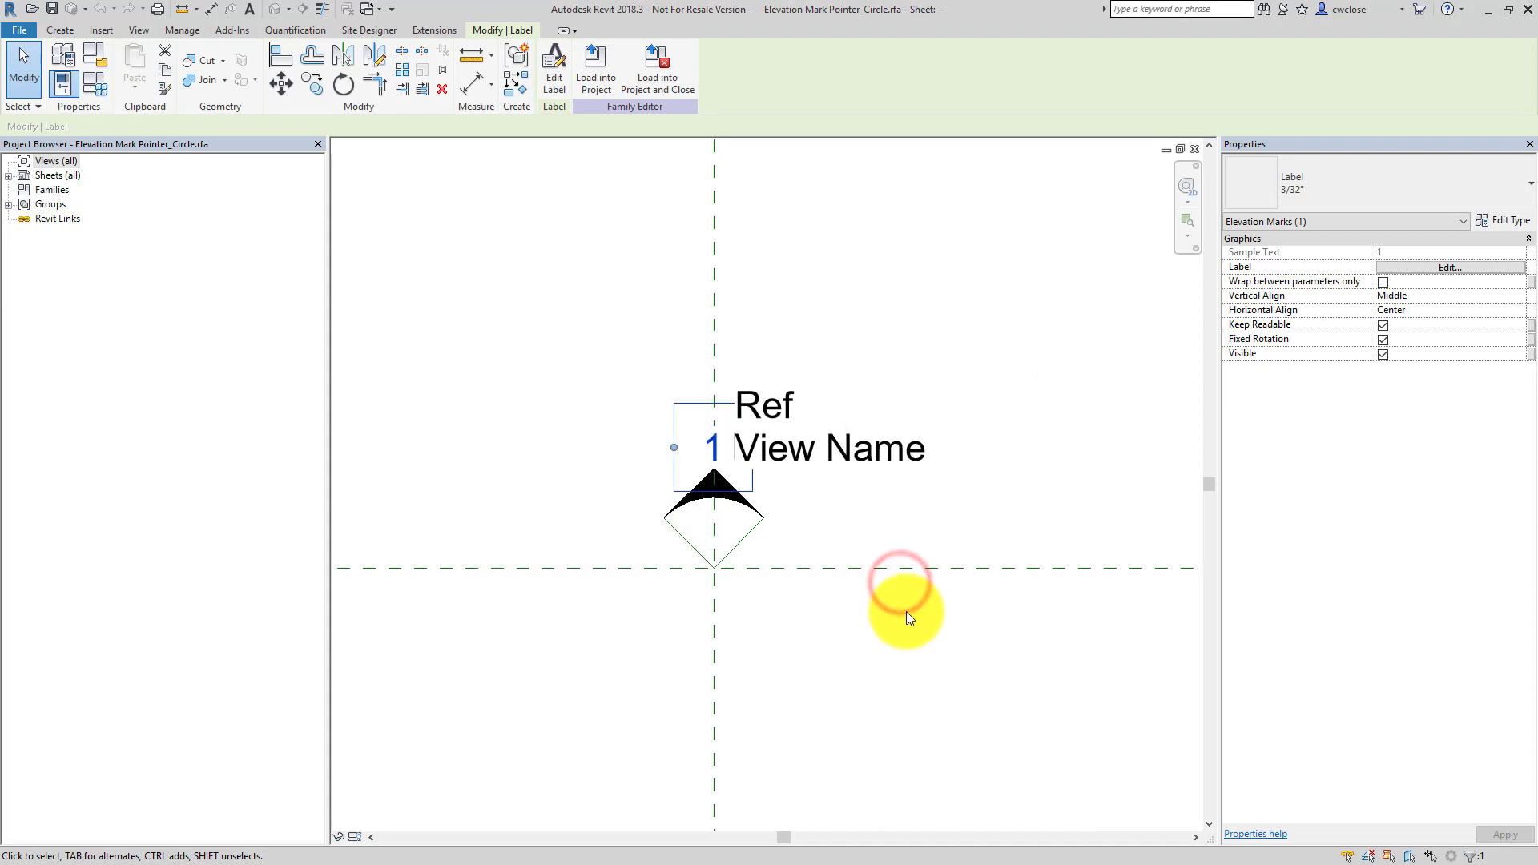
click(437, 87)
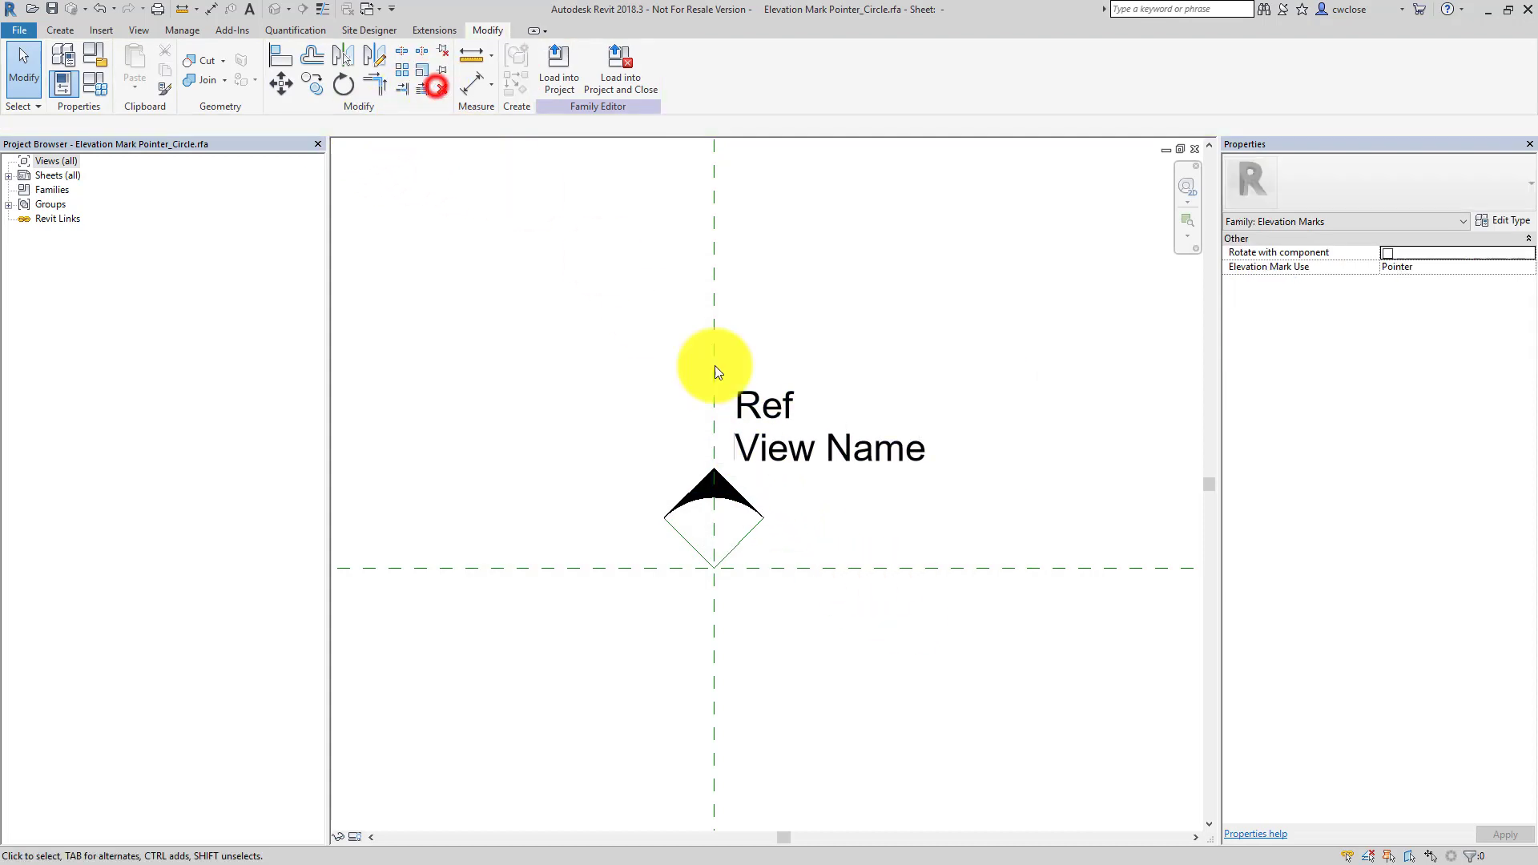
Set the Ref / View Name label's Horizontal Align to Center and nudge it left over the arrow
click(803, 468)
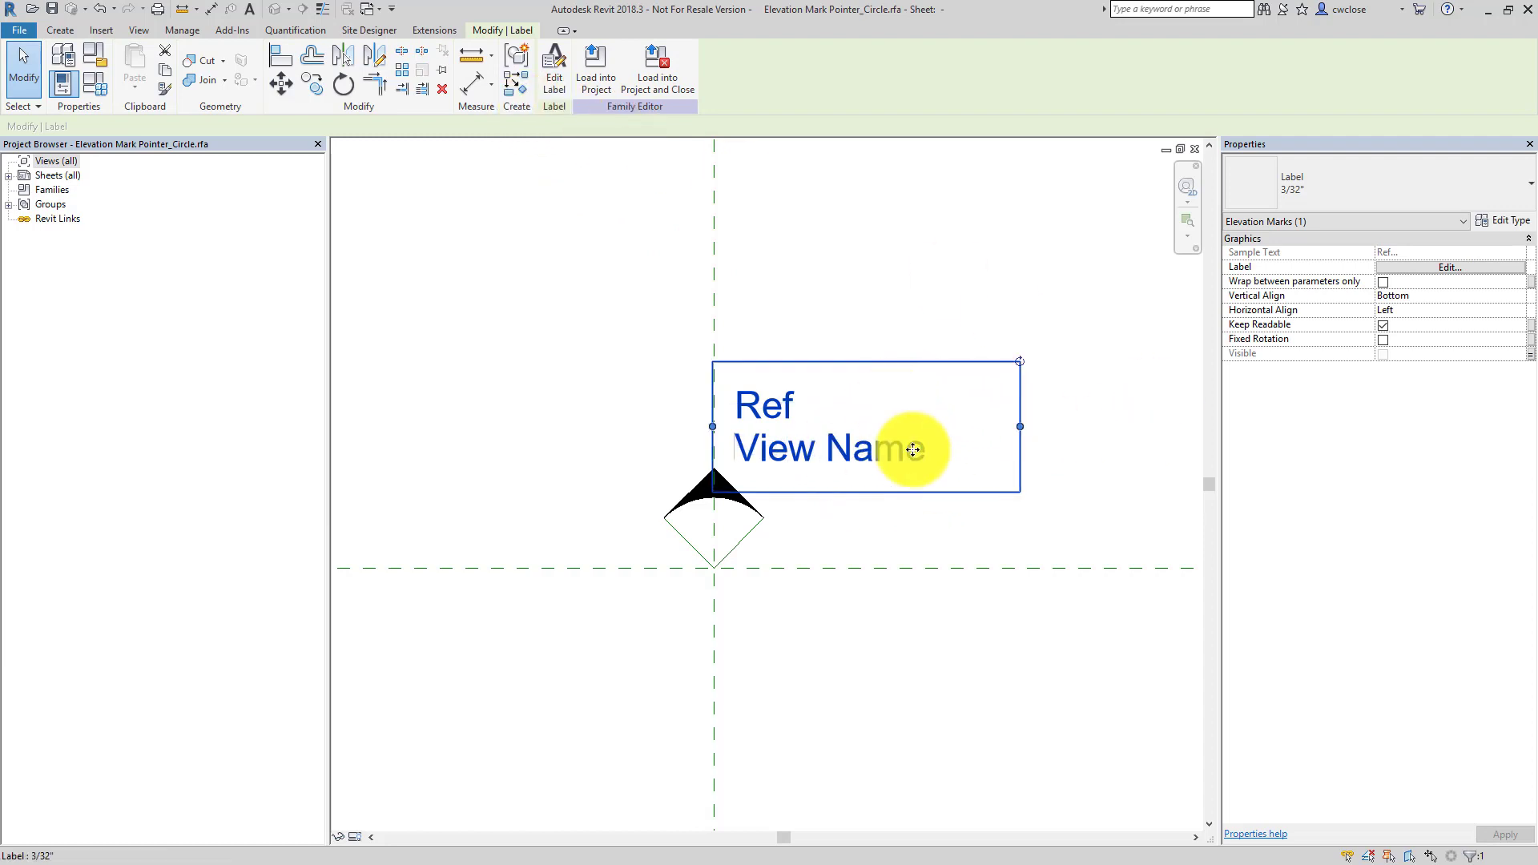
click(1436, 298)
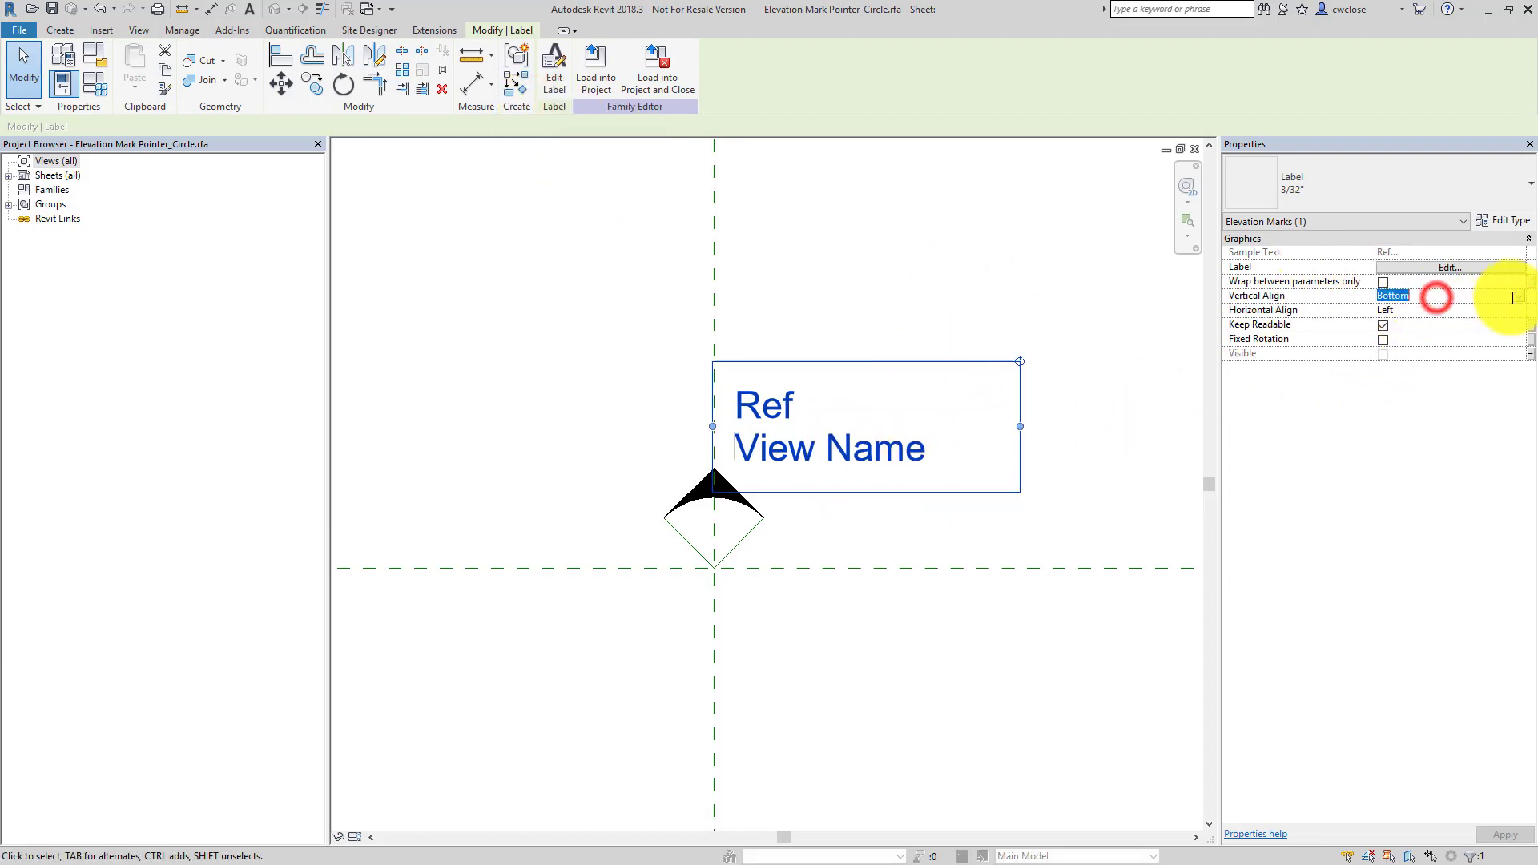
click(1498, 309)
click(1515, 309)
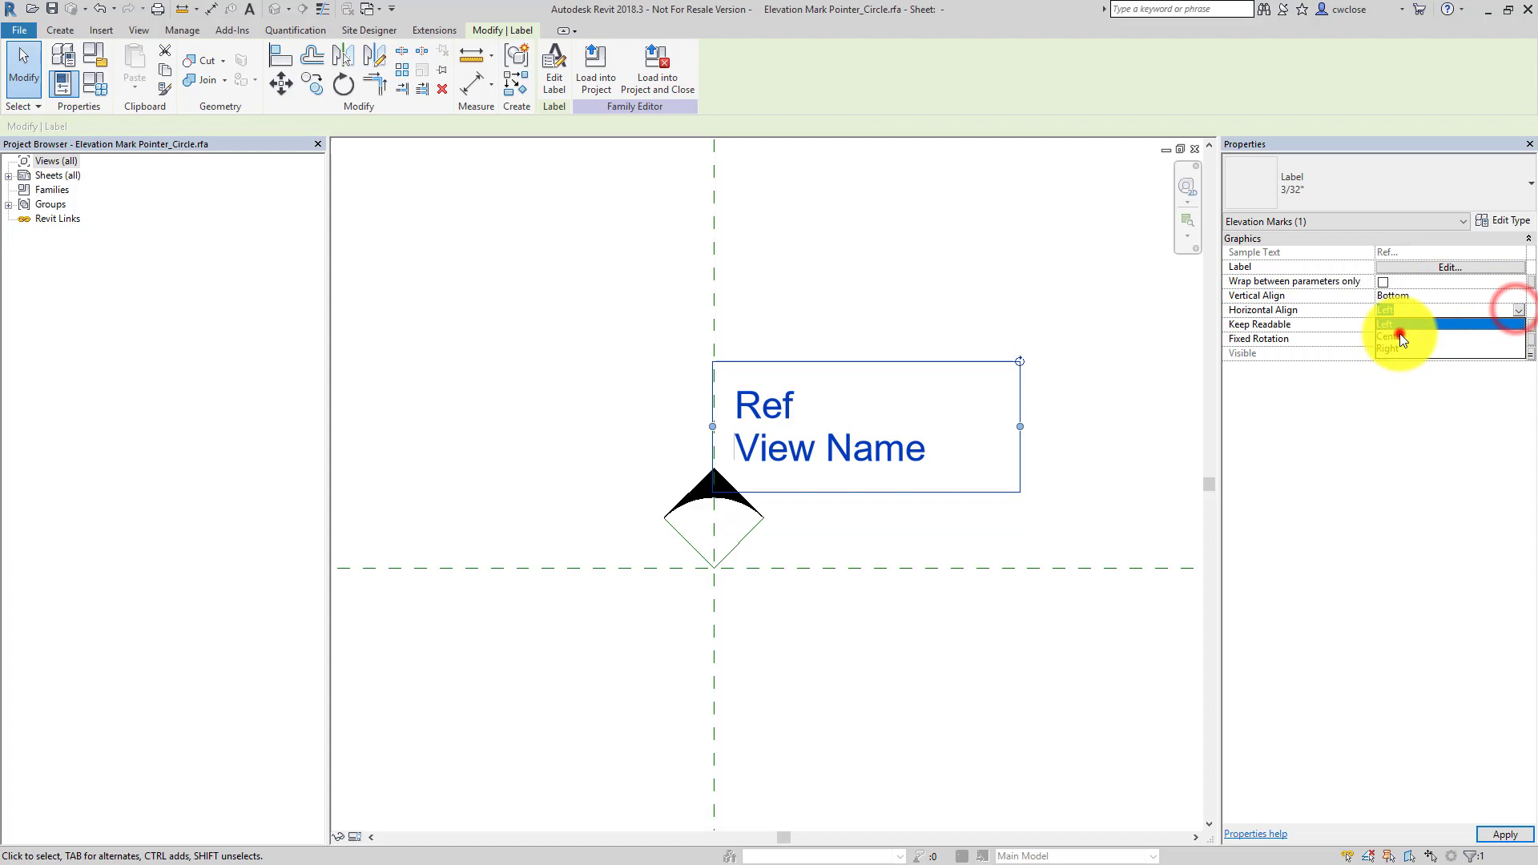
click(1400, 334)
click(1504, 834)
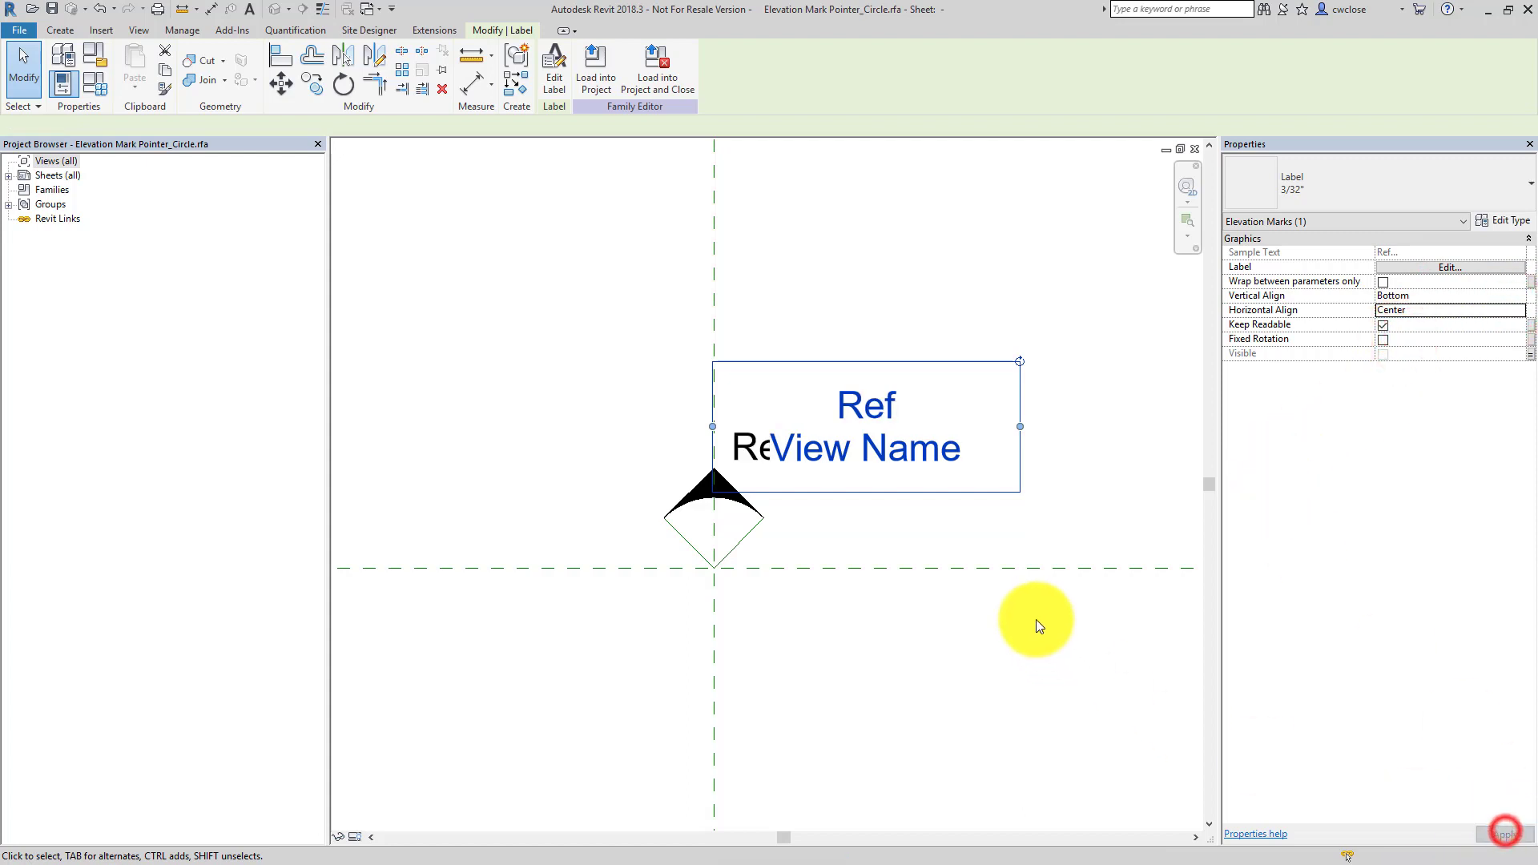
click(892, 503)
click(883, 465)
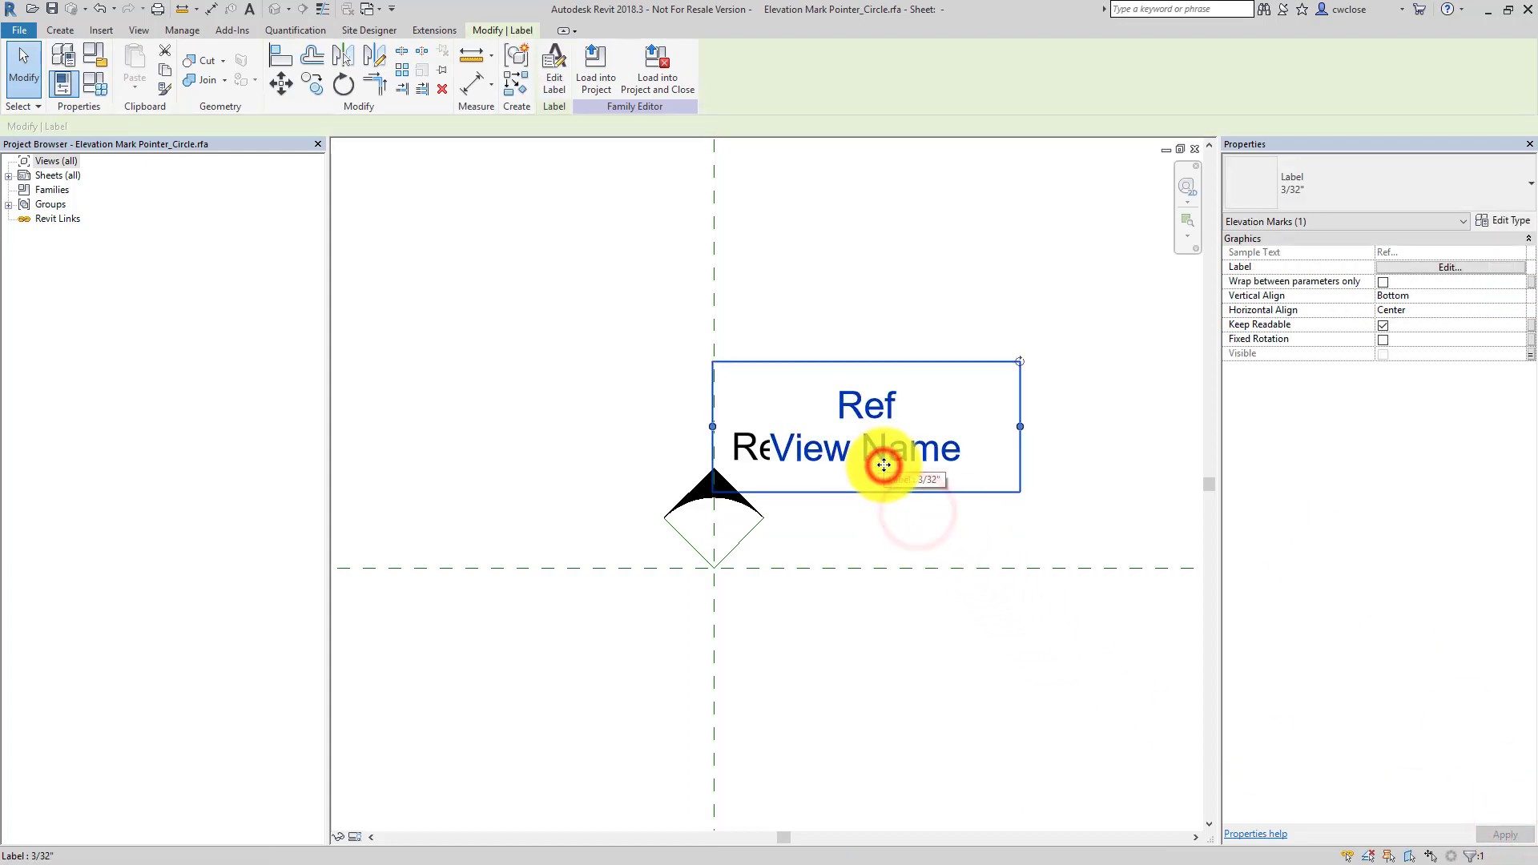
key(Left)
key(Left)
key(Left)
key(Left)
key(Left)
key(Left)
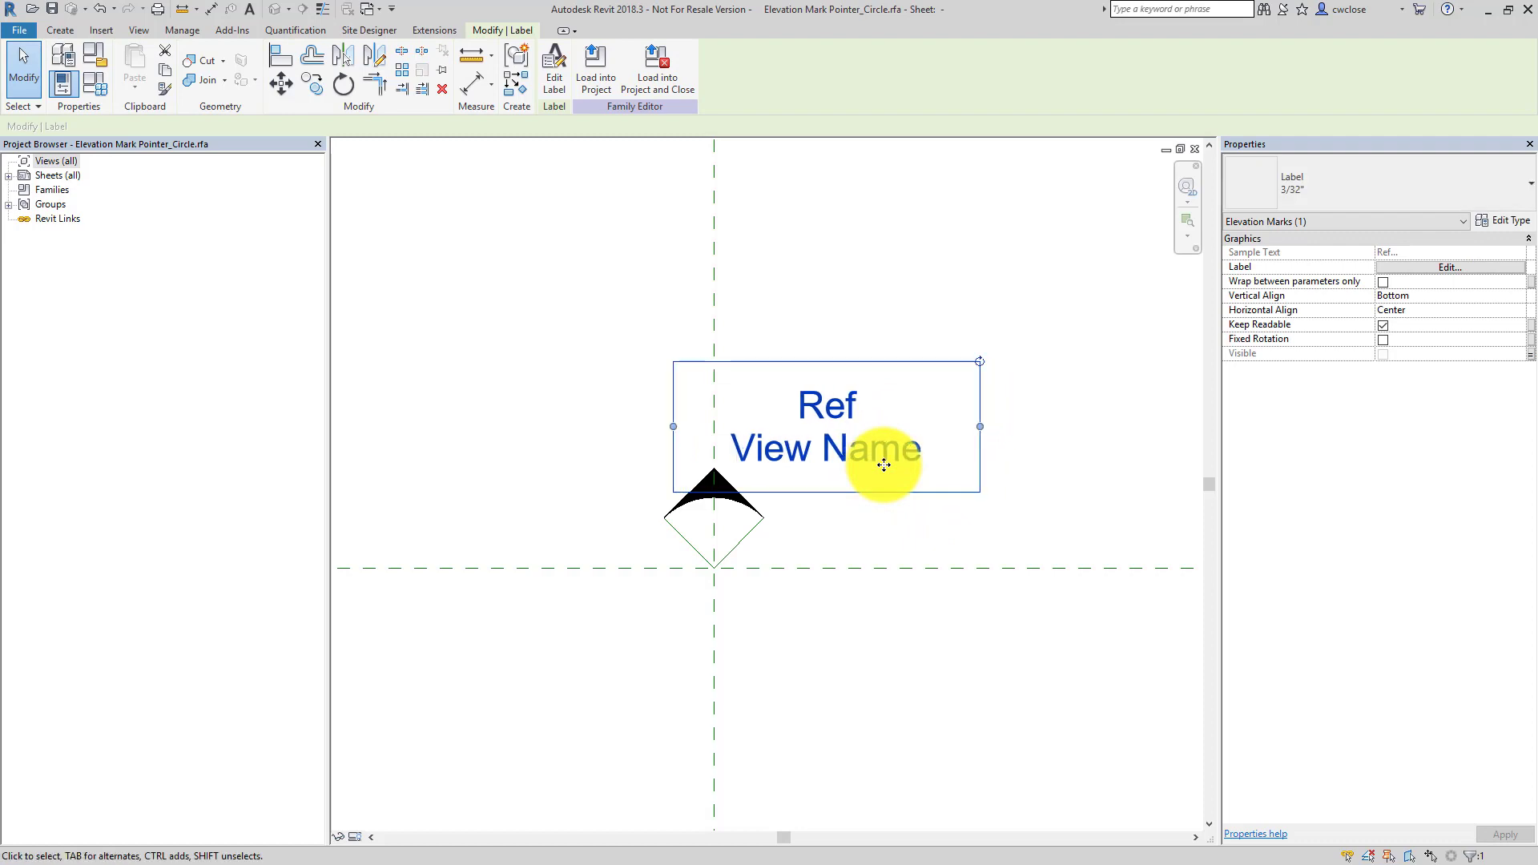
key(Left)
key(Left)
key(Left)
key(Left)
key(Left)
key(Left)
key(Left)
key(Left)
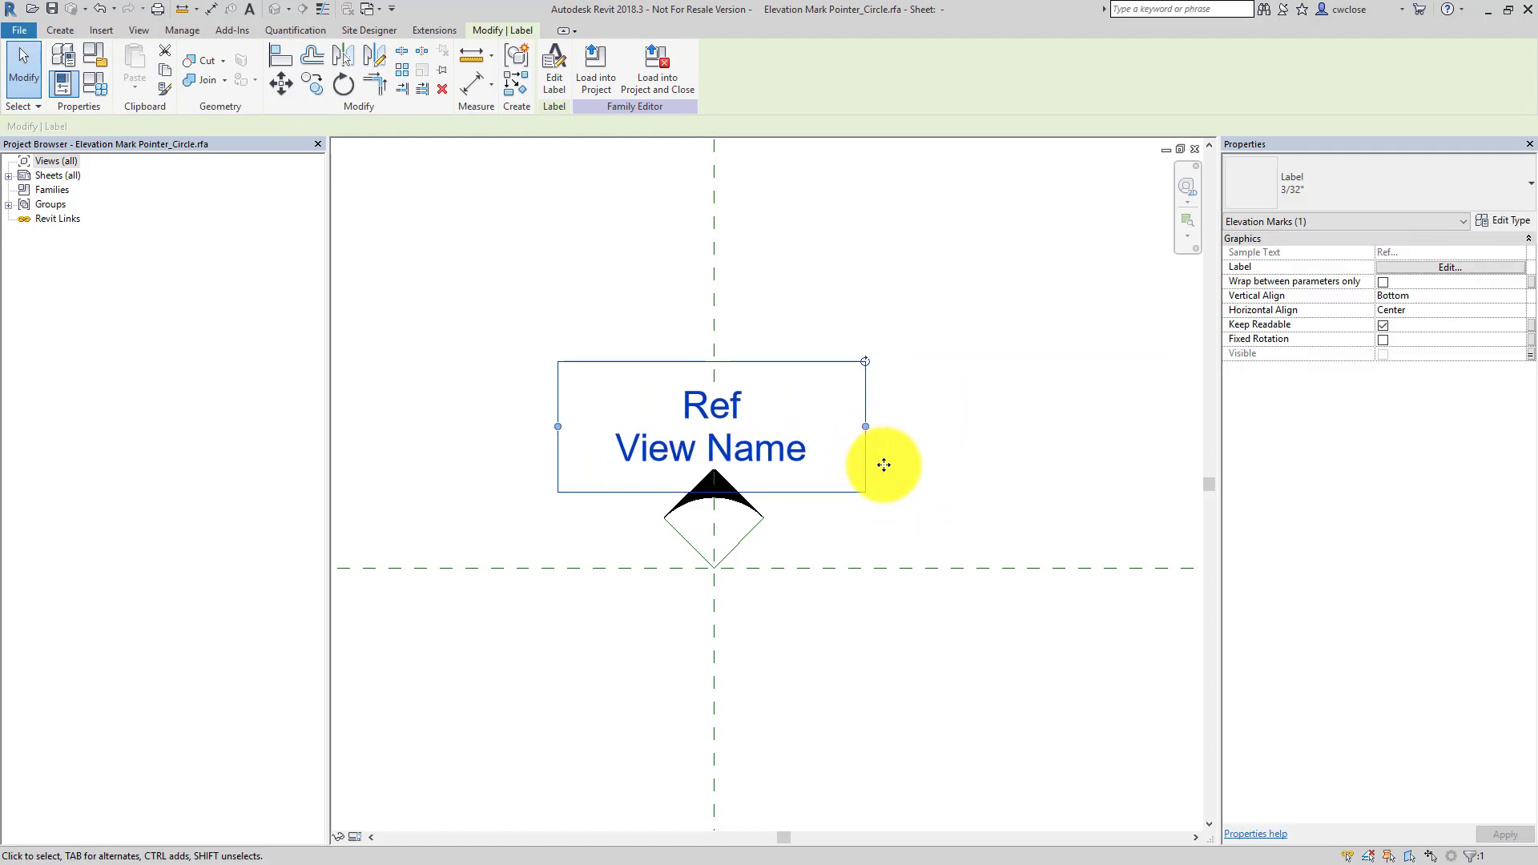
click(884, 464)
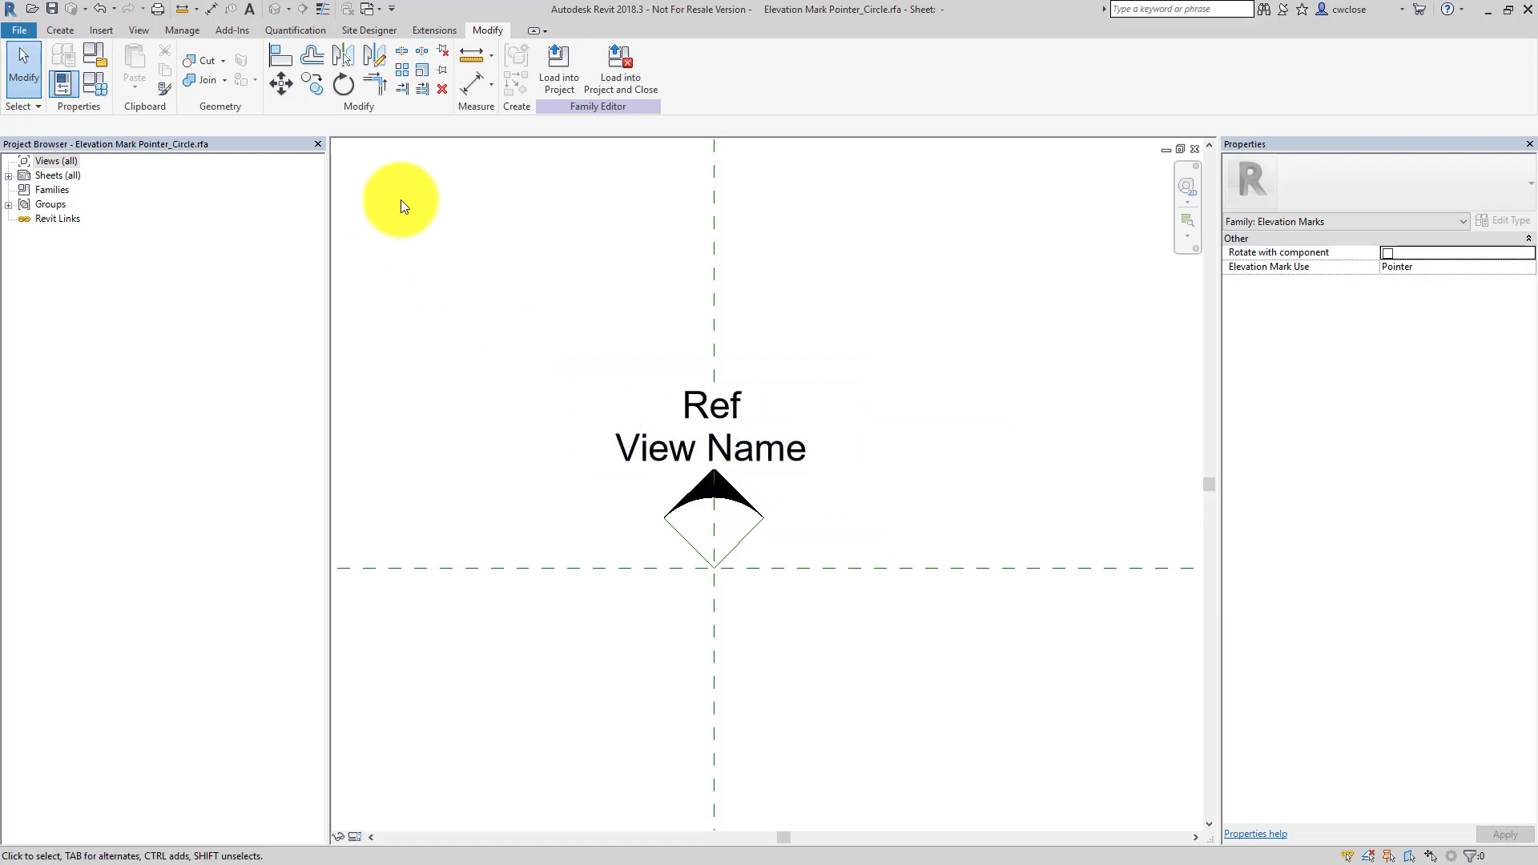
Save the pointer family as CC_Elevation Mark Pointer_Circle.rfa
click(19, 32)
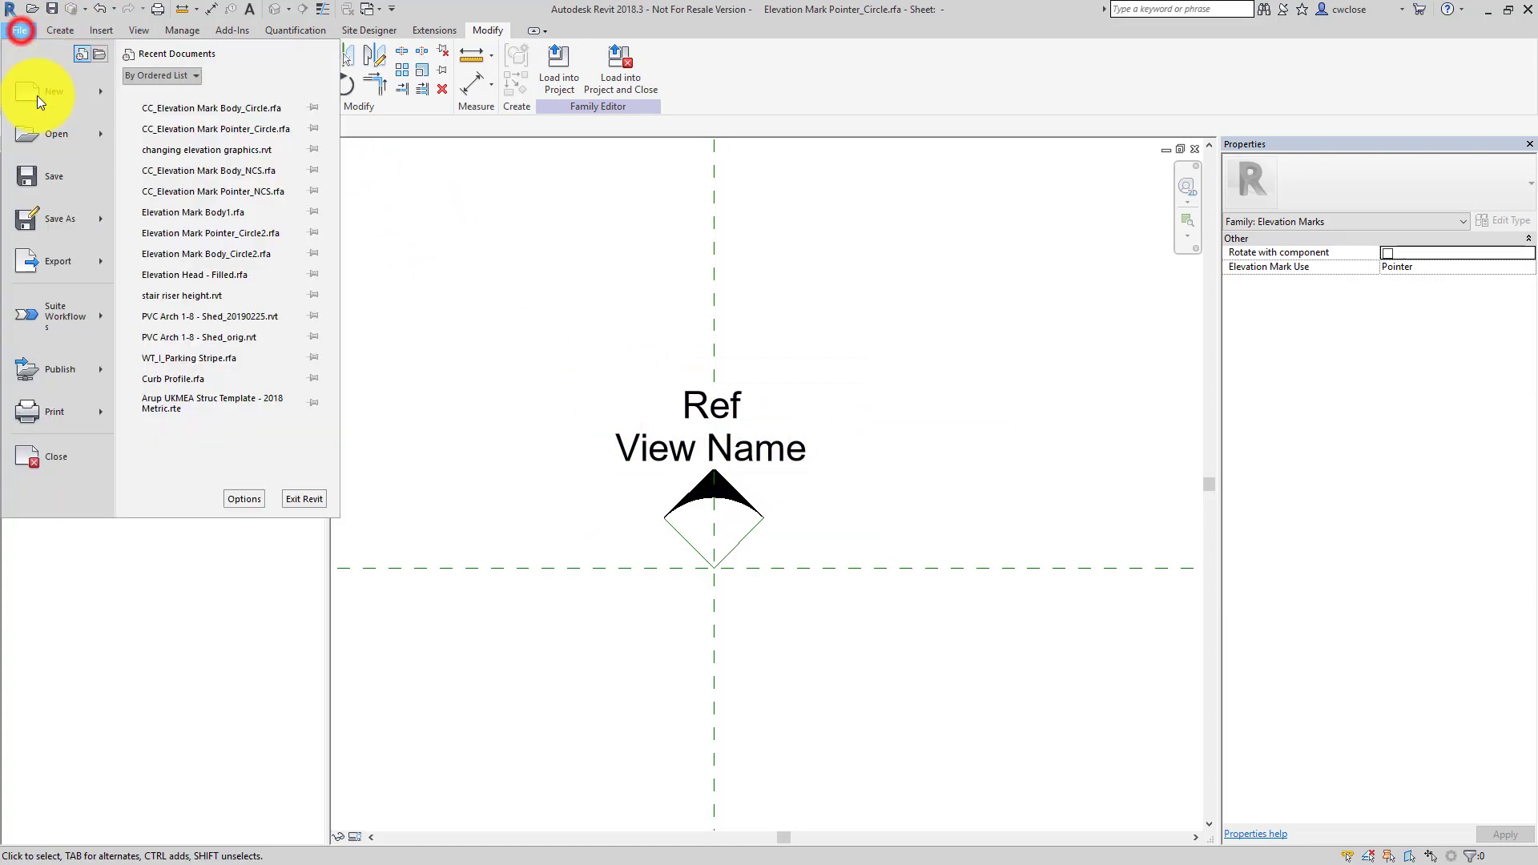
click(75, 224)
click(202, 157)
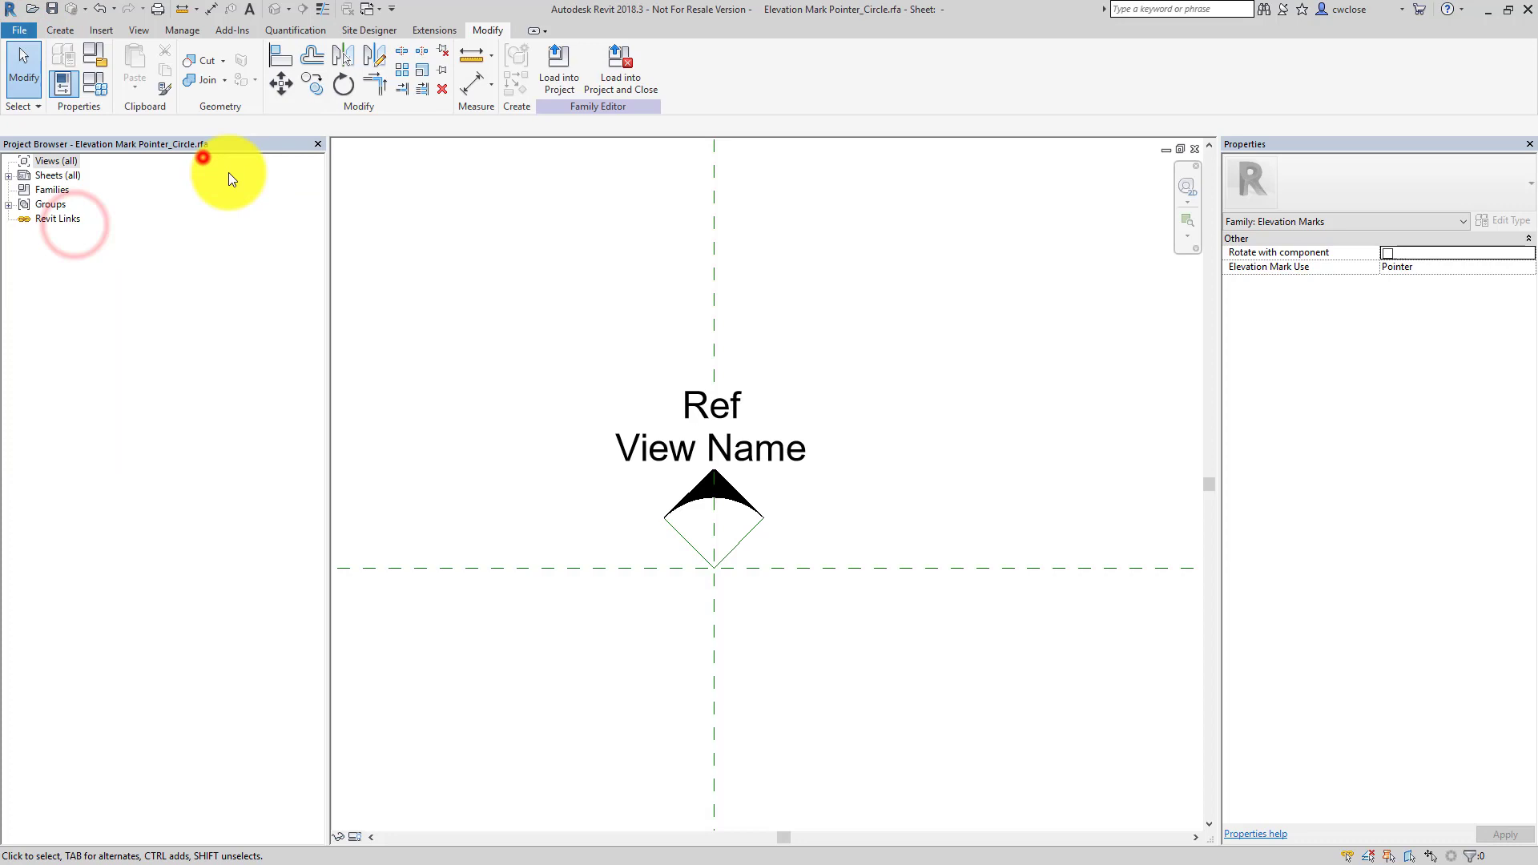
click(577, 444)
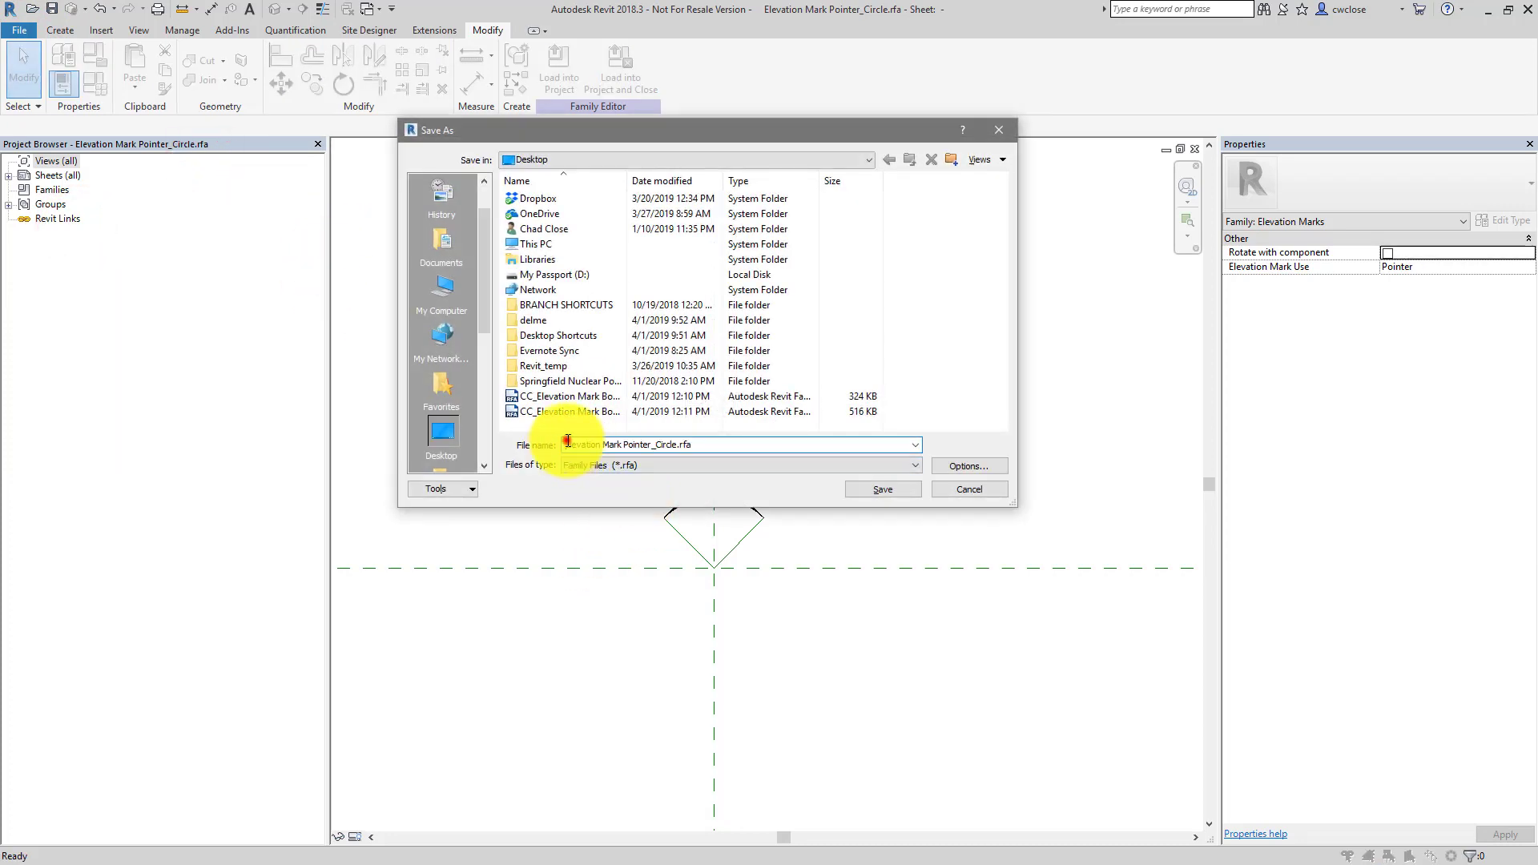
text(CC_)
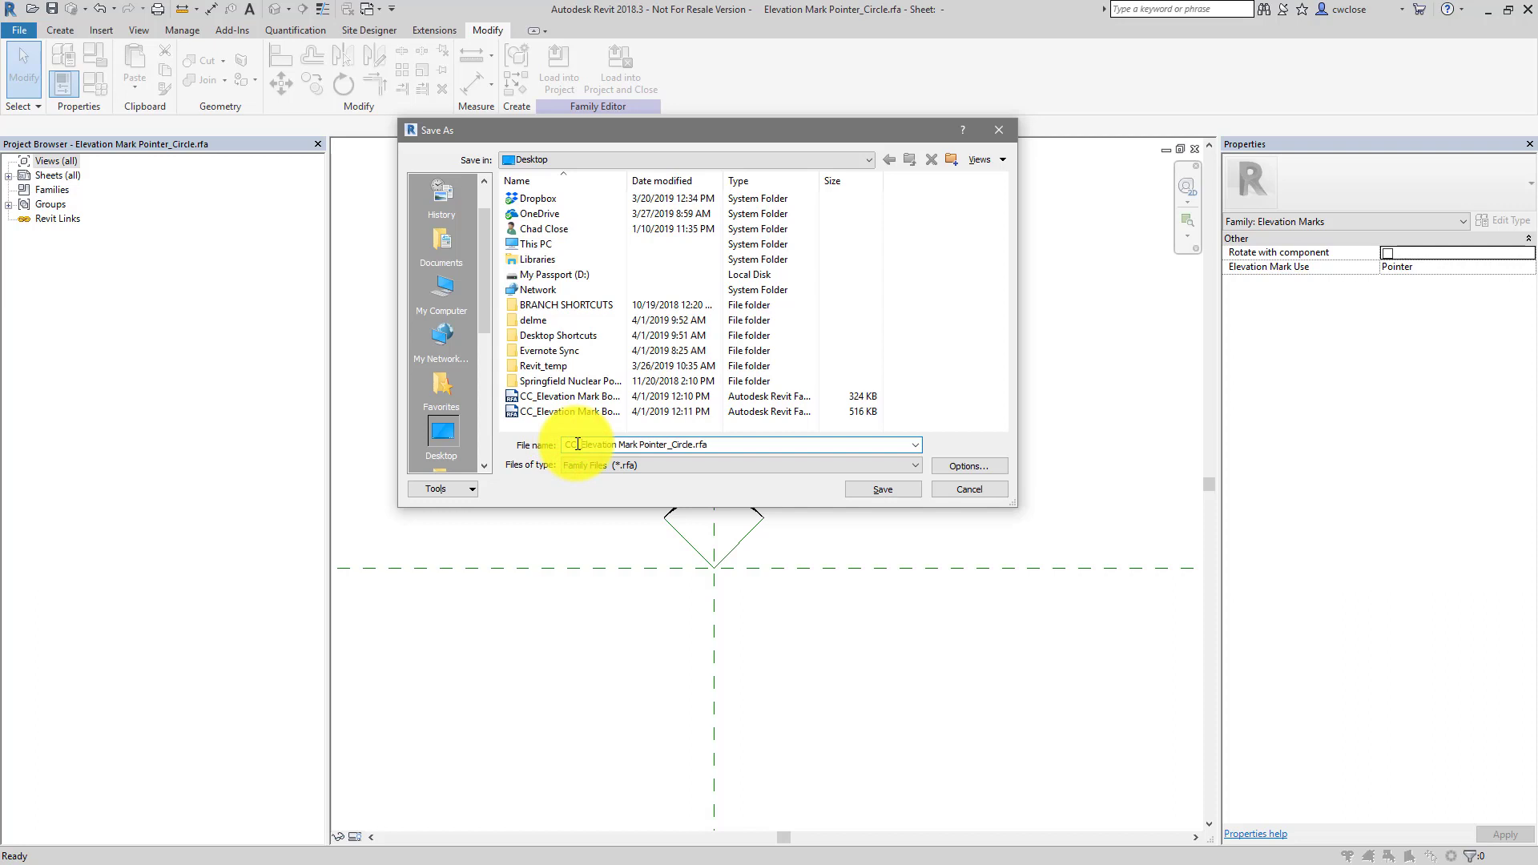
key(Return)
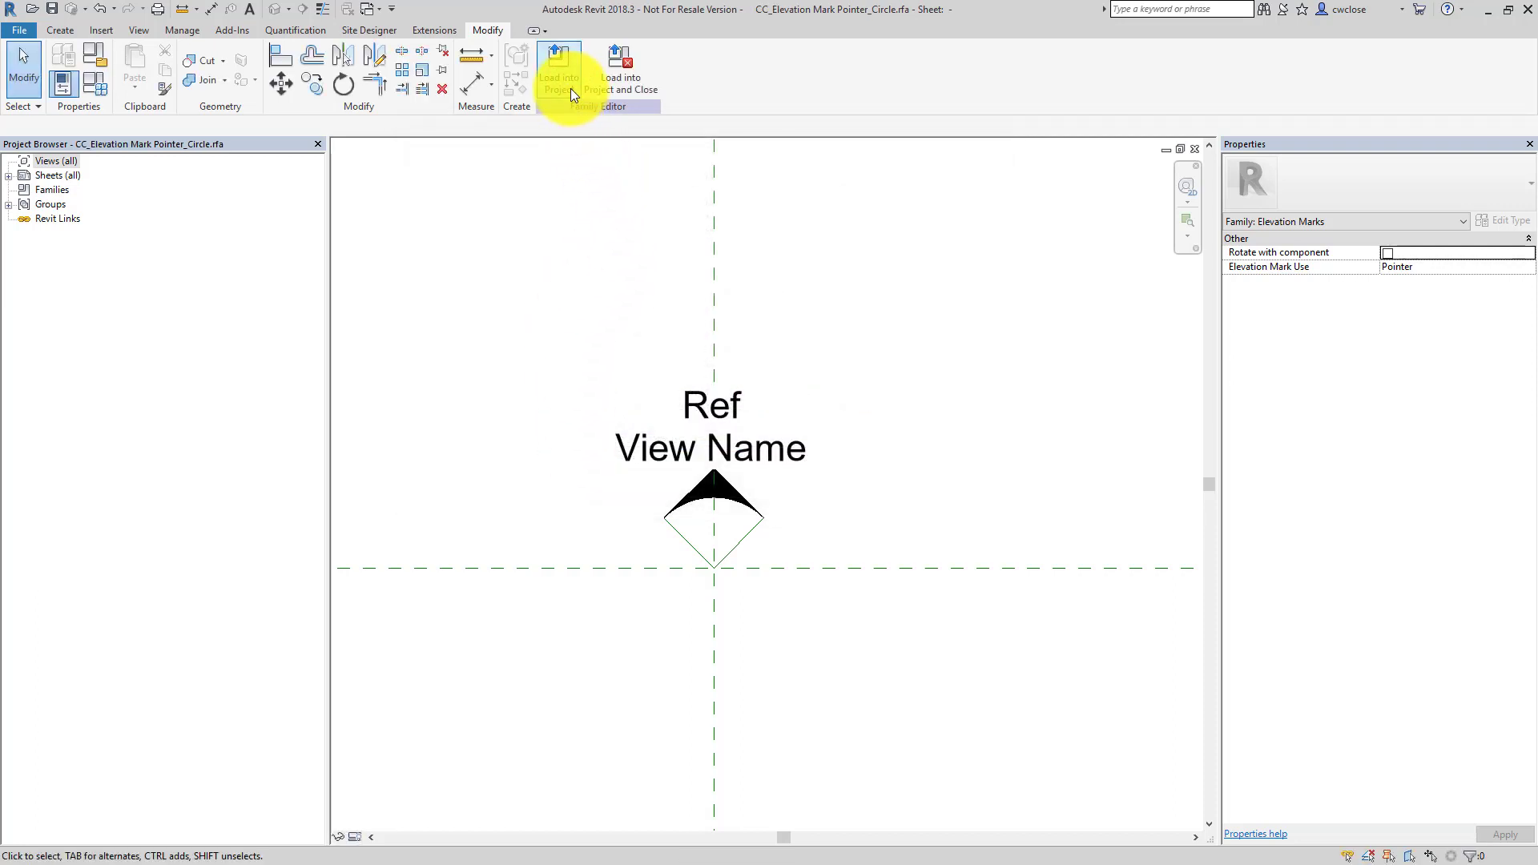
Load the pointer family into CC_Elevation Mark Body_Circle.rfa
click(569, 89)
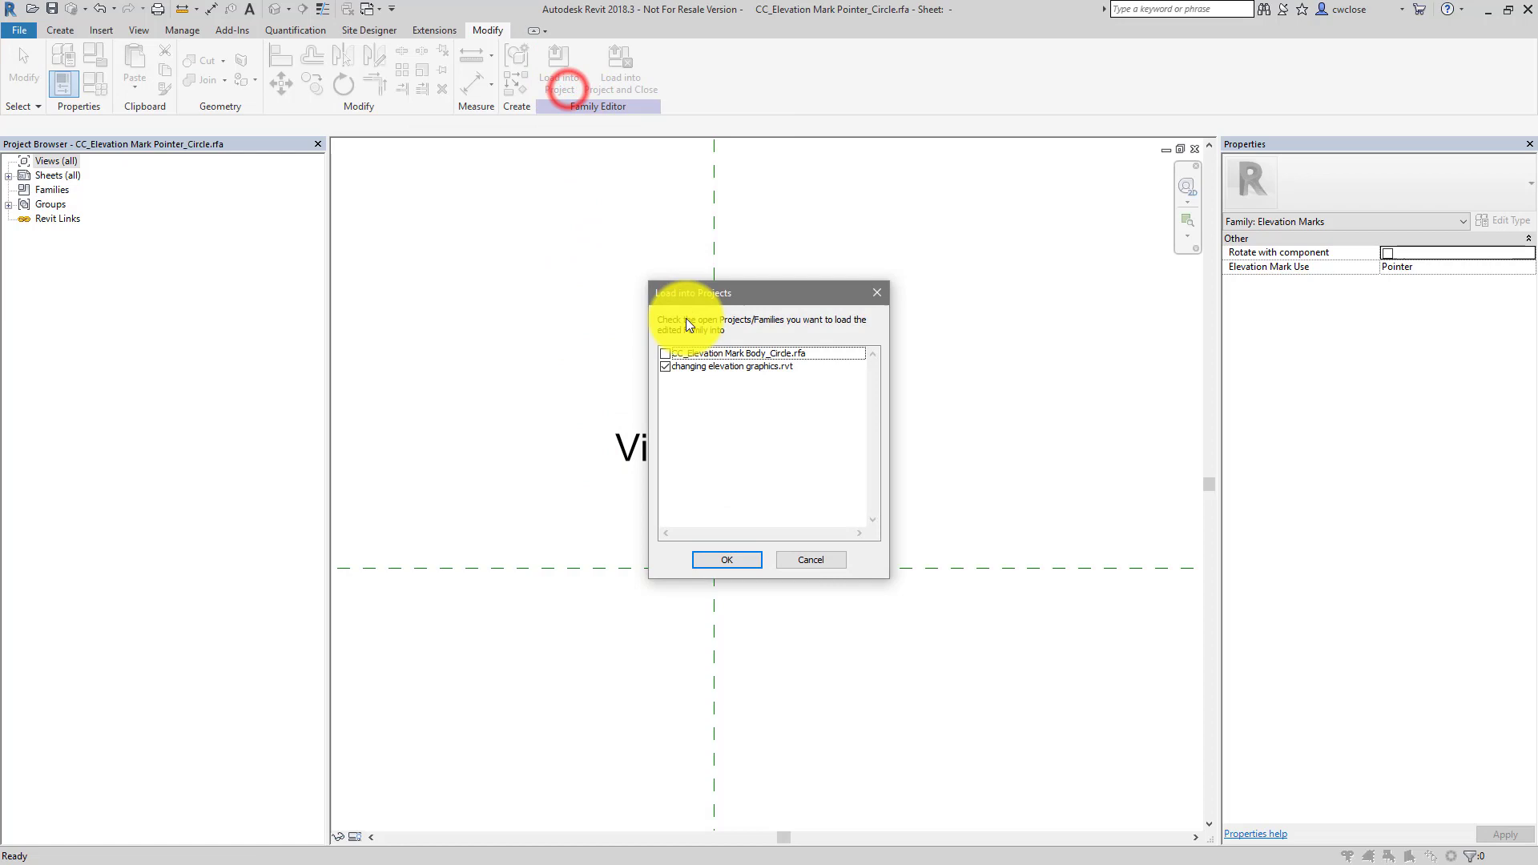
click(664, 354)
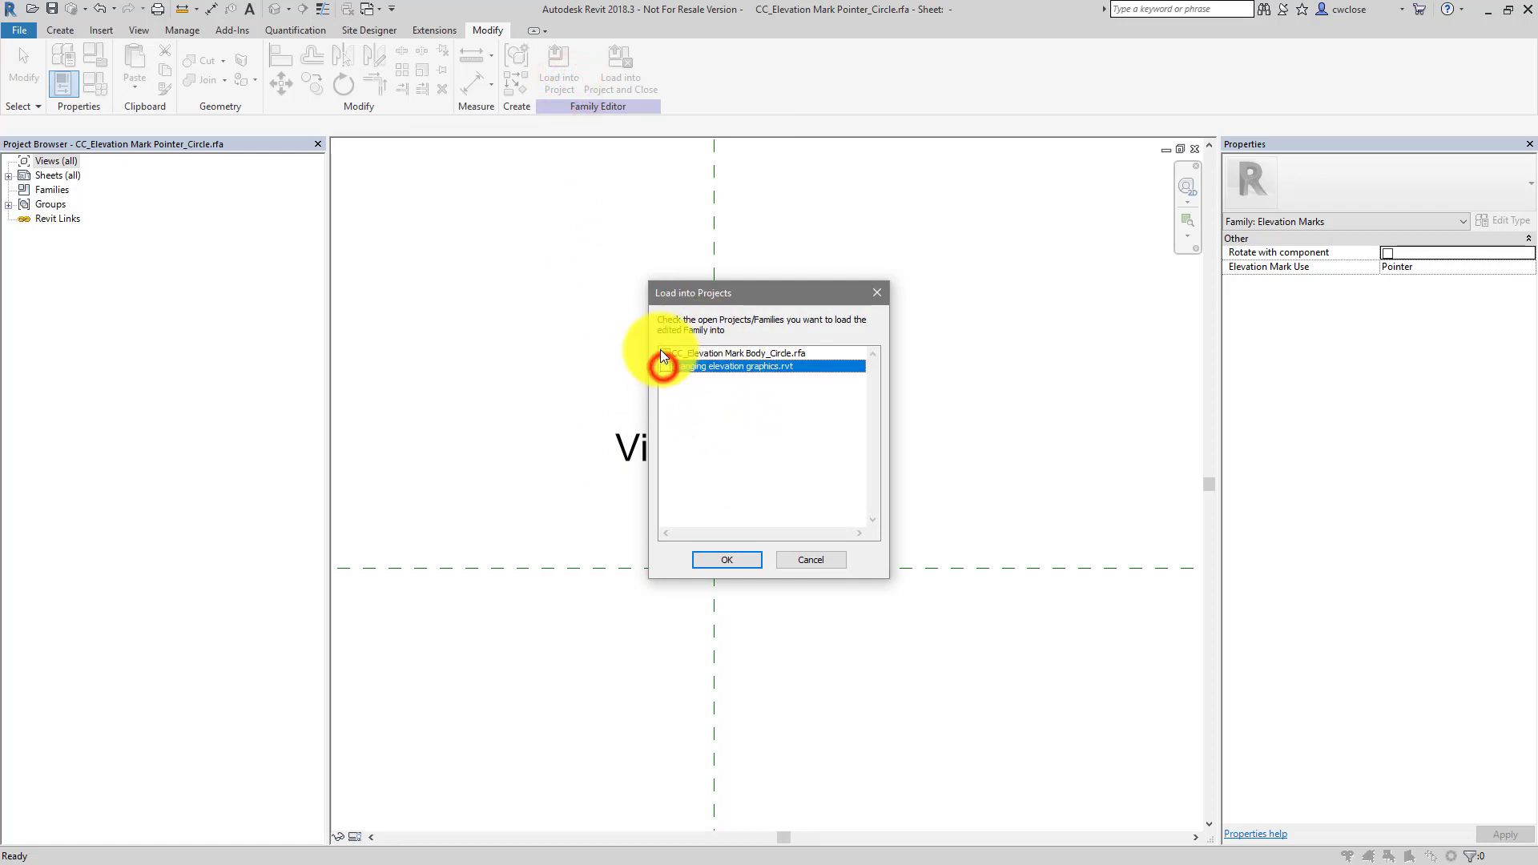
click(728, 559)
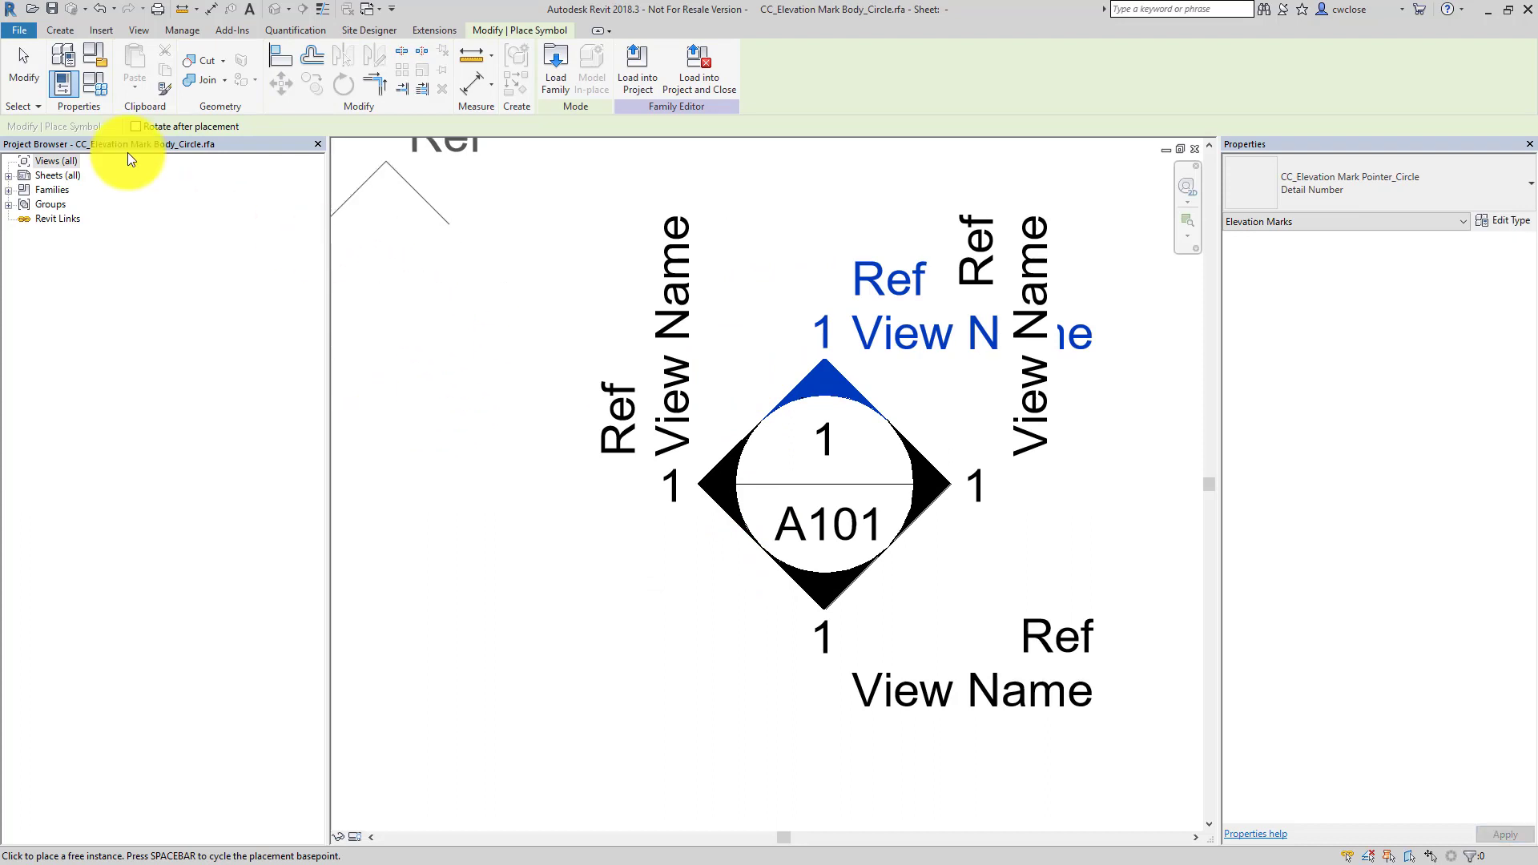
Try switching two pointers to Filled Arrow and View Name, cancelling after the constraints error
click(30, 86)
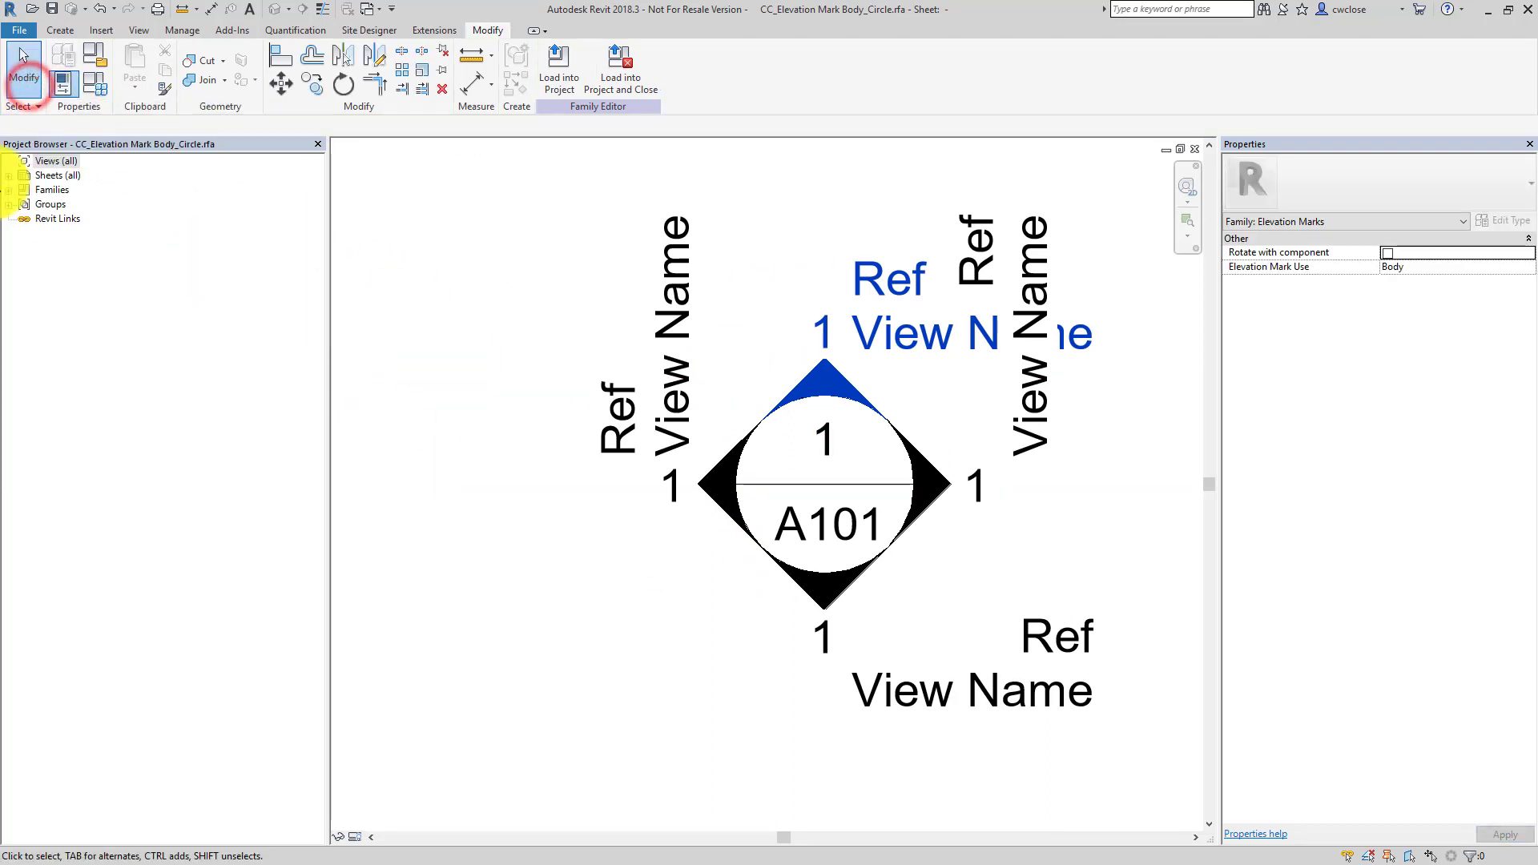
click(8, 190)
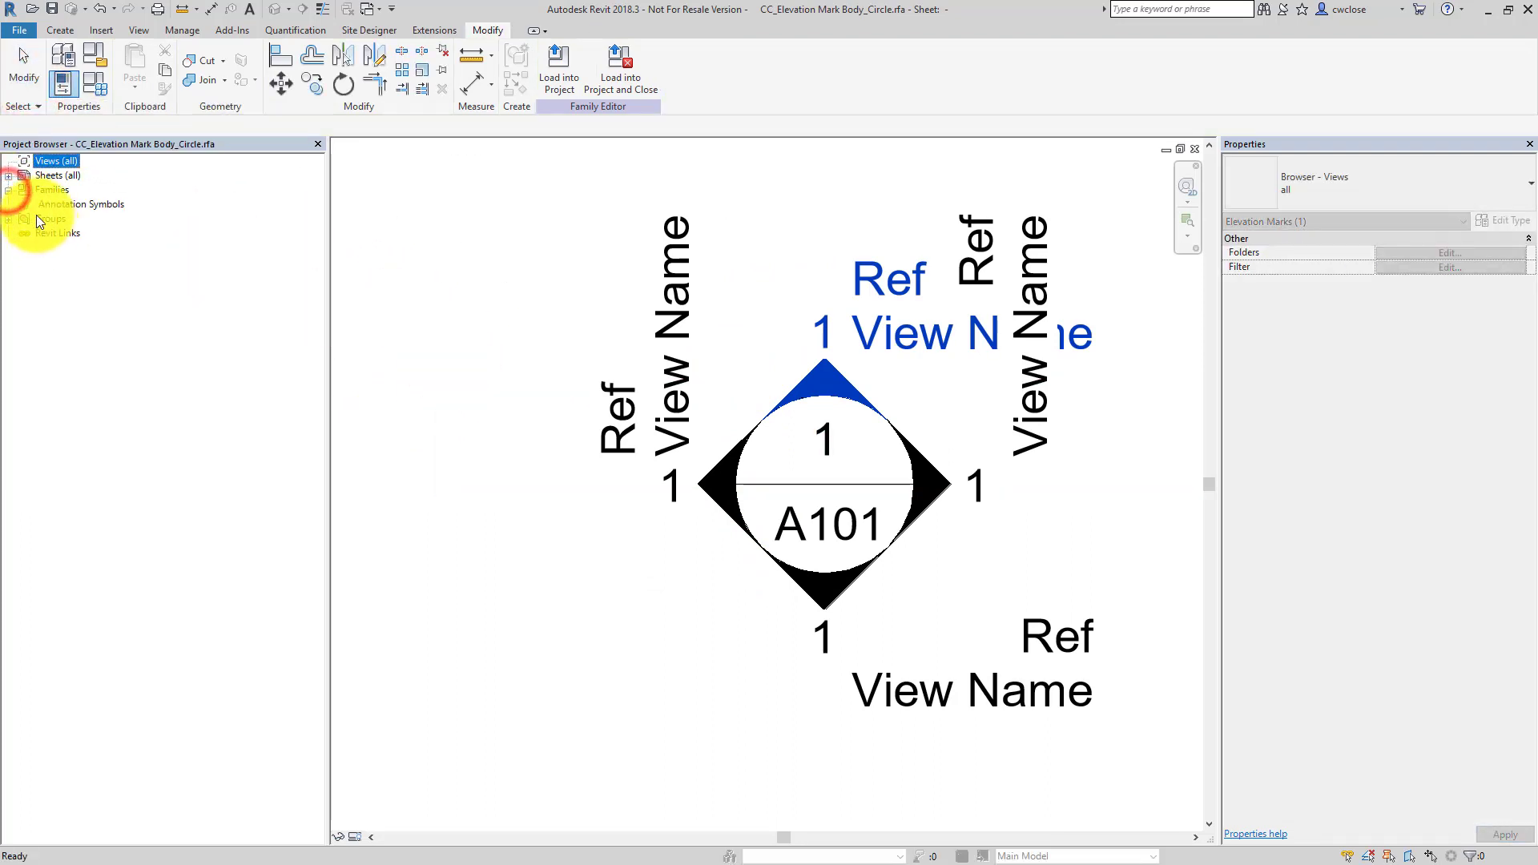
click(24, 204)
click(98, 230)
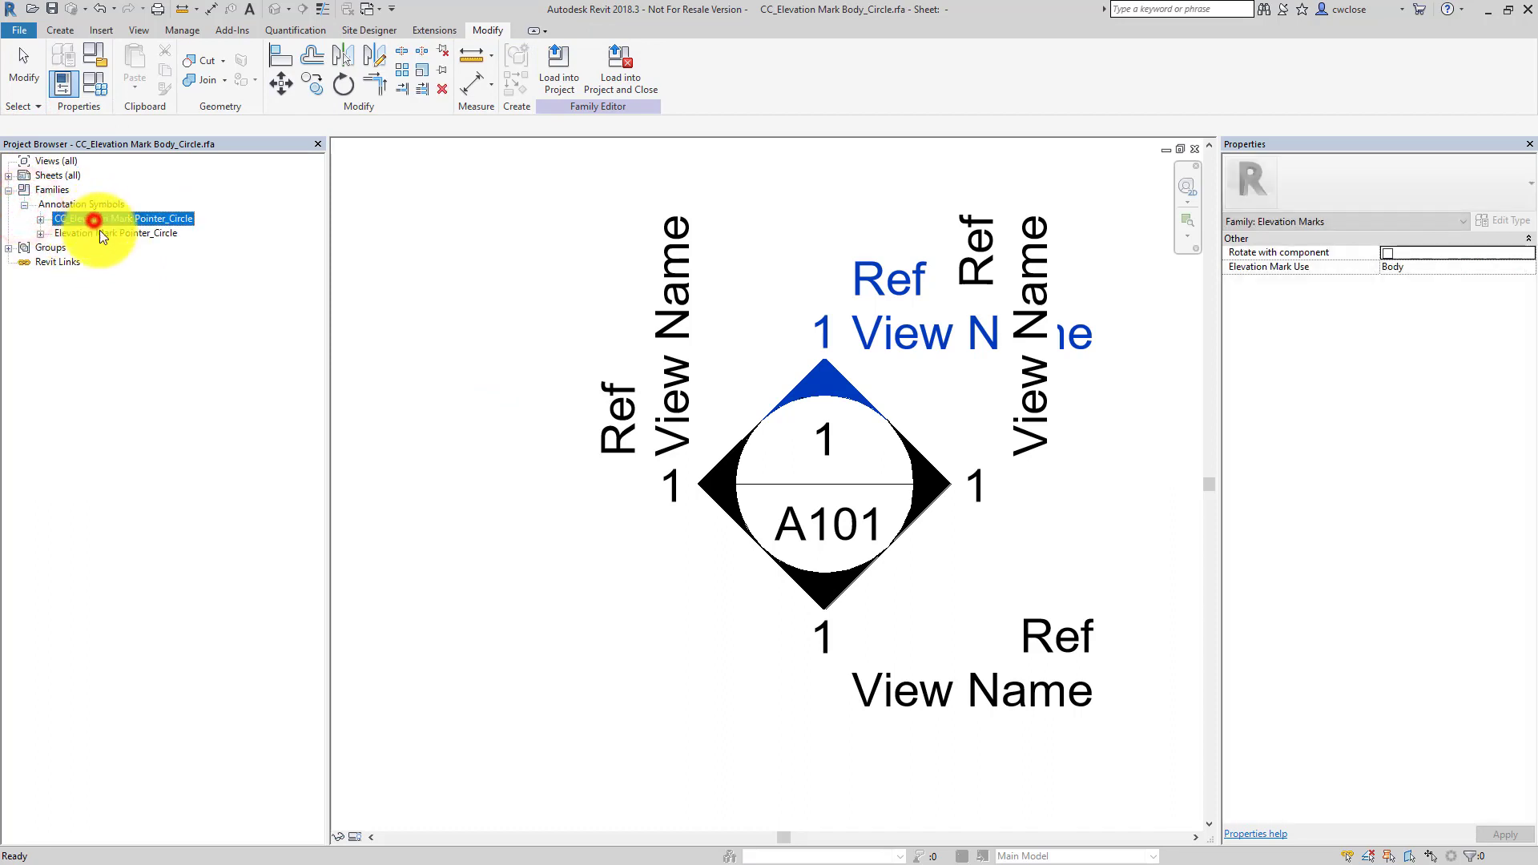
click(413, 287)
middle_drag(891, 454, 848, 452)
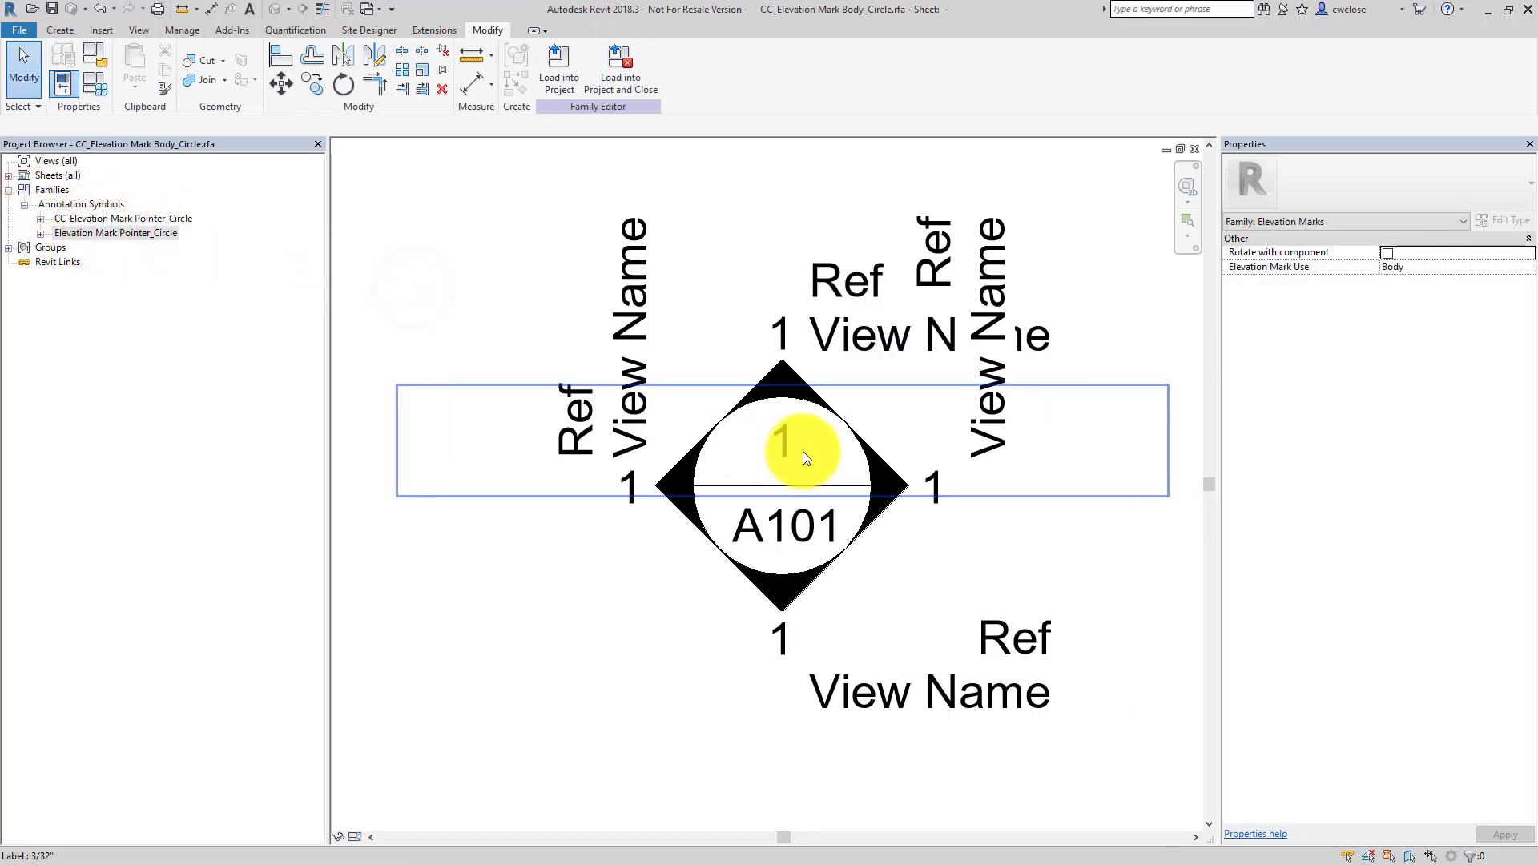
click(777, 386)
ctrl+click(898, 495)
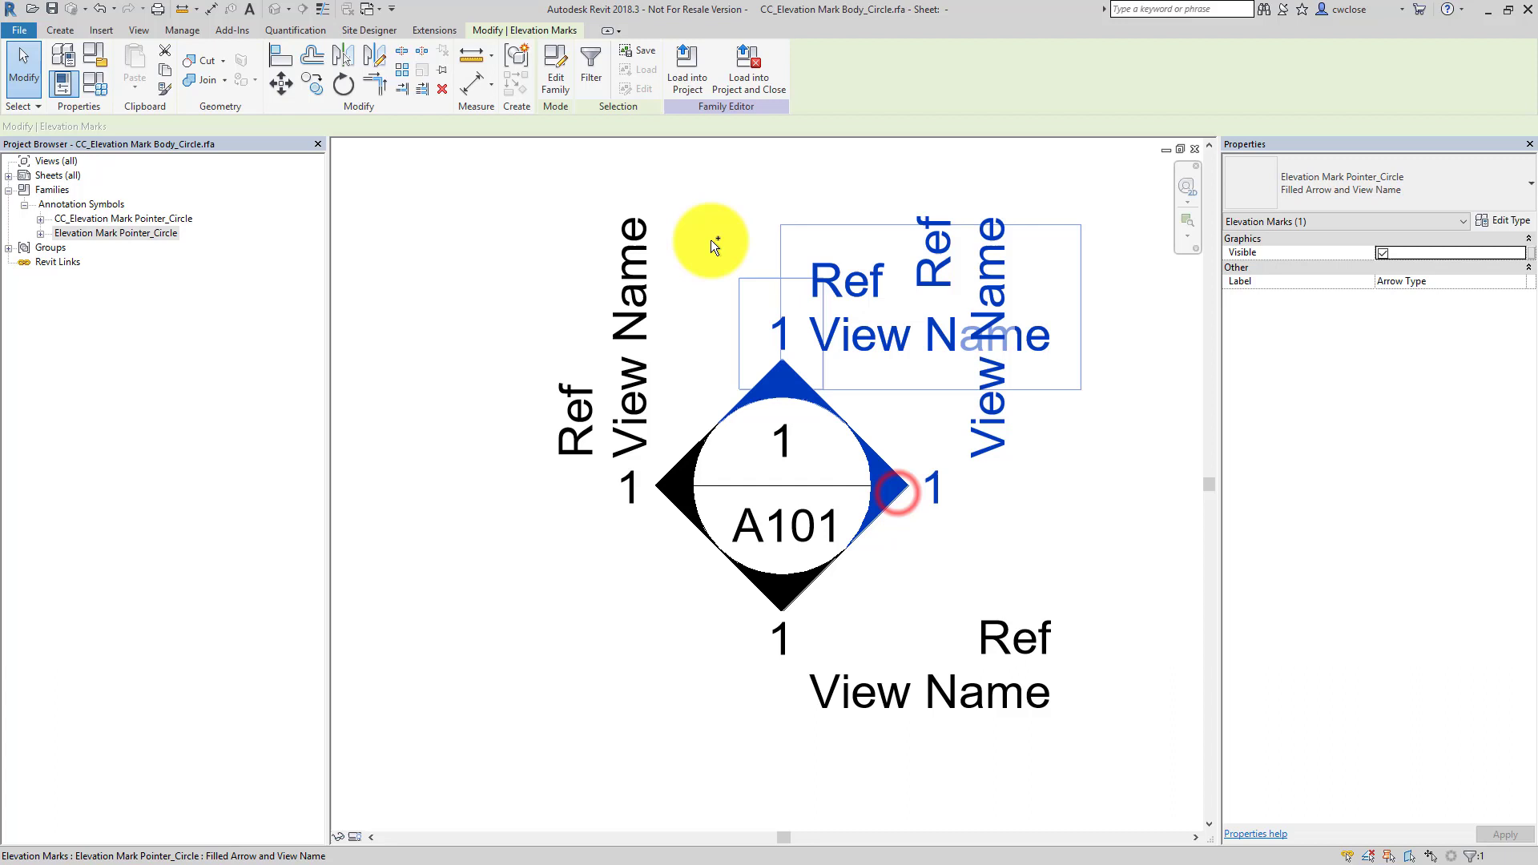
click(1397, 180)
click(1386, 319)
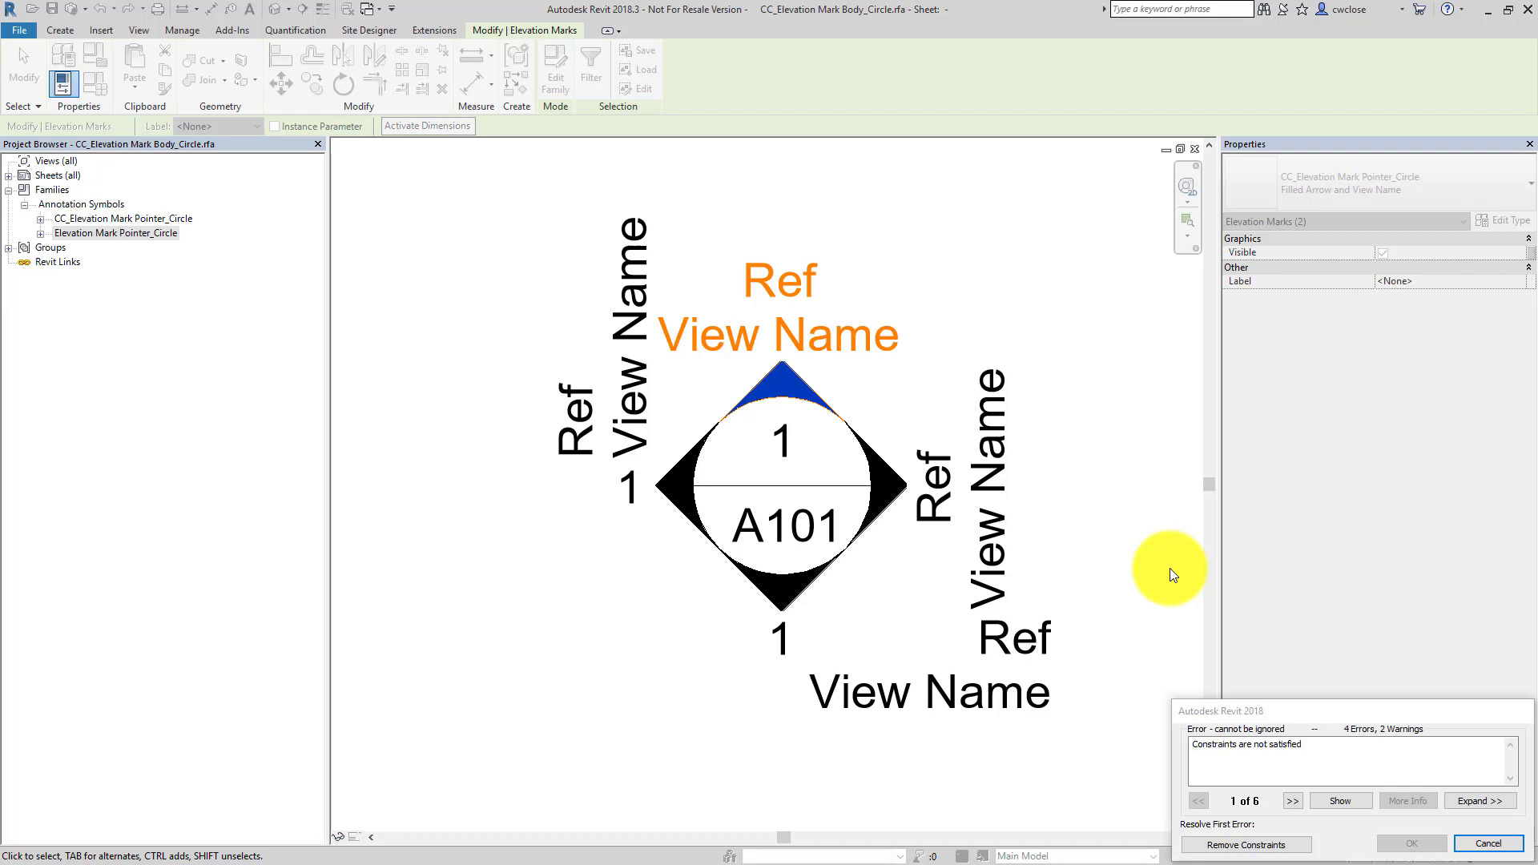
click(1490, 842)
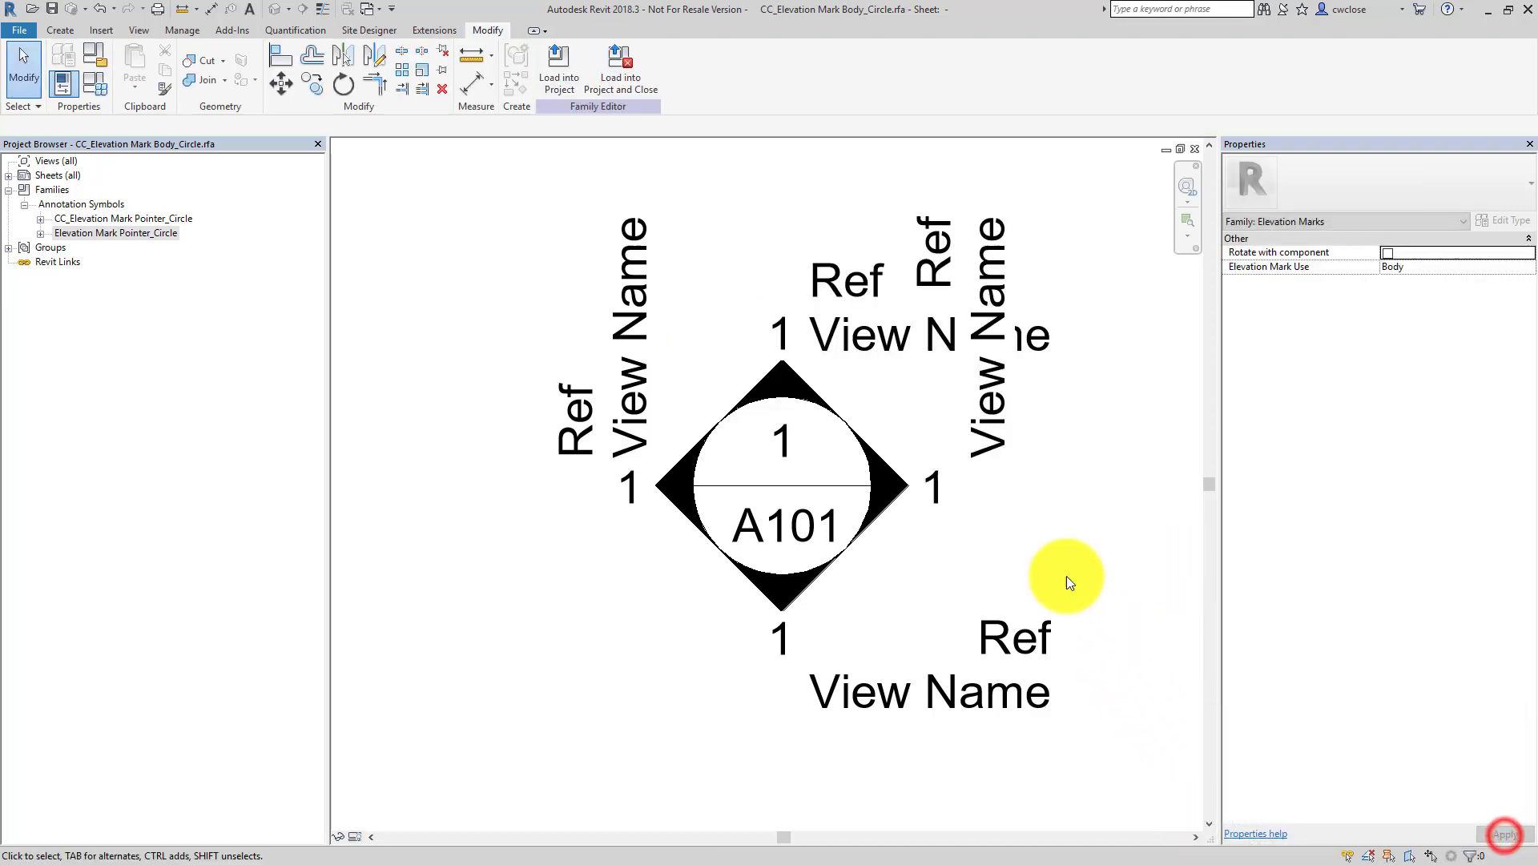
Select the right, top, left and bottom pointers and delete them
click(945, 503)
ctrl+click(811, 387)
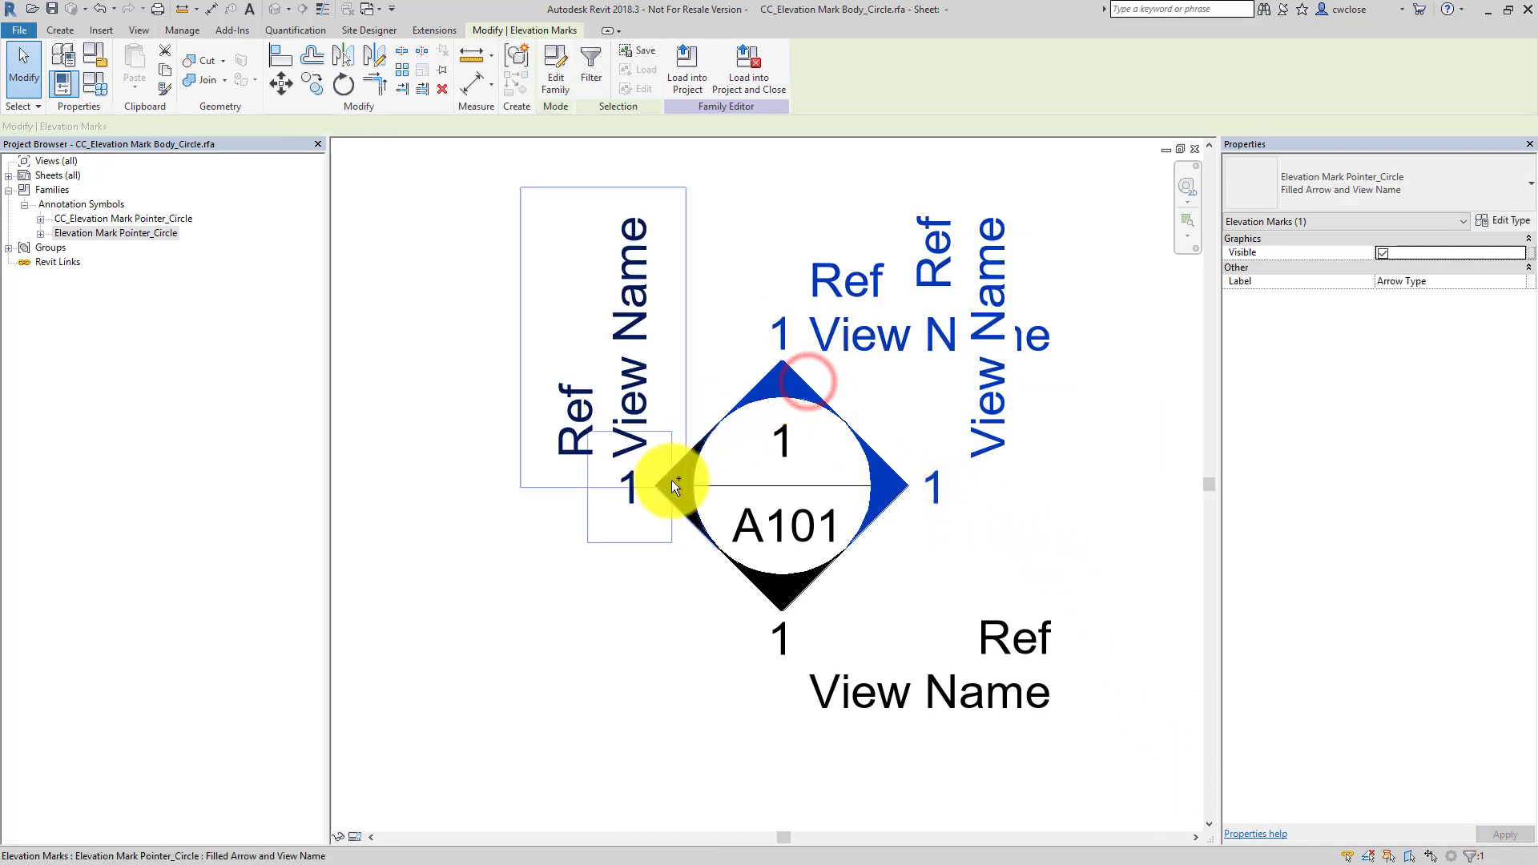
ctrl+click(671, 482)
ctrl+click(778, 614)
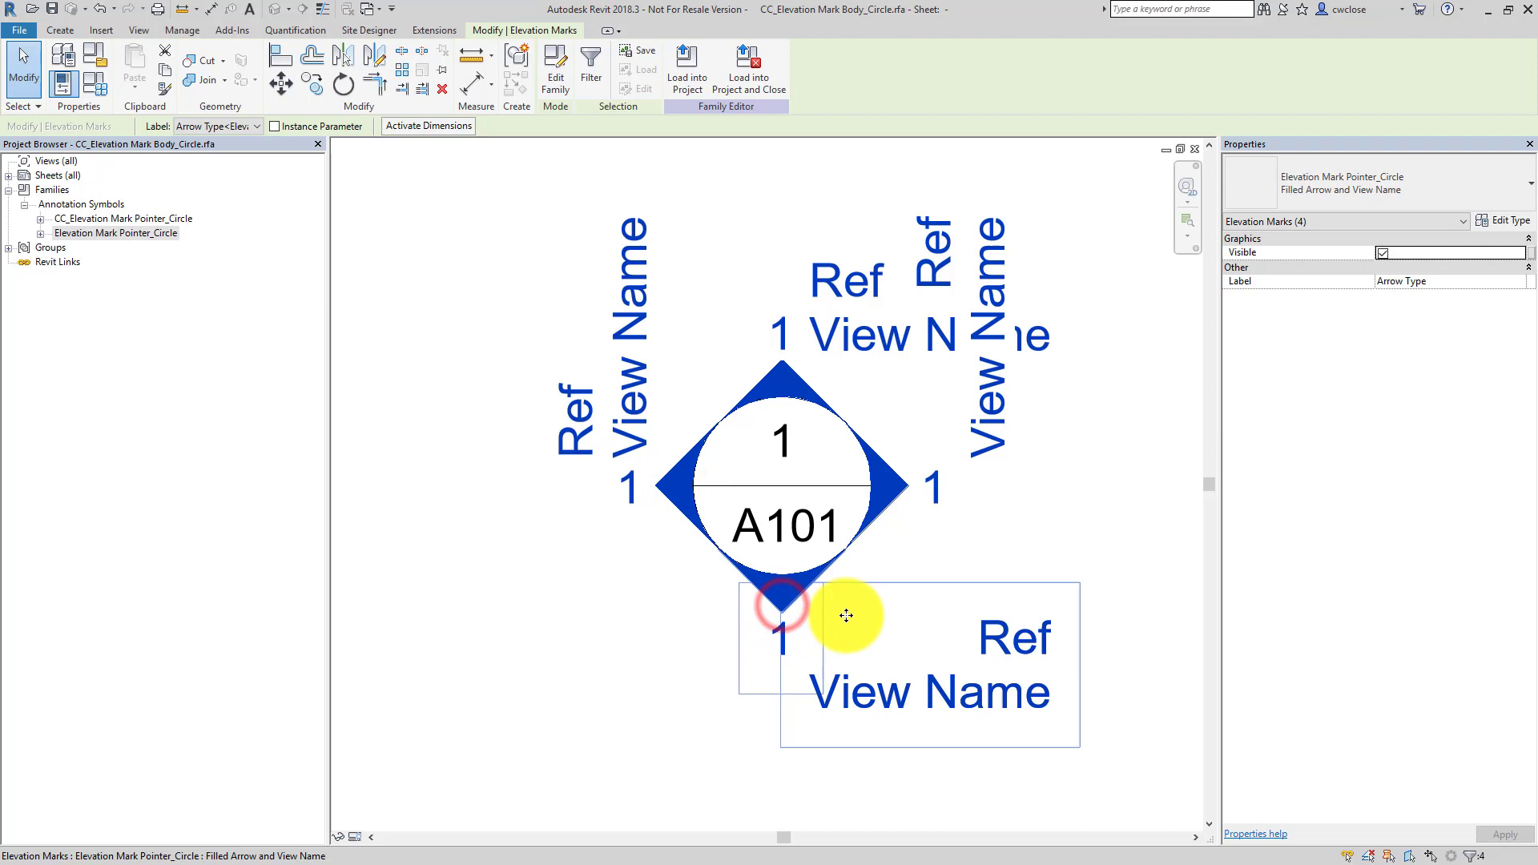
key(Delete)
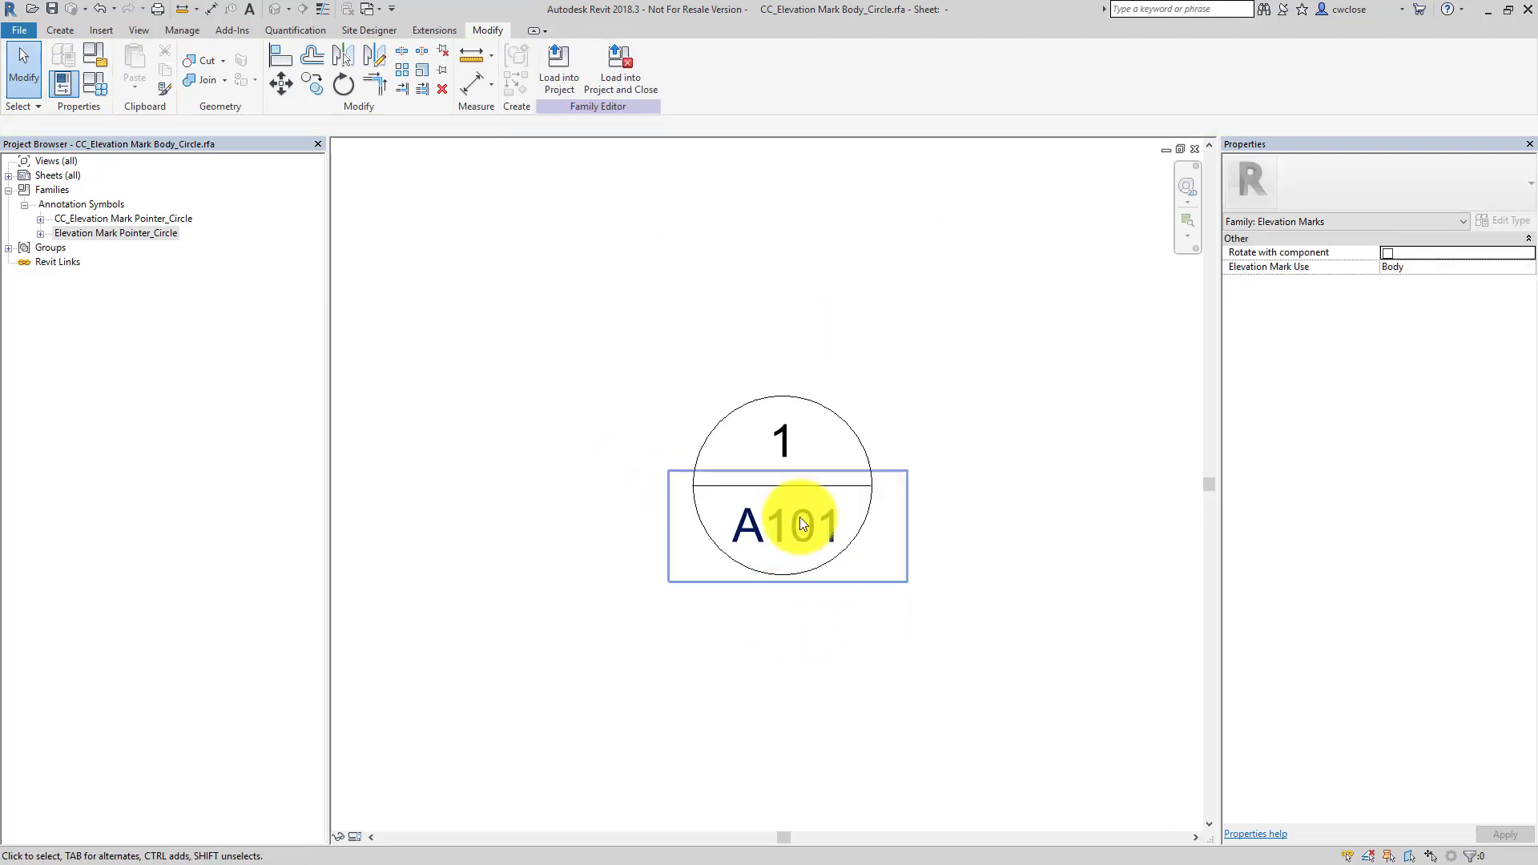
Place a pointer instance above the circle and set its type to Filled Arrow and View Name
click(40, 218)
click(92, 276)
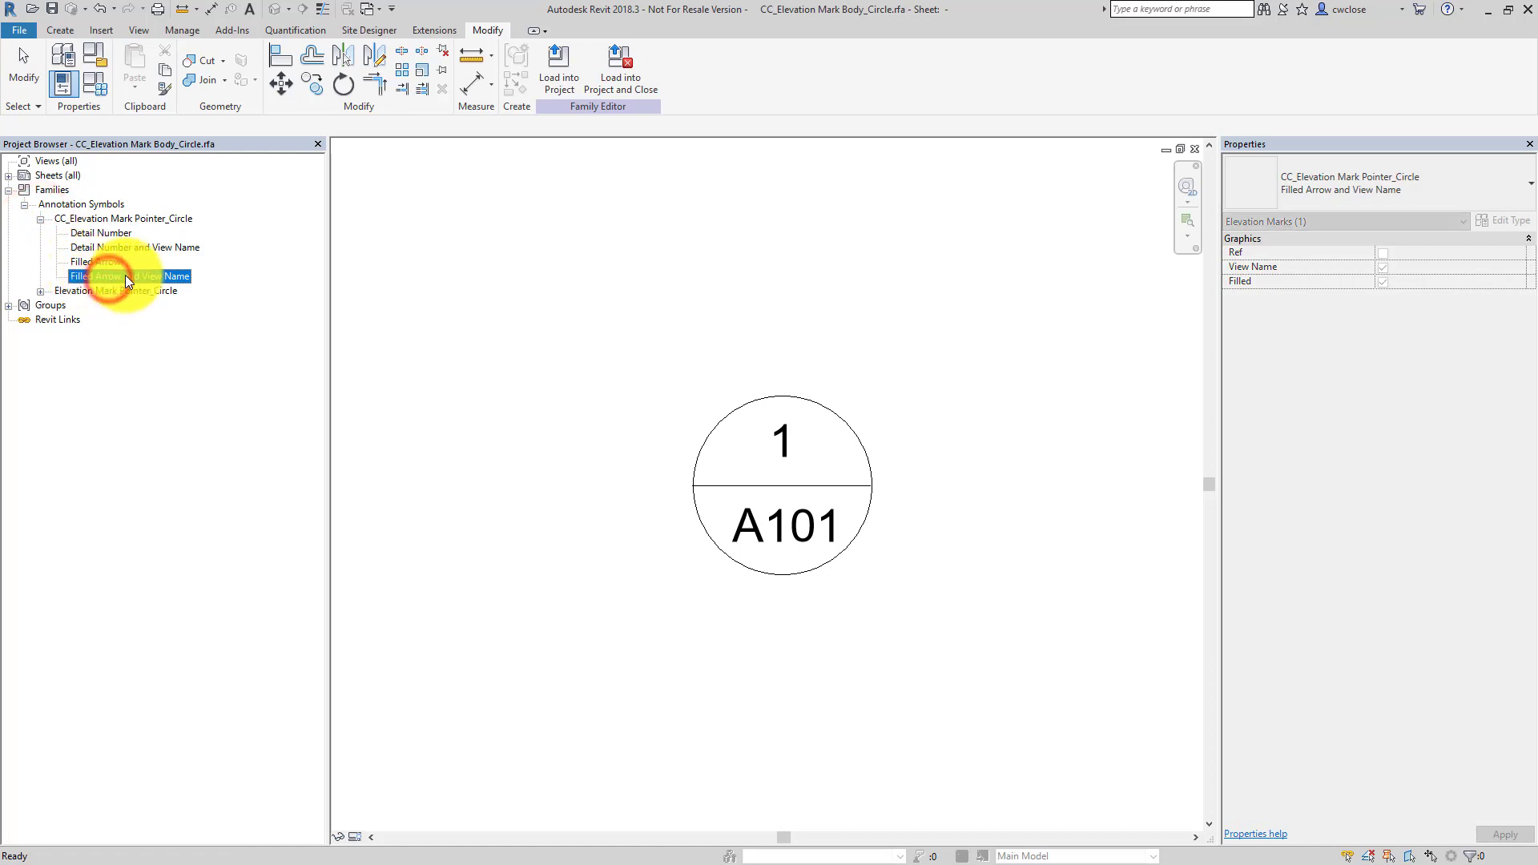
right_click(123, 279)
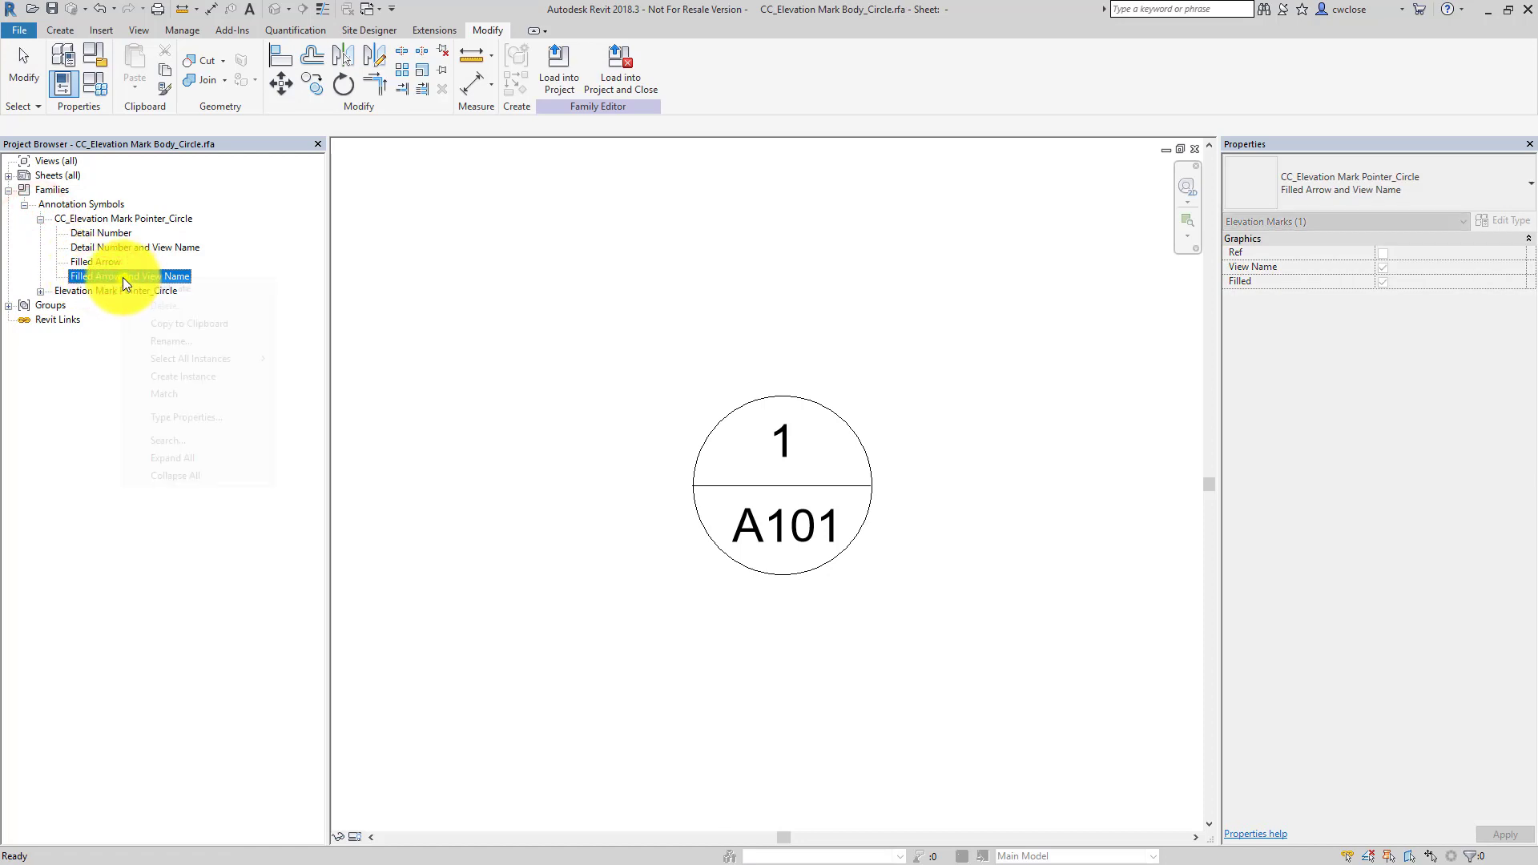
click(190, 376)
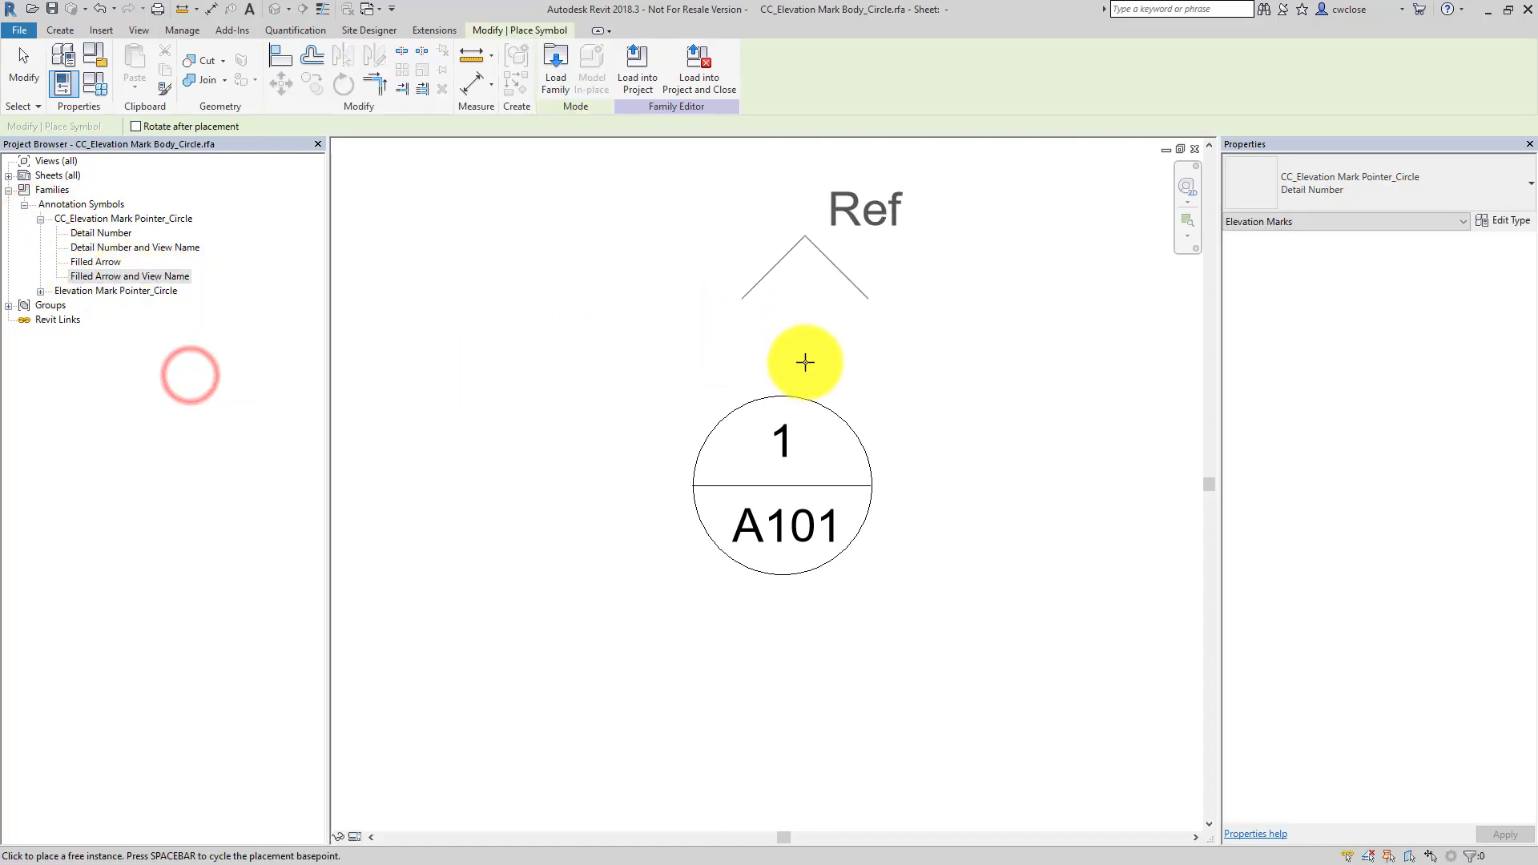
click(801, 360)
click(23, 70)
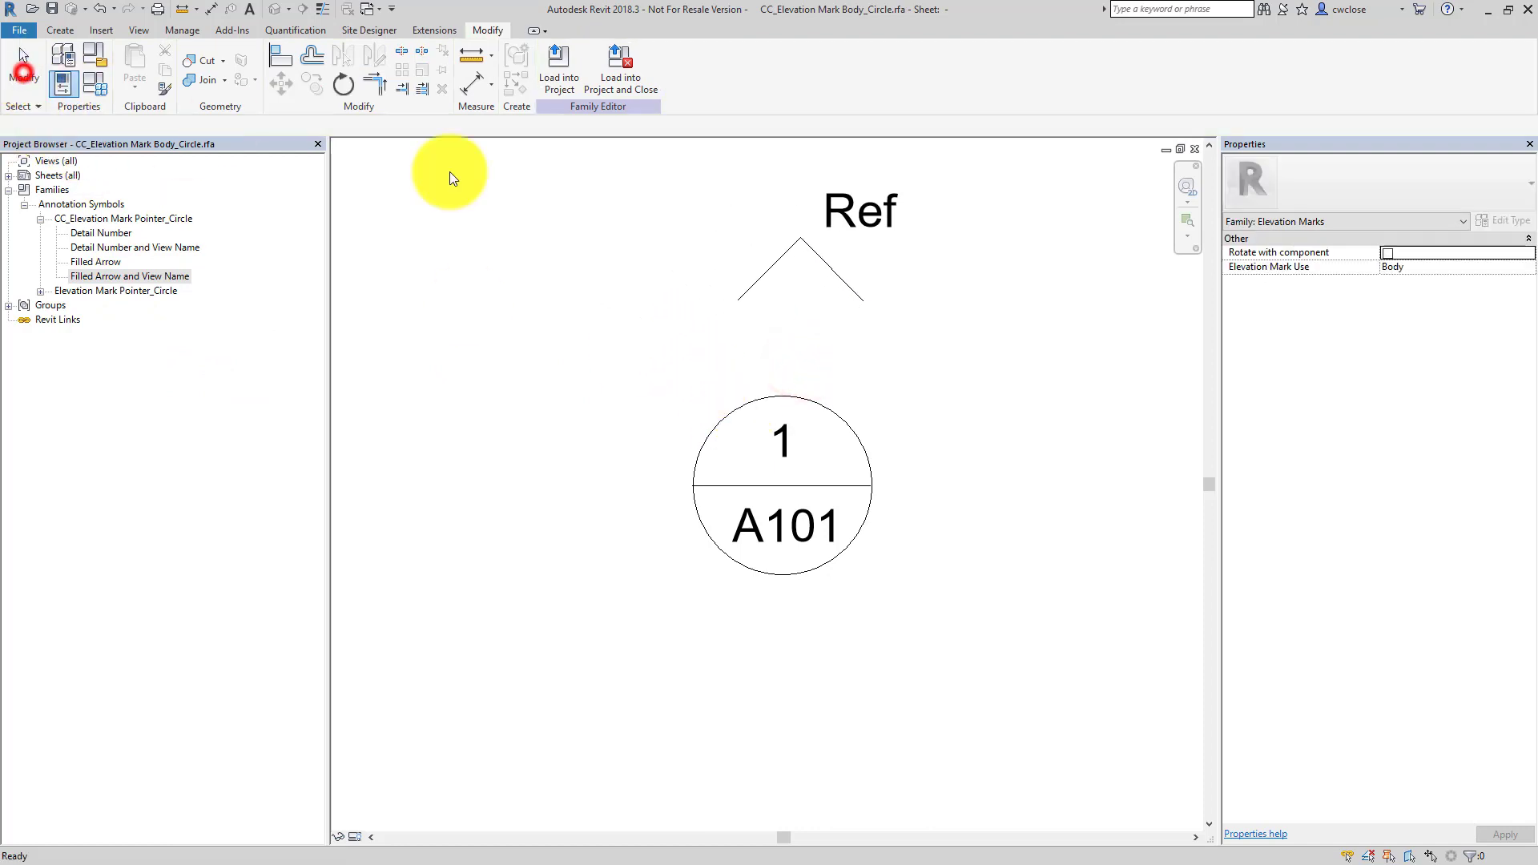
click(843, 272)
click(1366, 186)
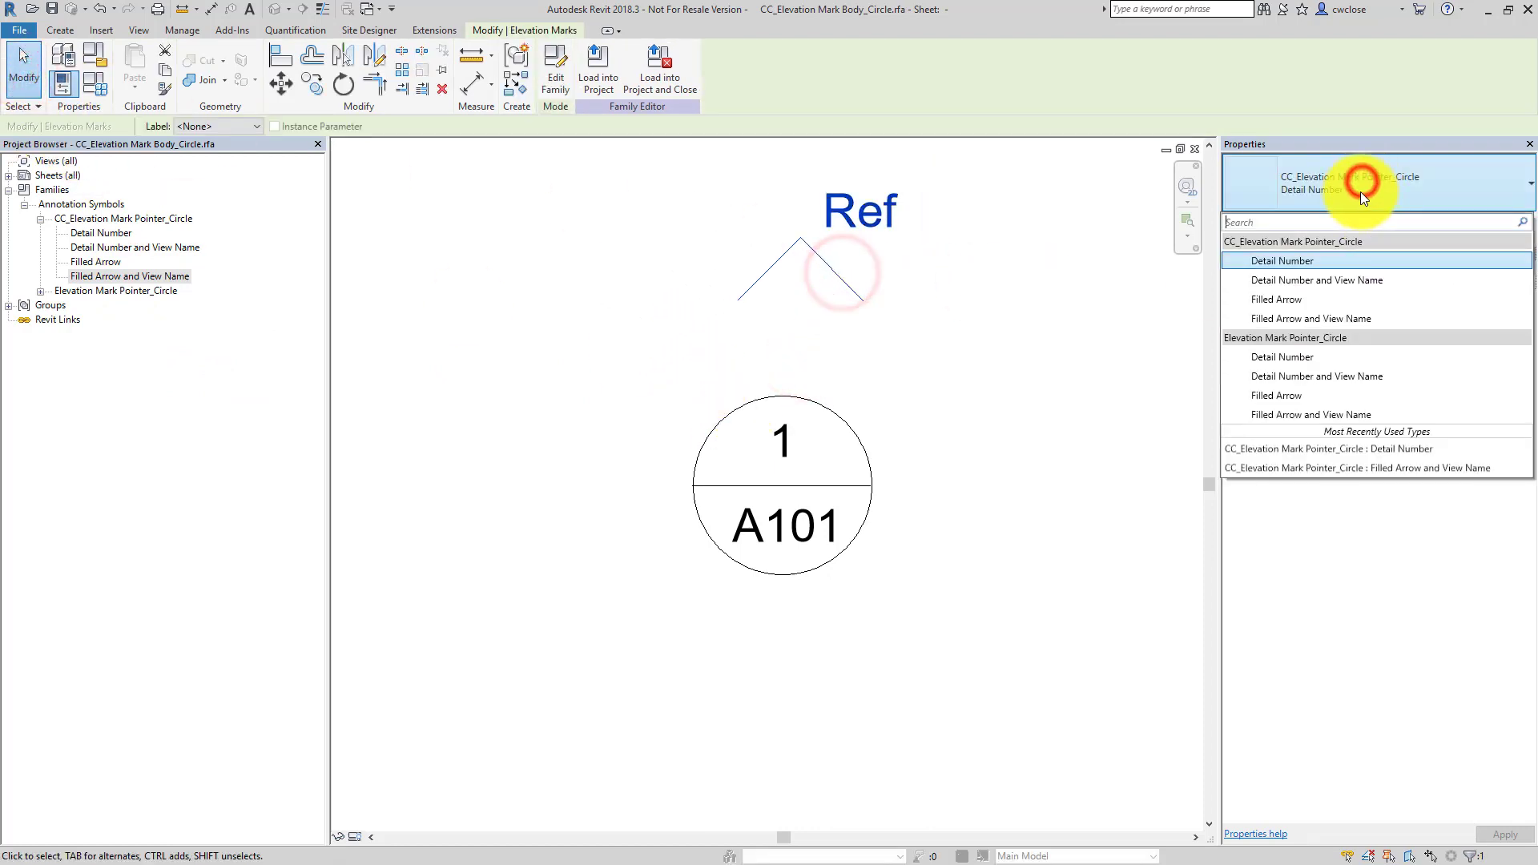
click(1330, 319)
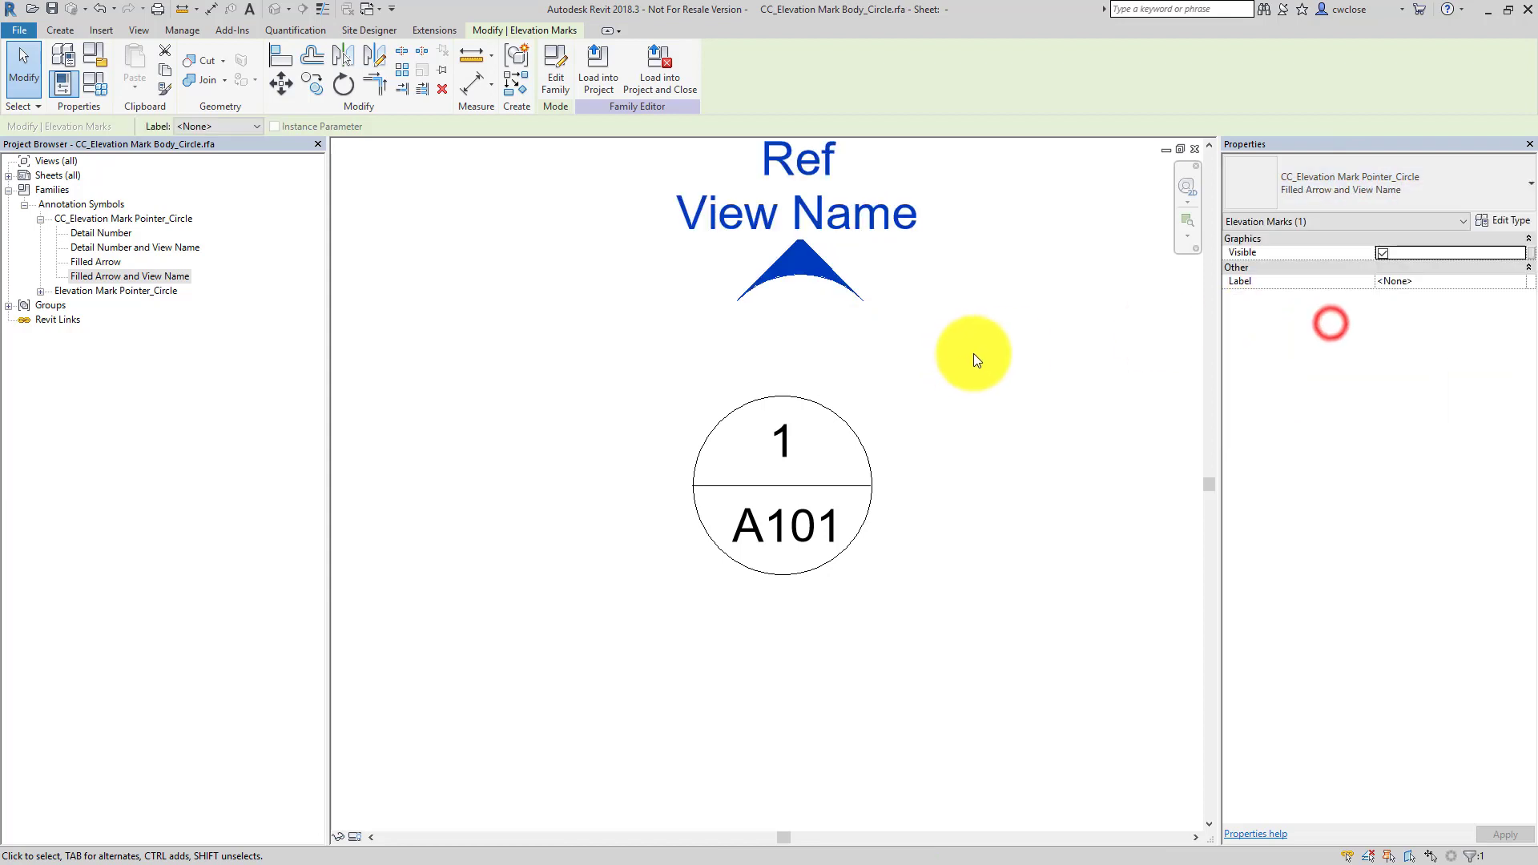
click(1150, 301)
Move the filled arrow pointer so its tip snaps onto the top of the circle
click(839, 287)
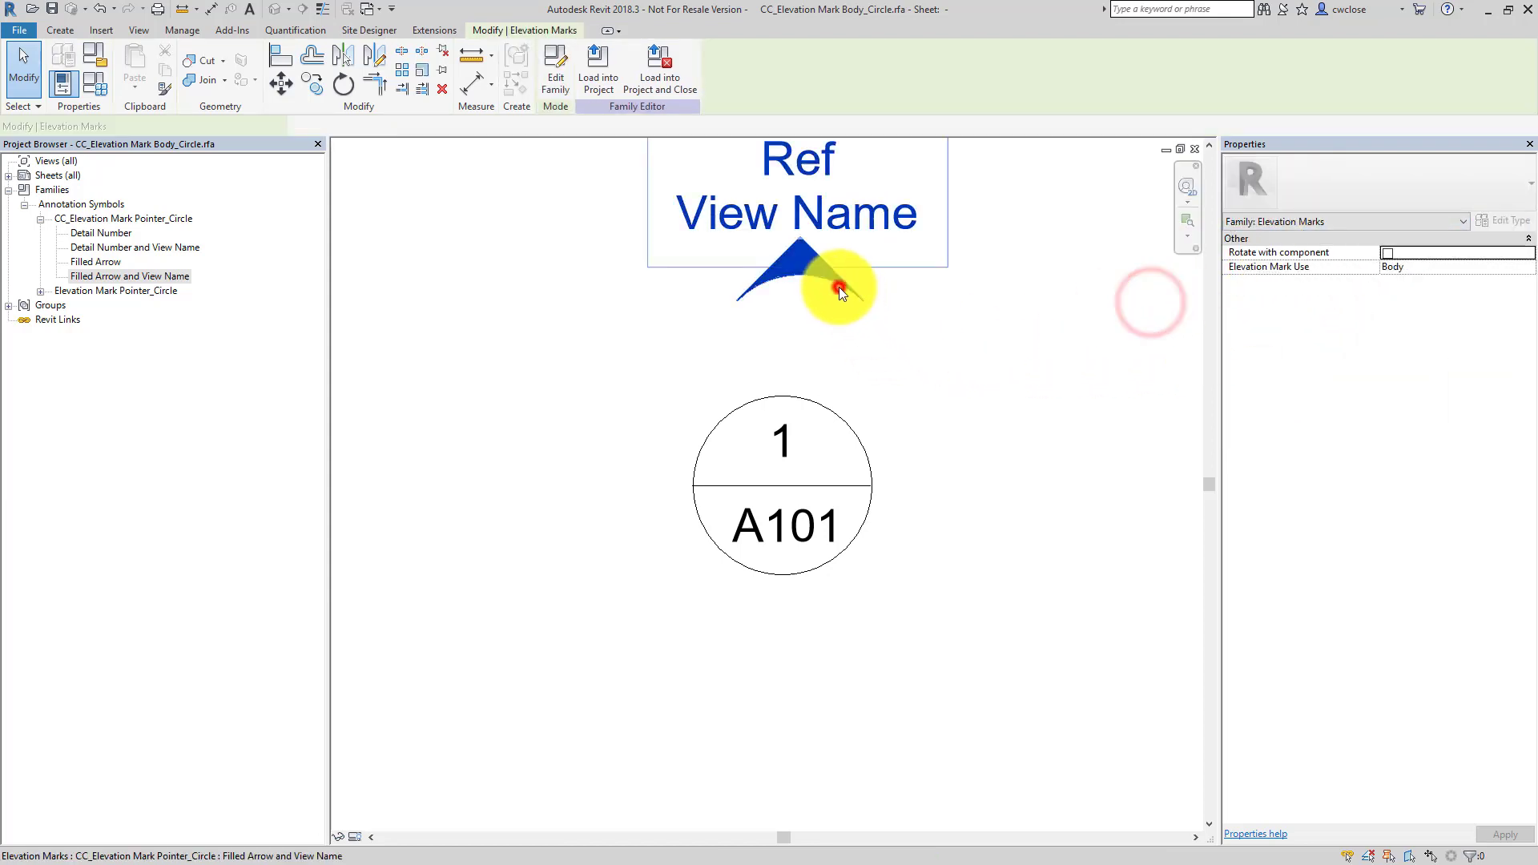
click(277, 83)
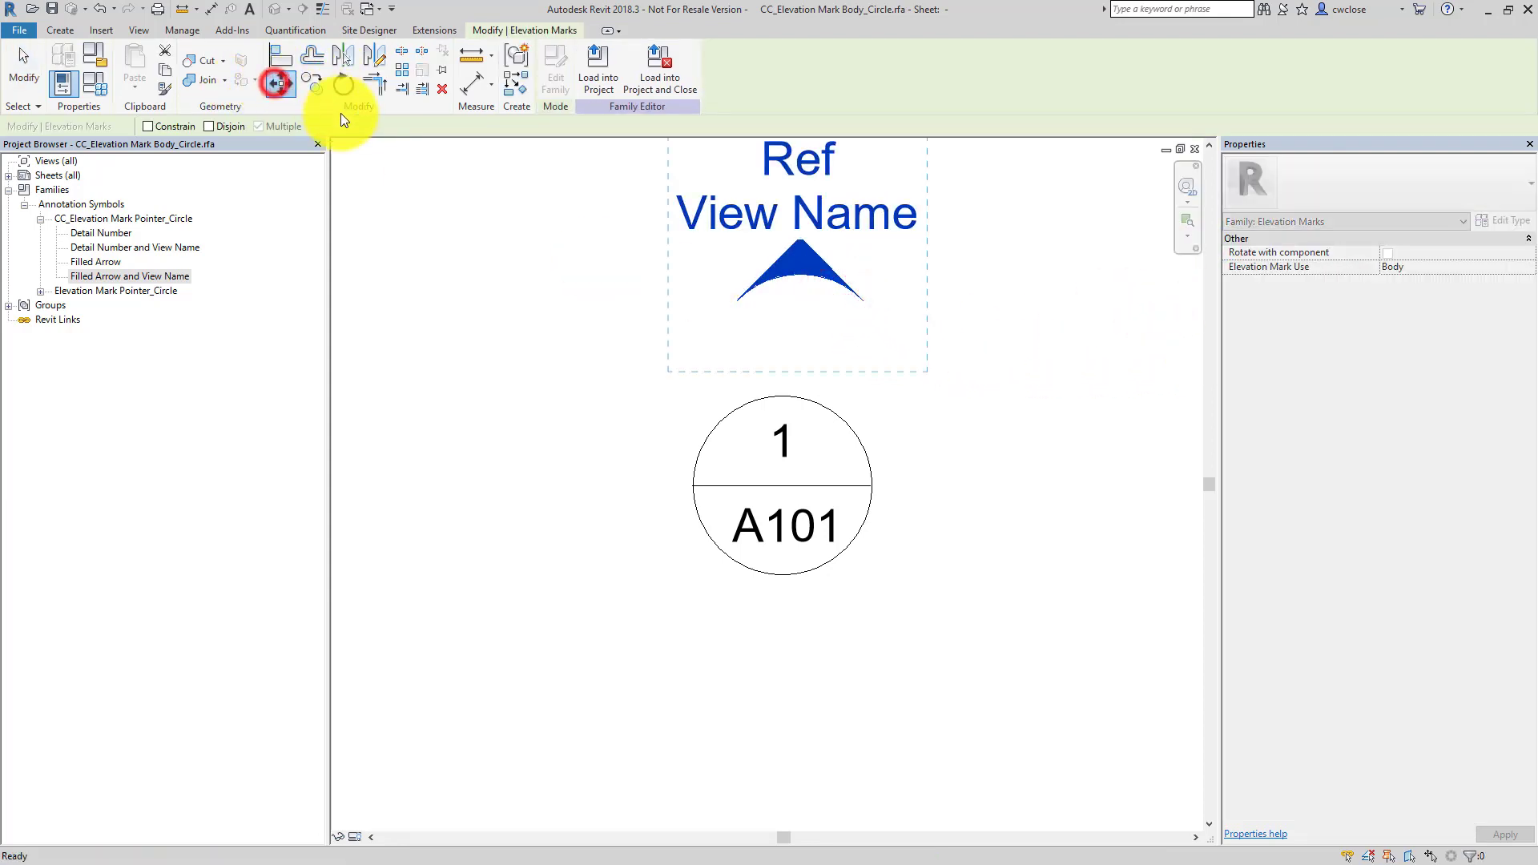
click(813, 272)
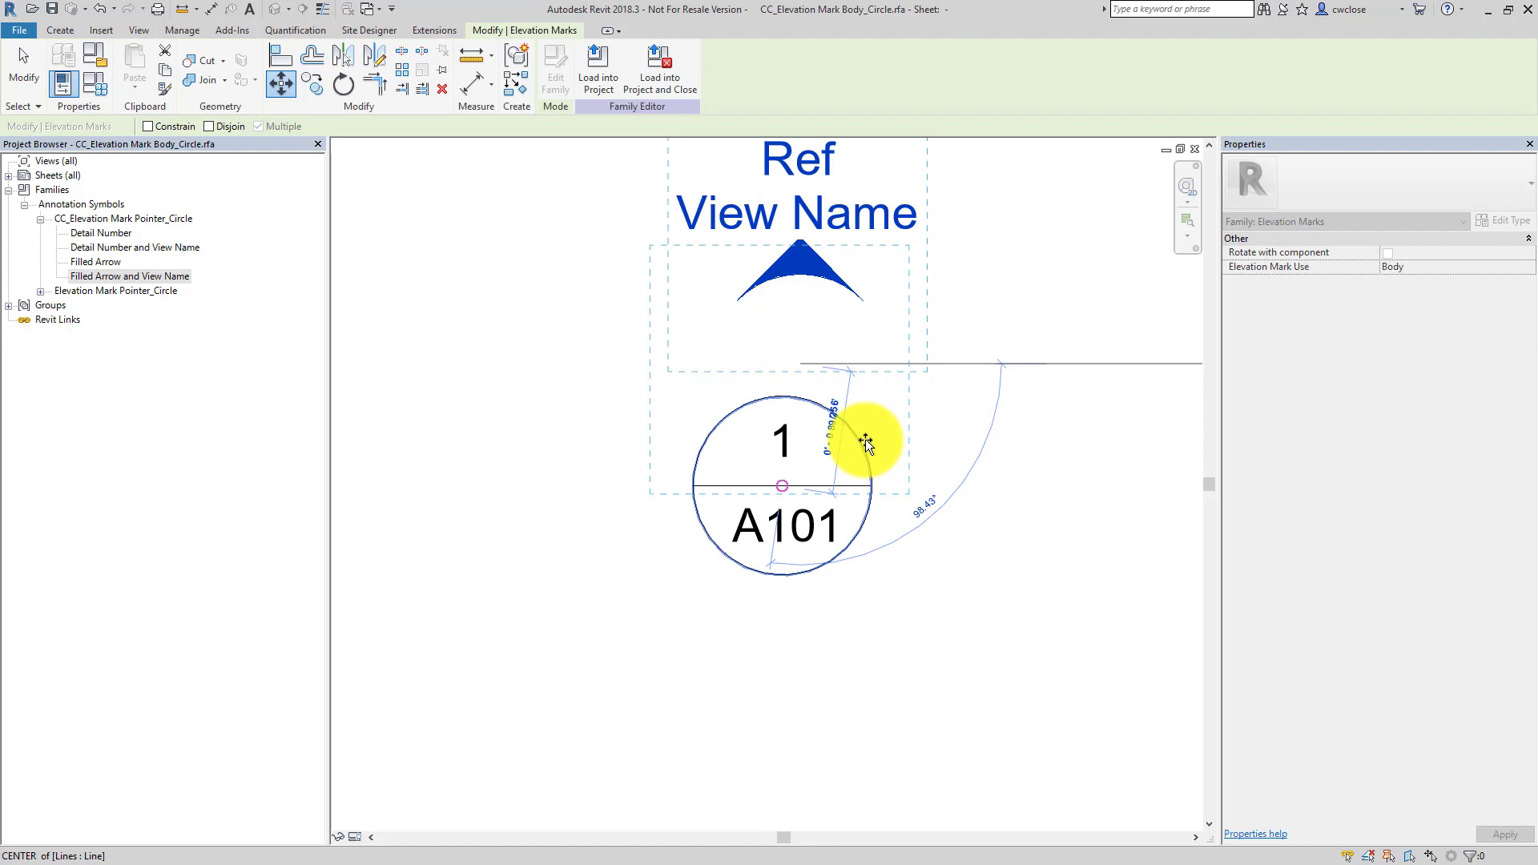
click(865, 440)
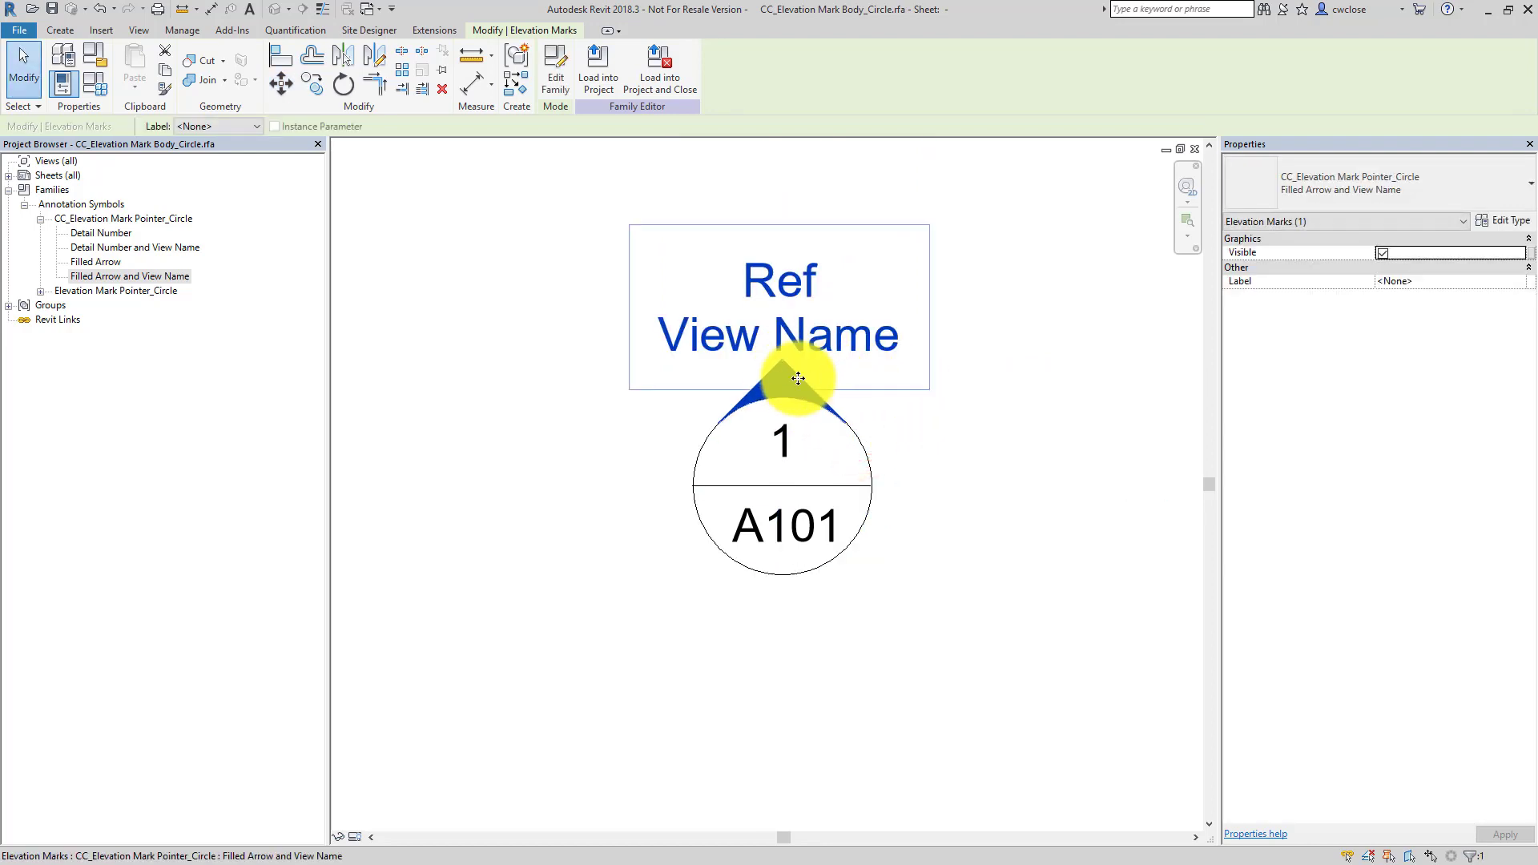
click(13, 59)
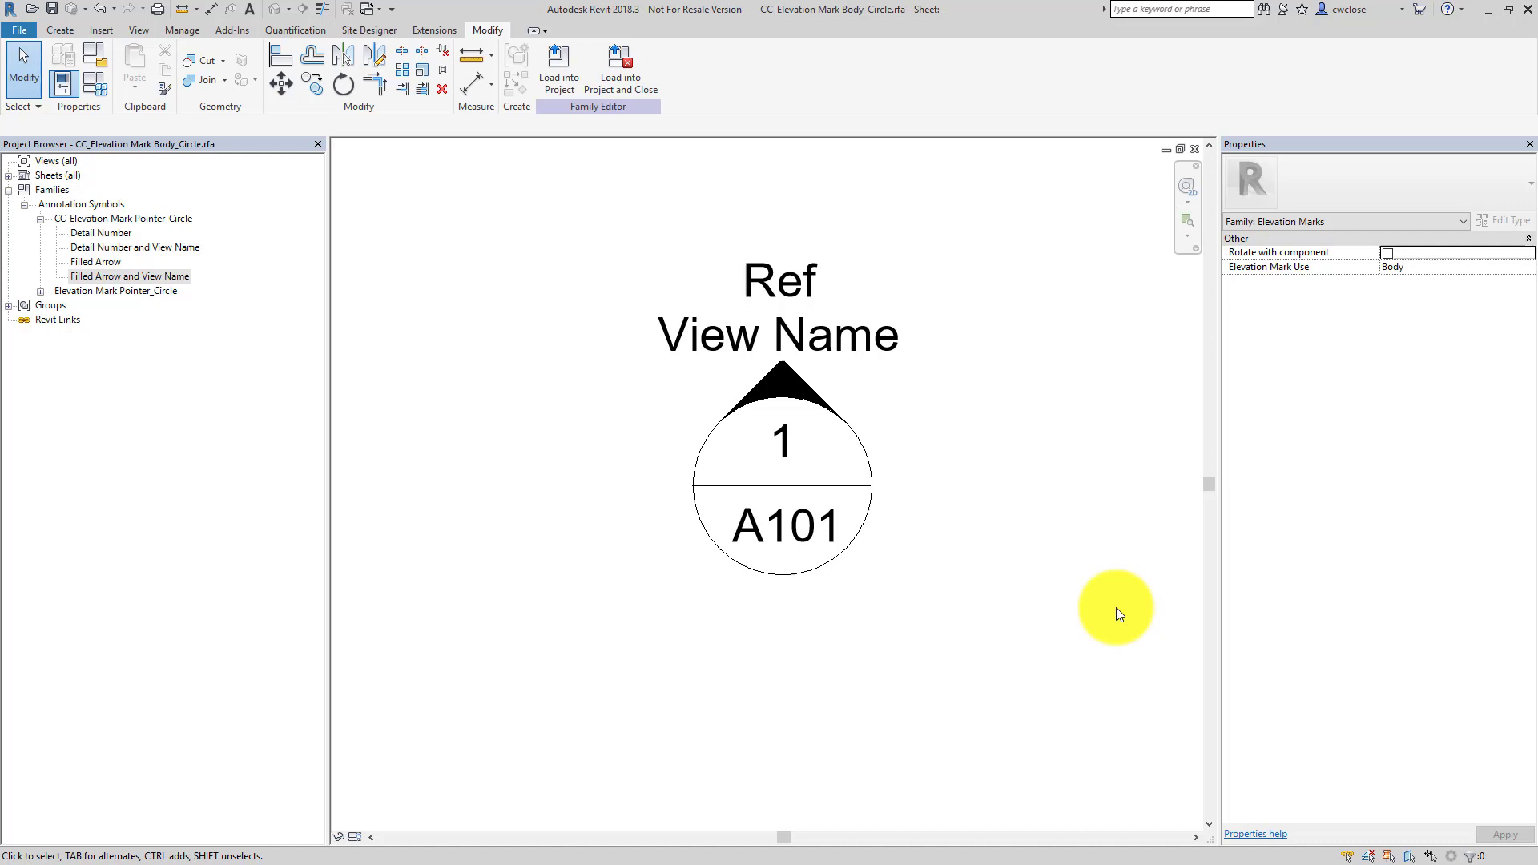
click(800, 373)
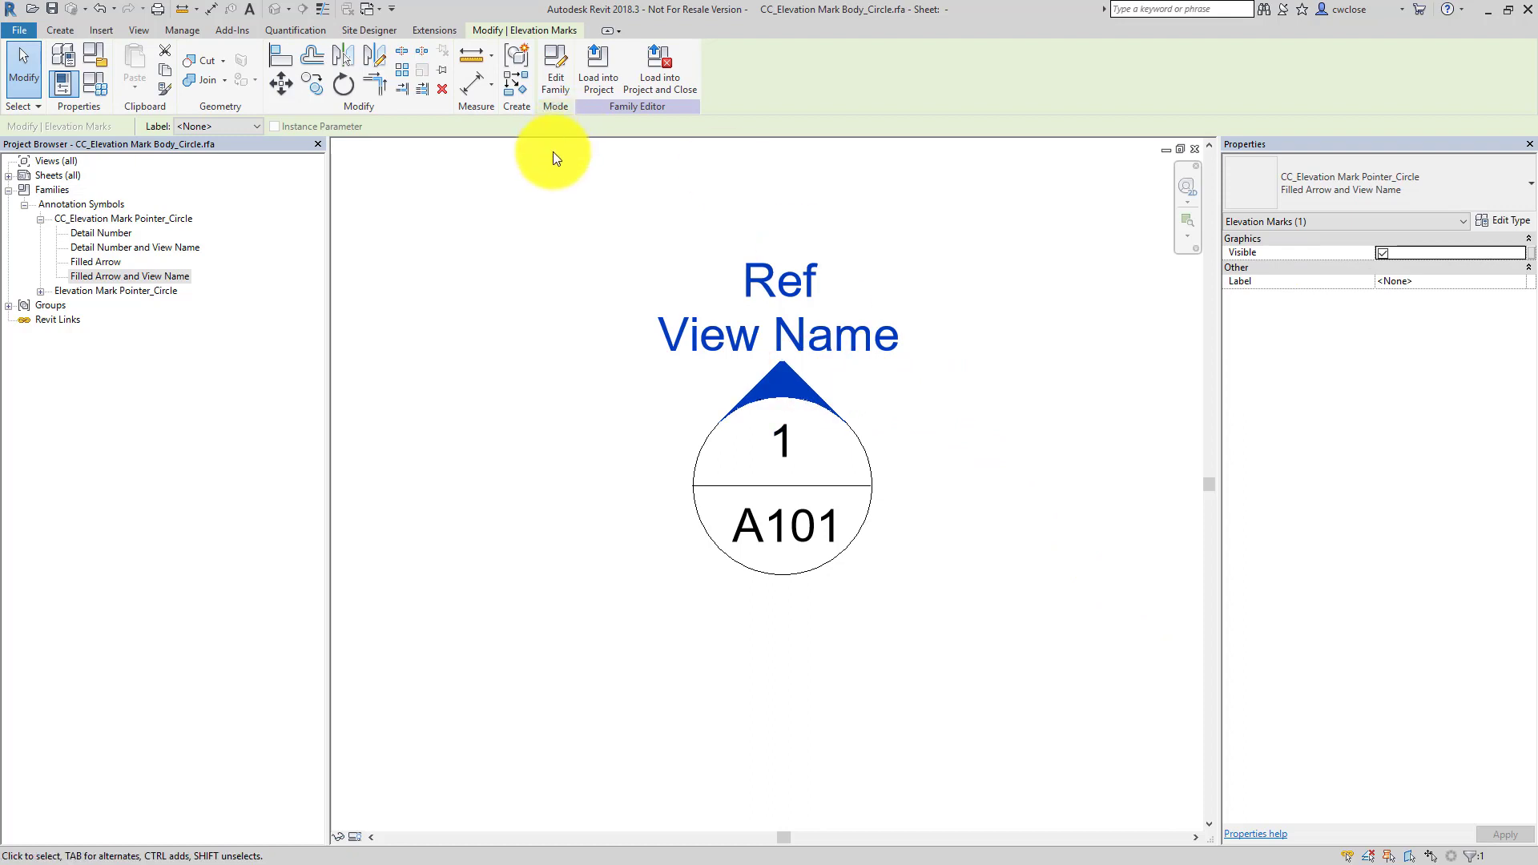
click(163, 69)
click(130, 87)
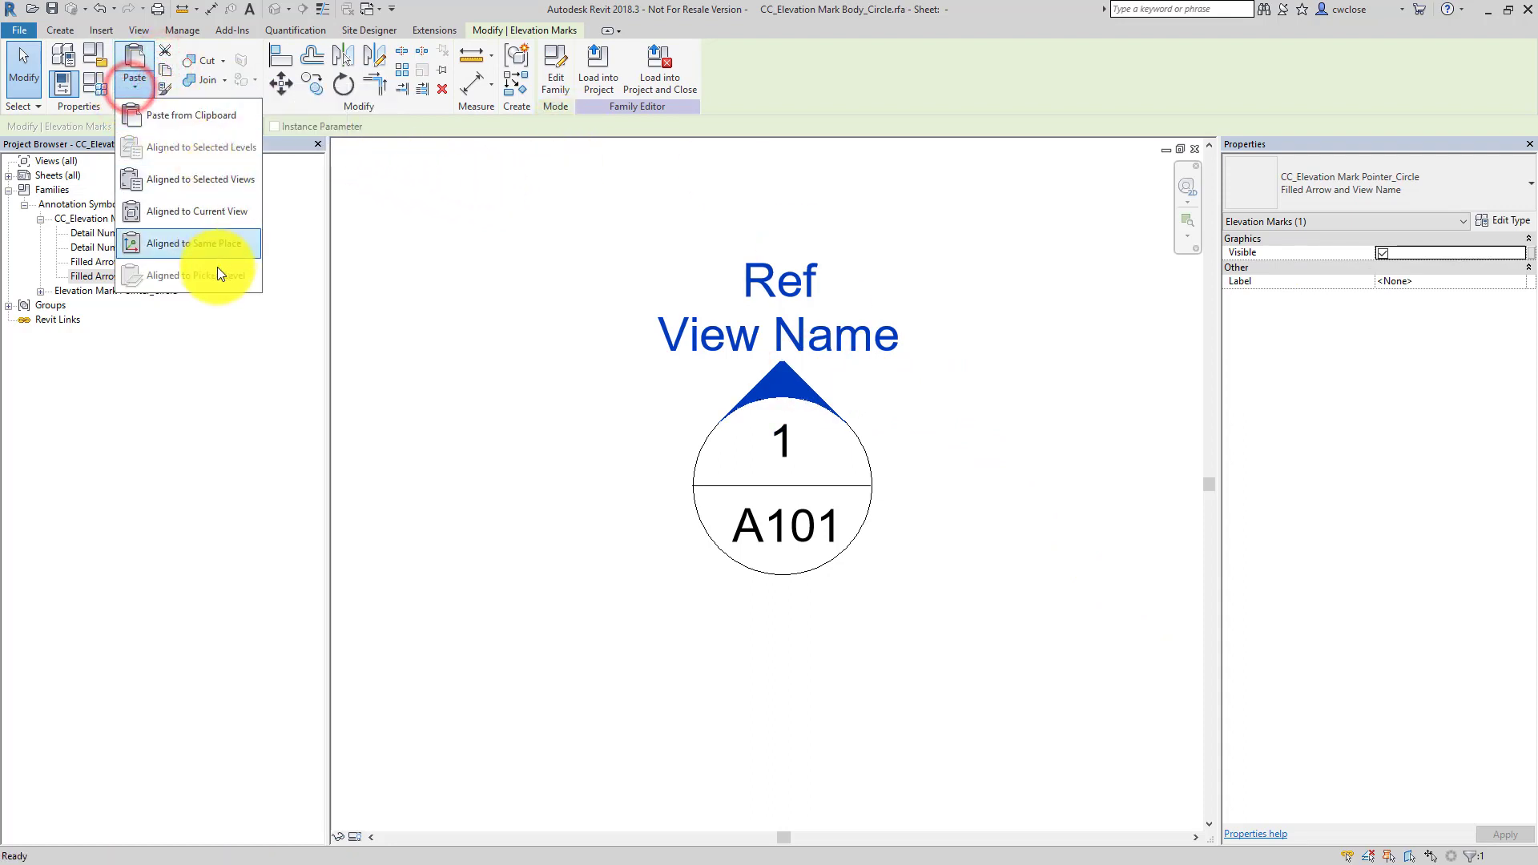
click(212, 244)
click(130, 81)
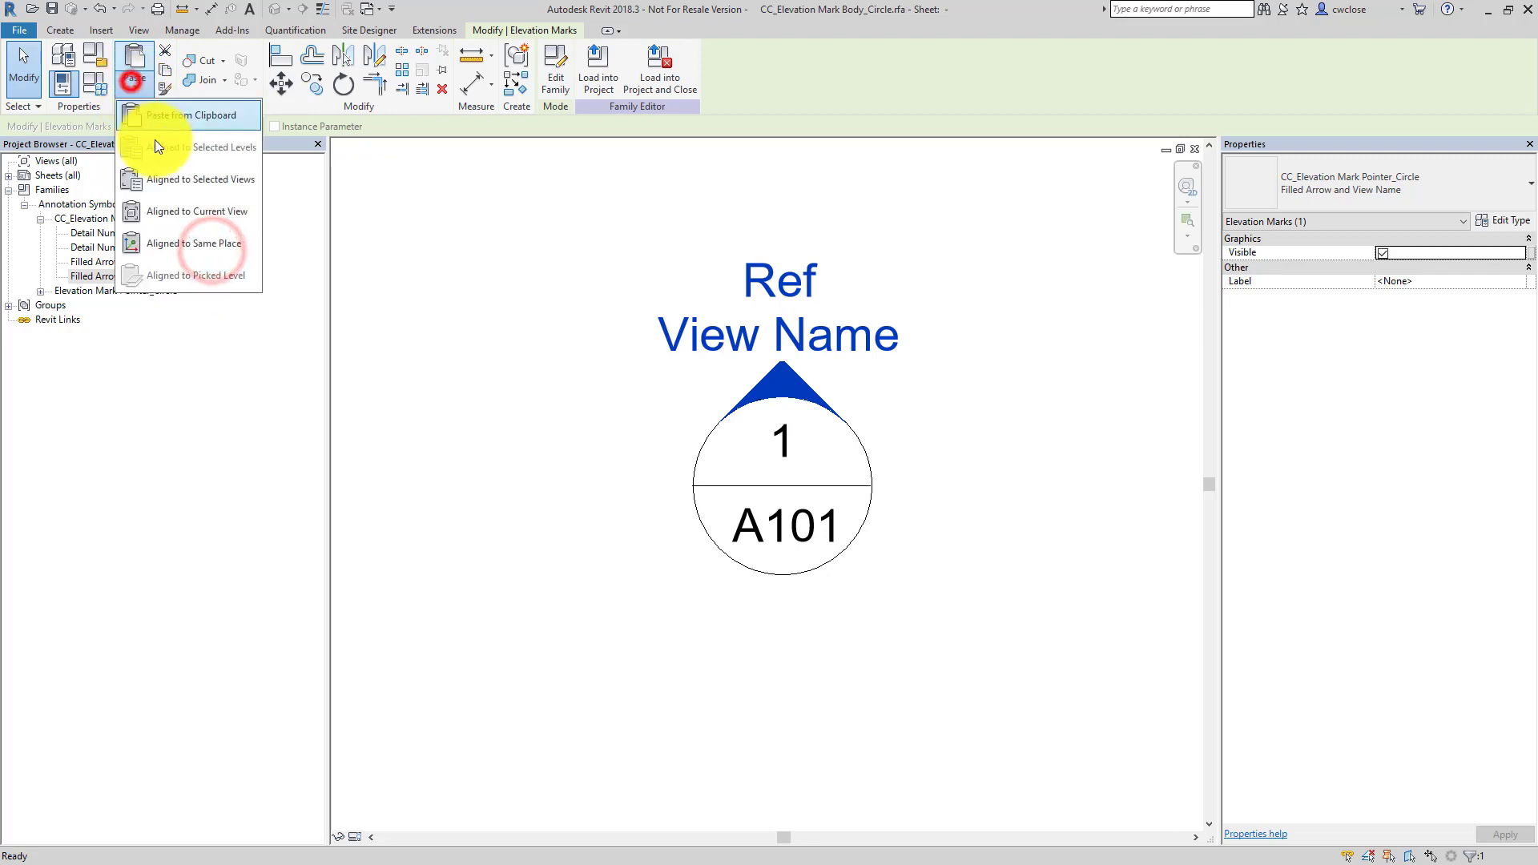
click(182, 243)
click(134, 82)
click(181, 243)
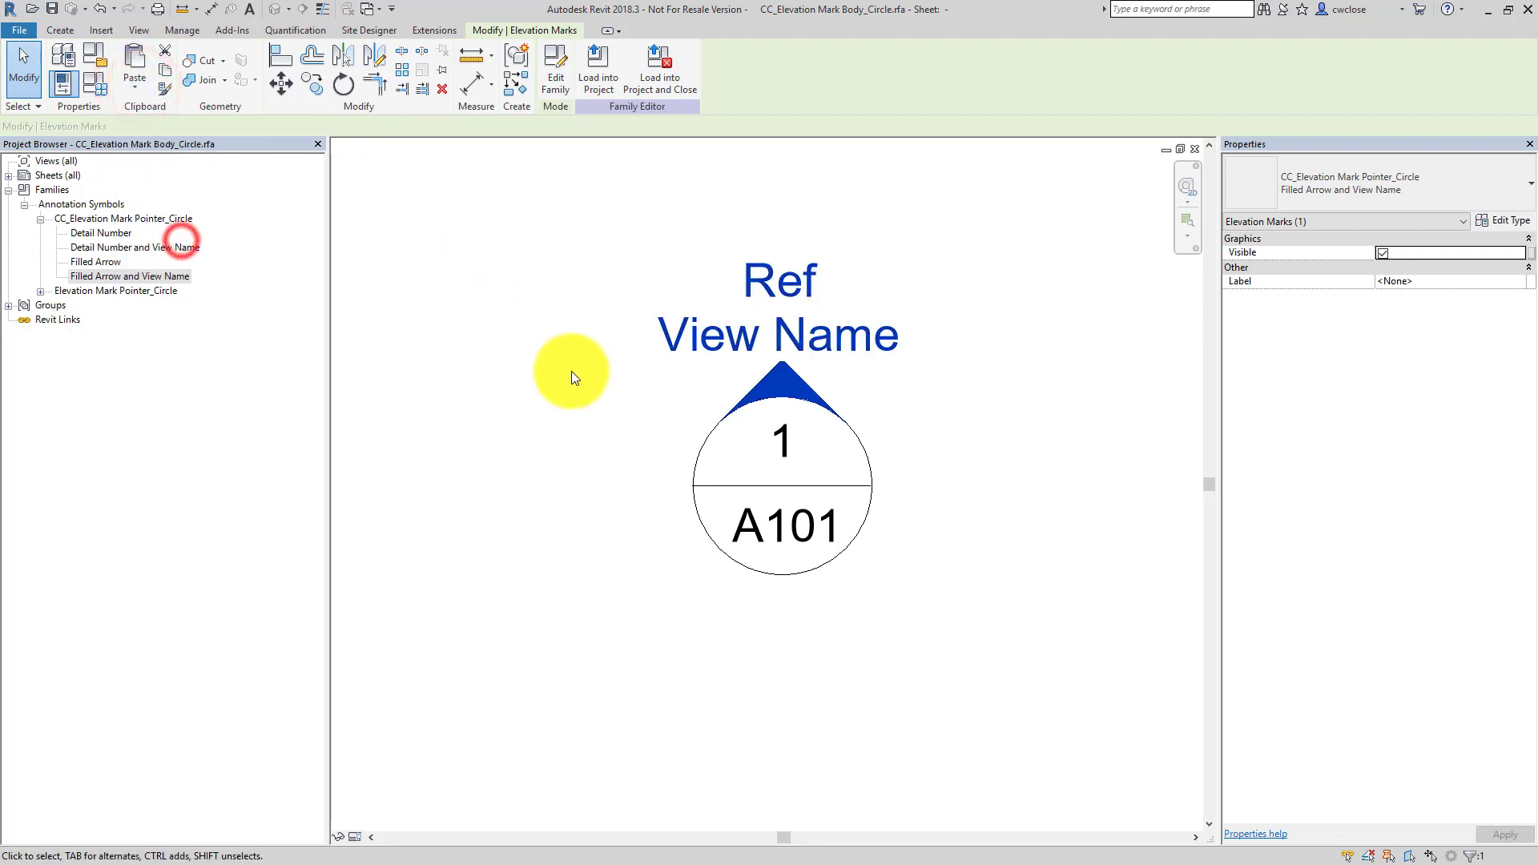
click(983, 430)
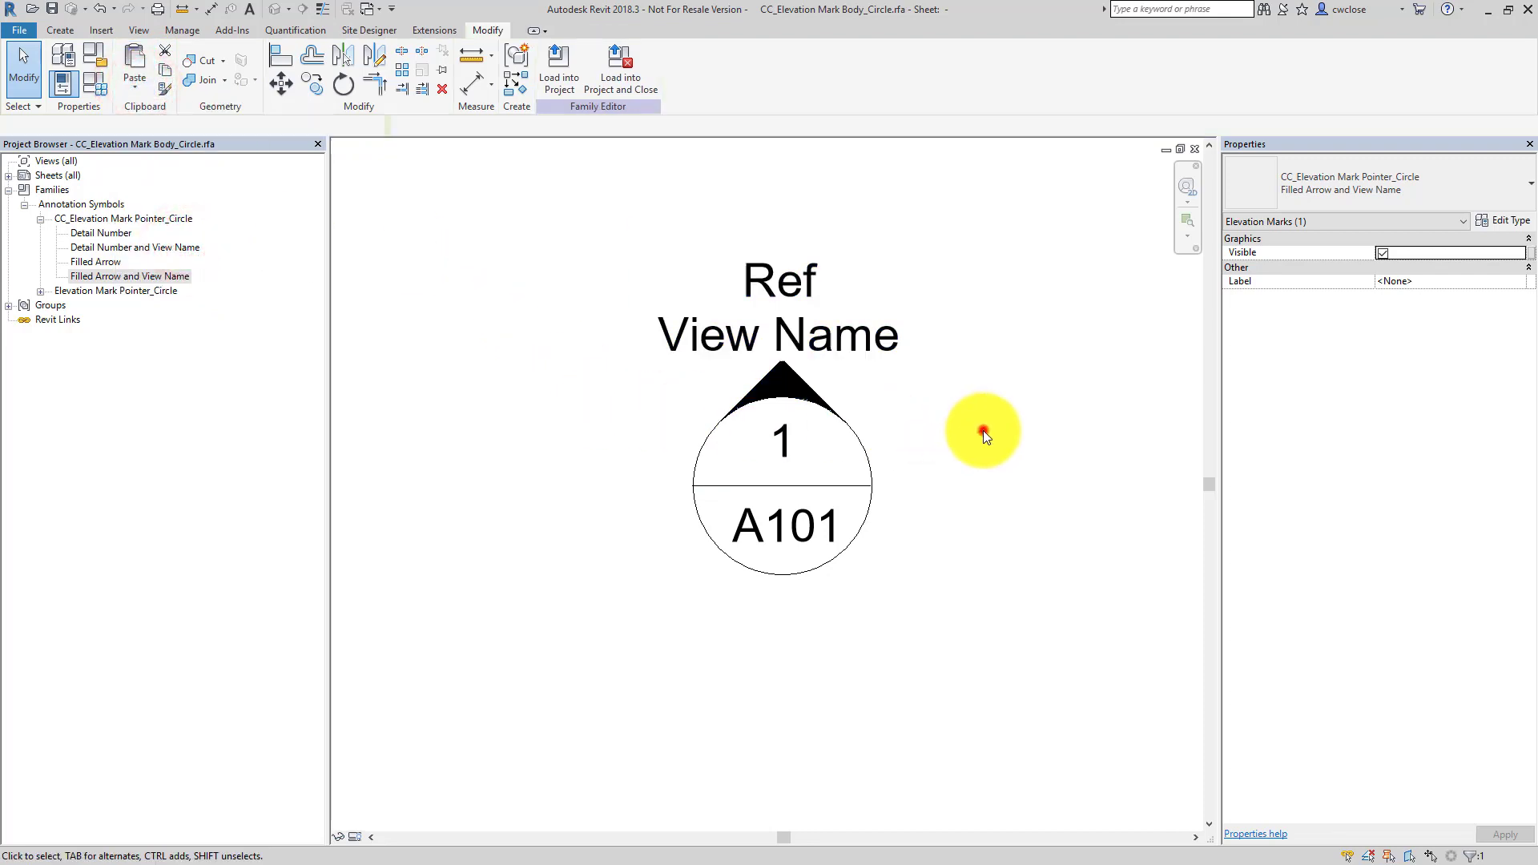
click(788, 379)
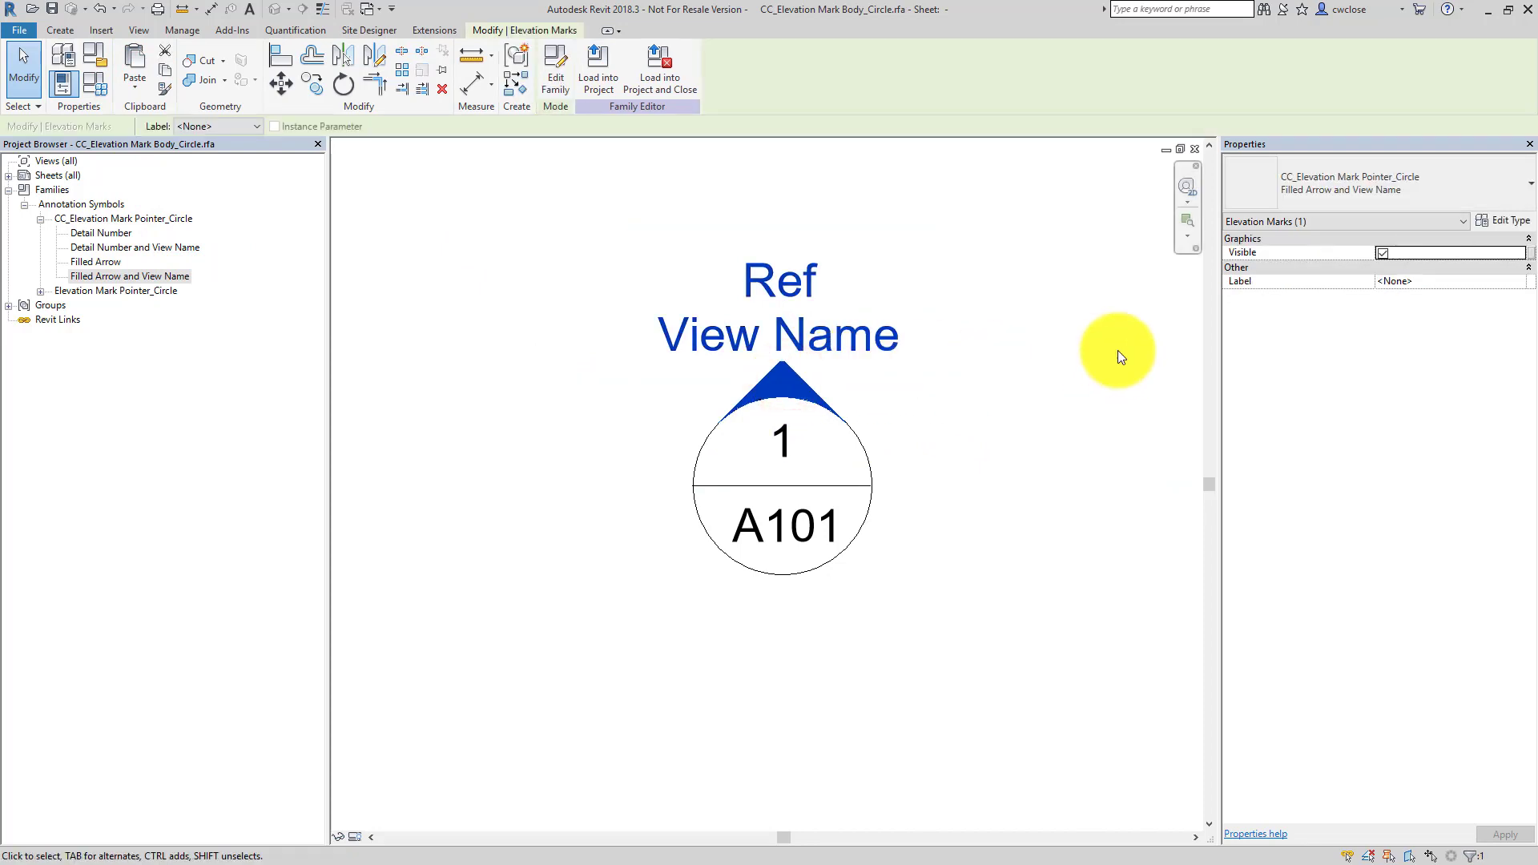
key(space)
click(1032, 383)
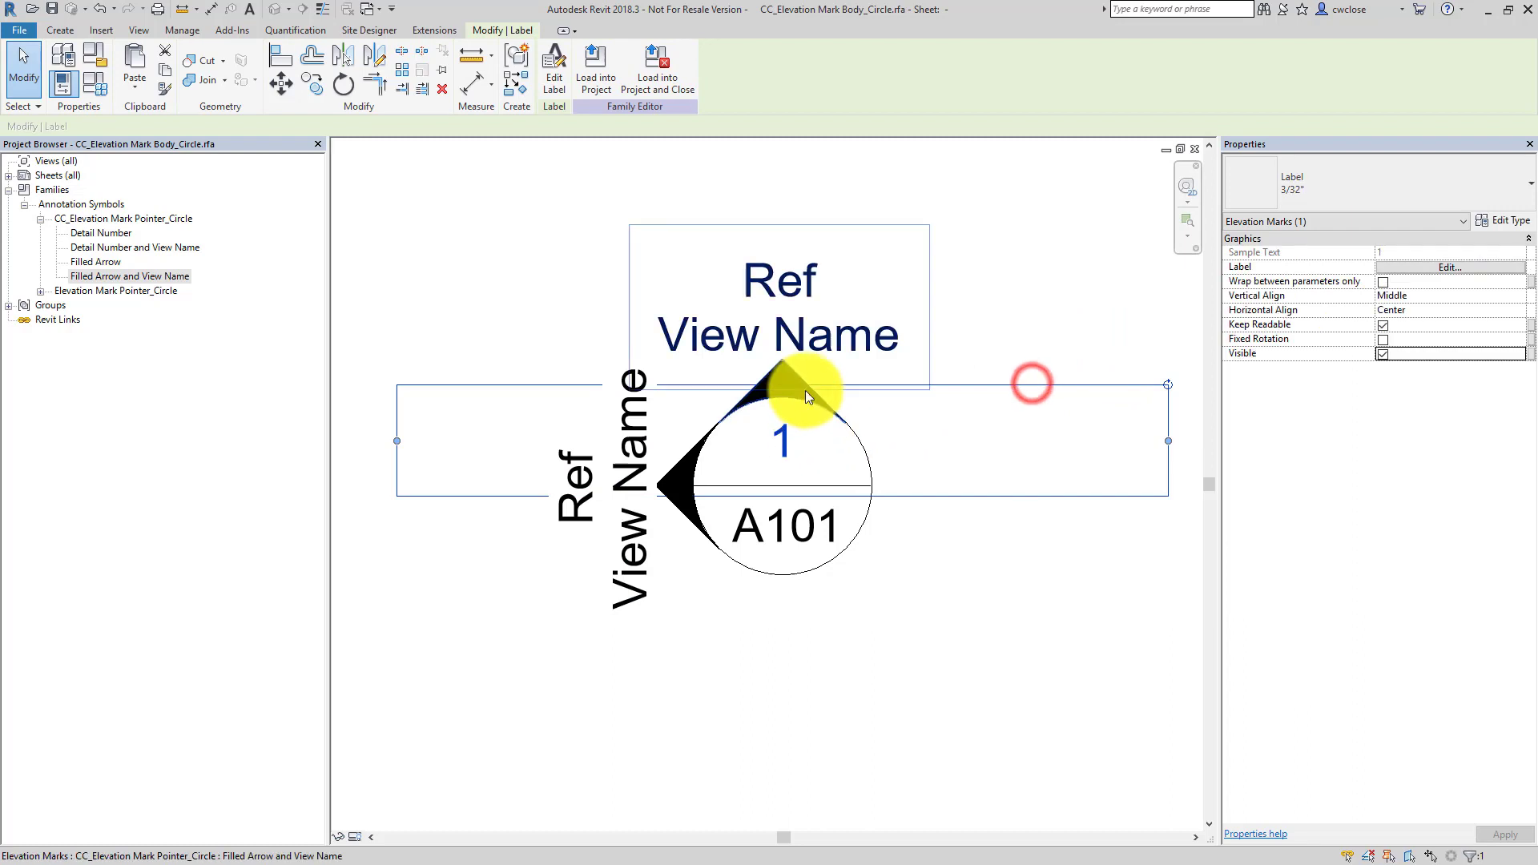
click(790, 374)
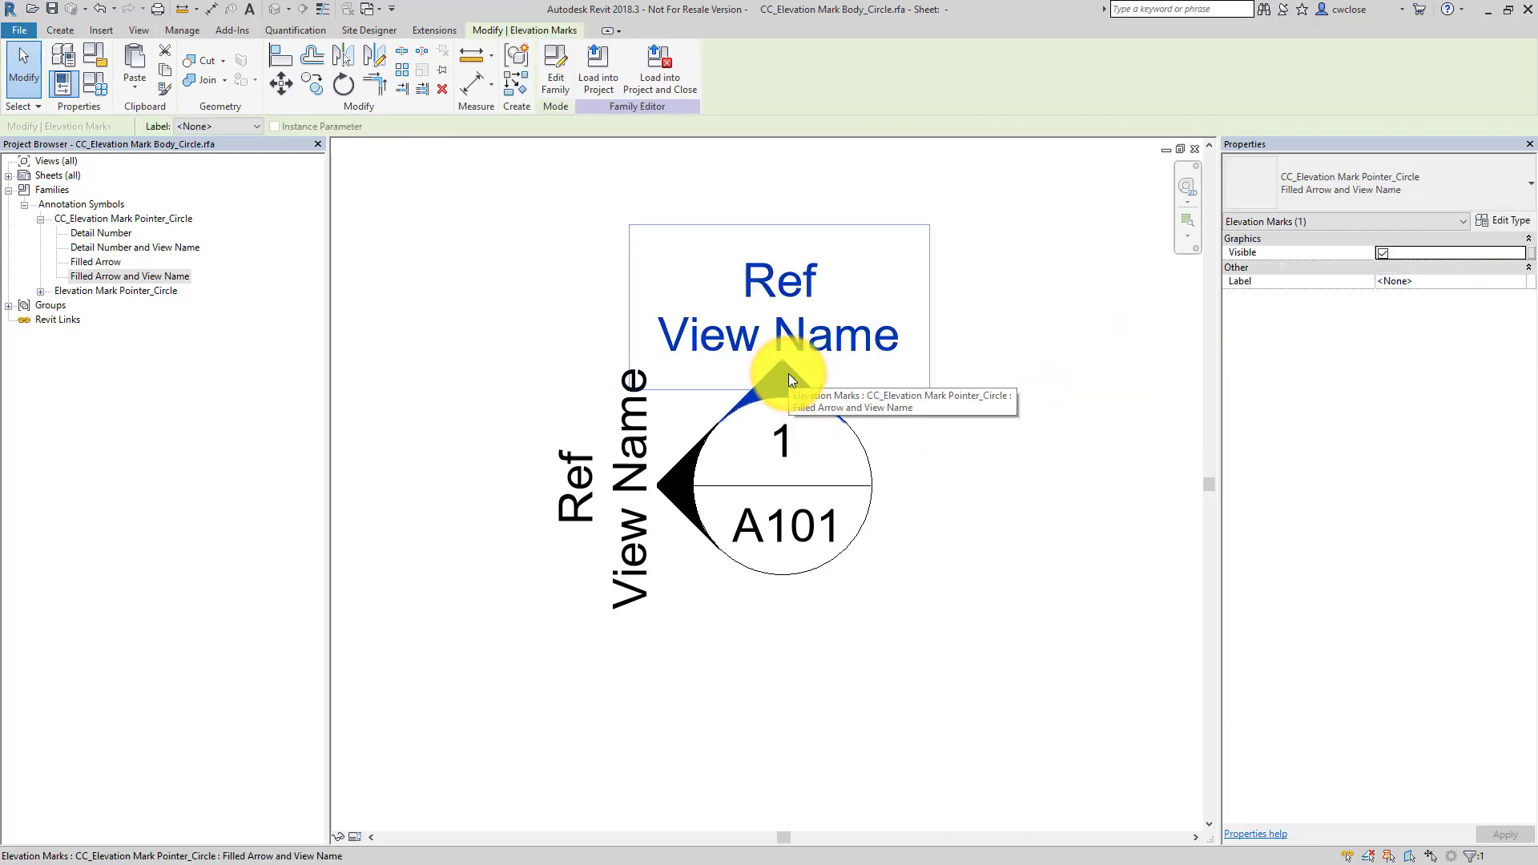
key(space)
key(space)
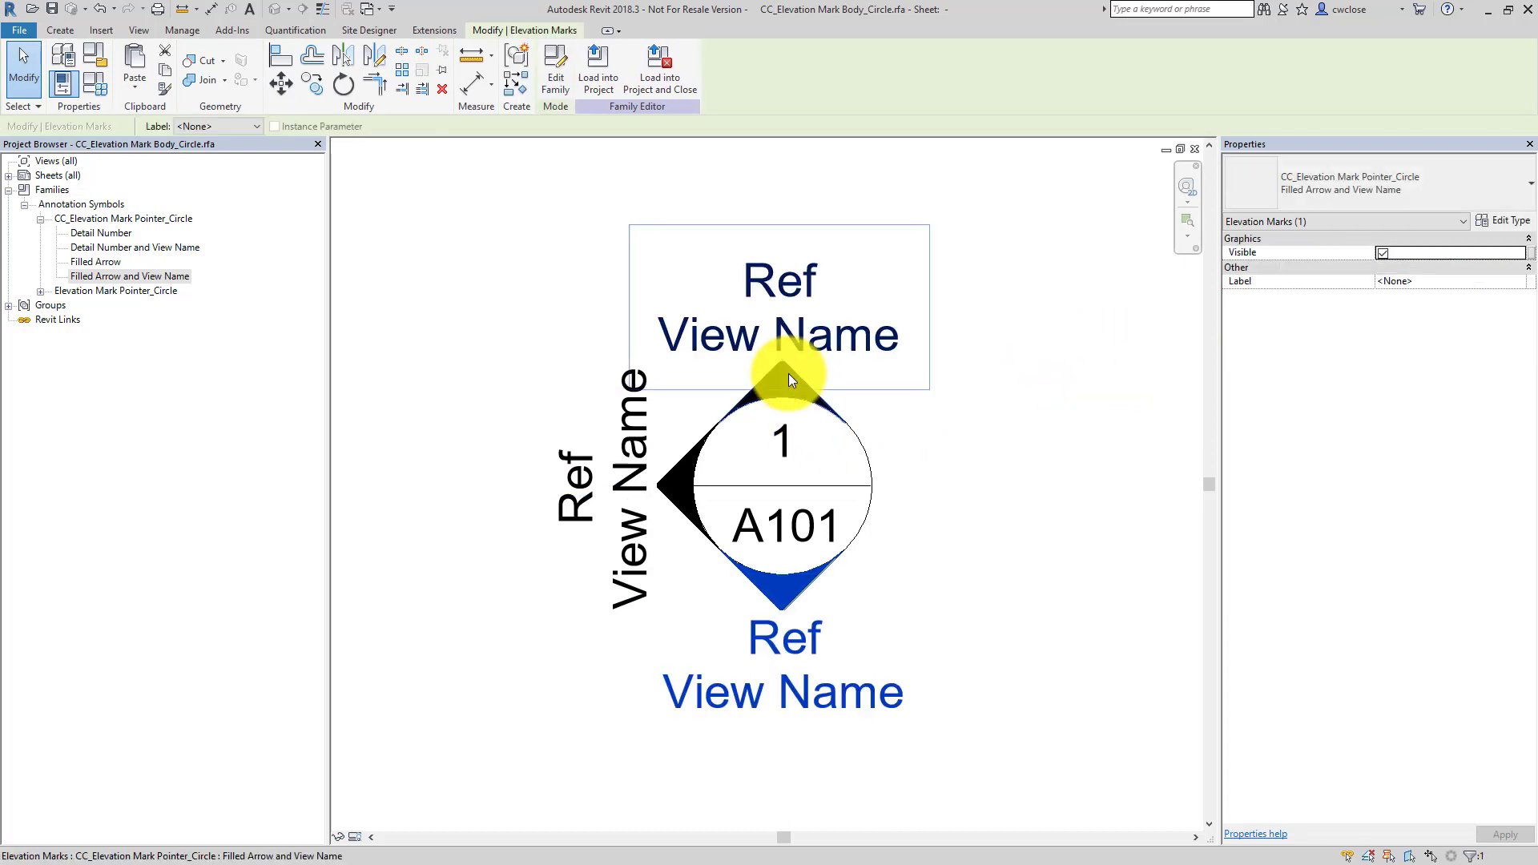
key(Escape)
click(788, 375)
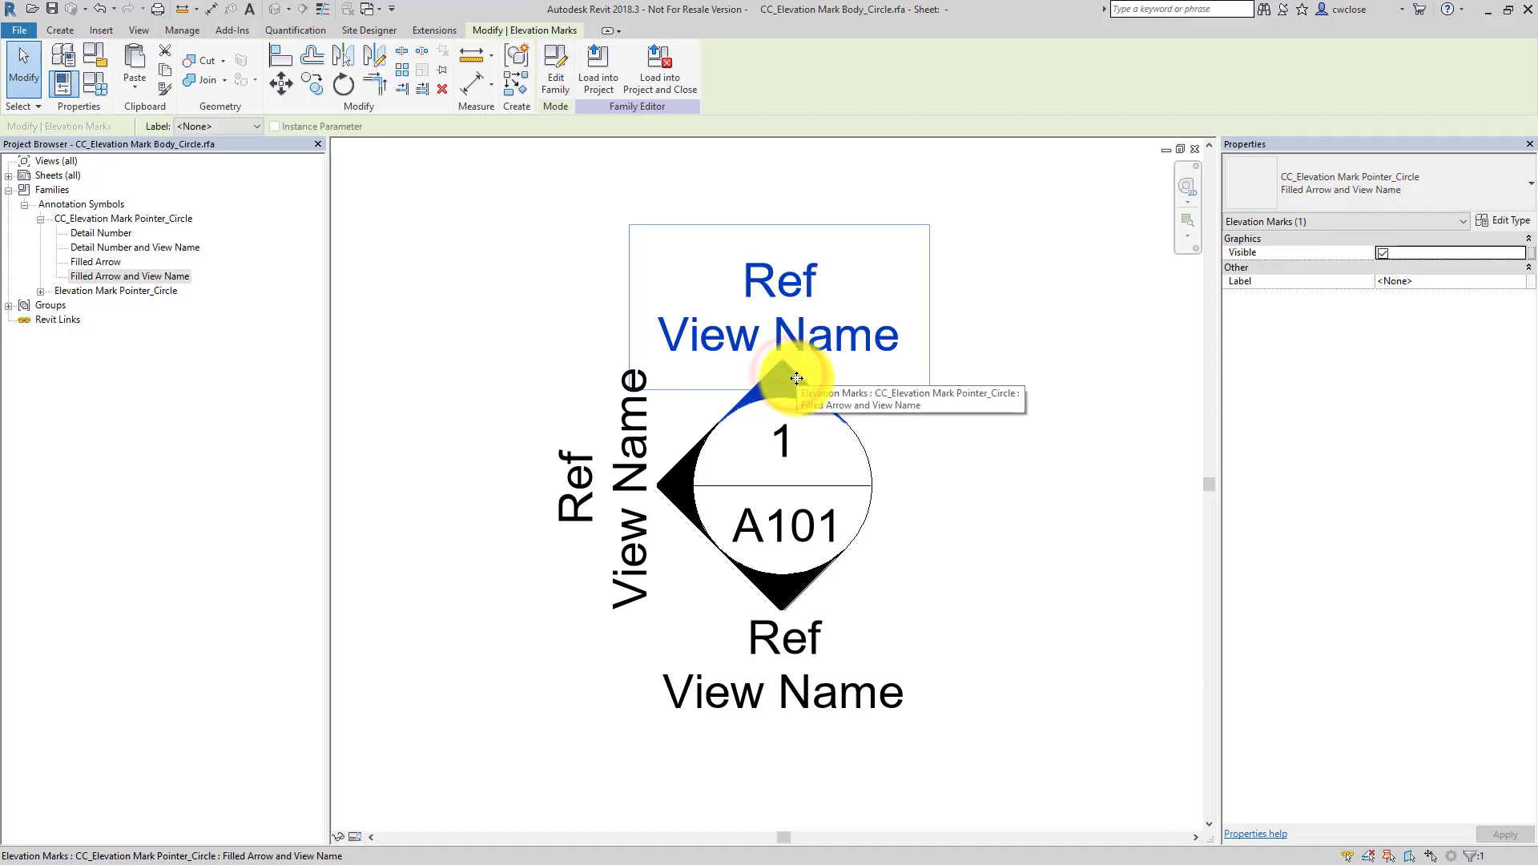
key(Escape)
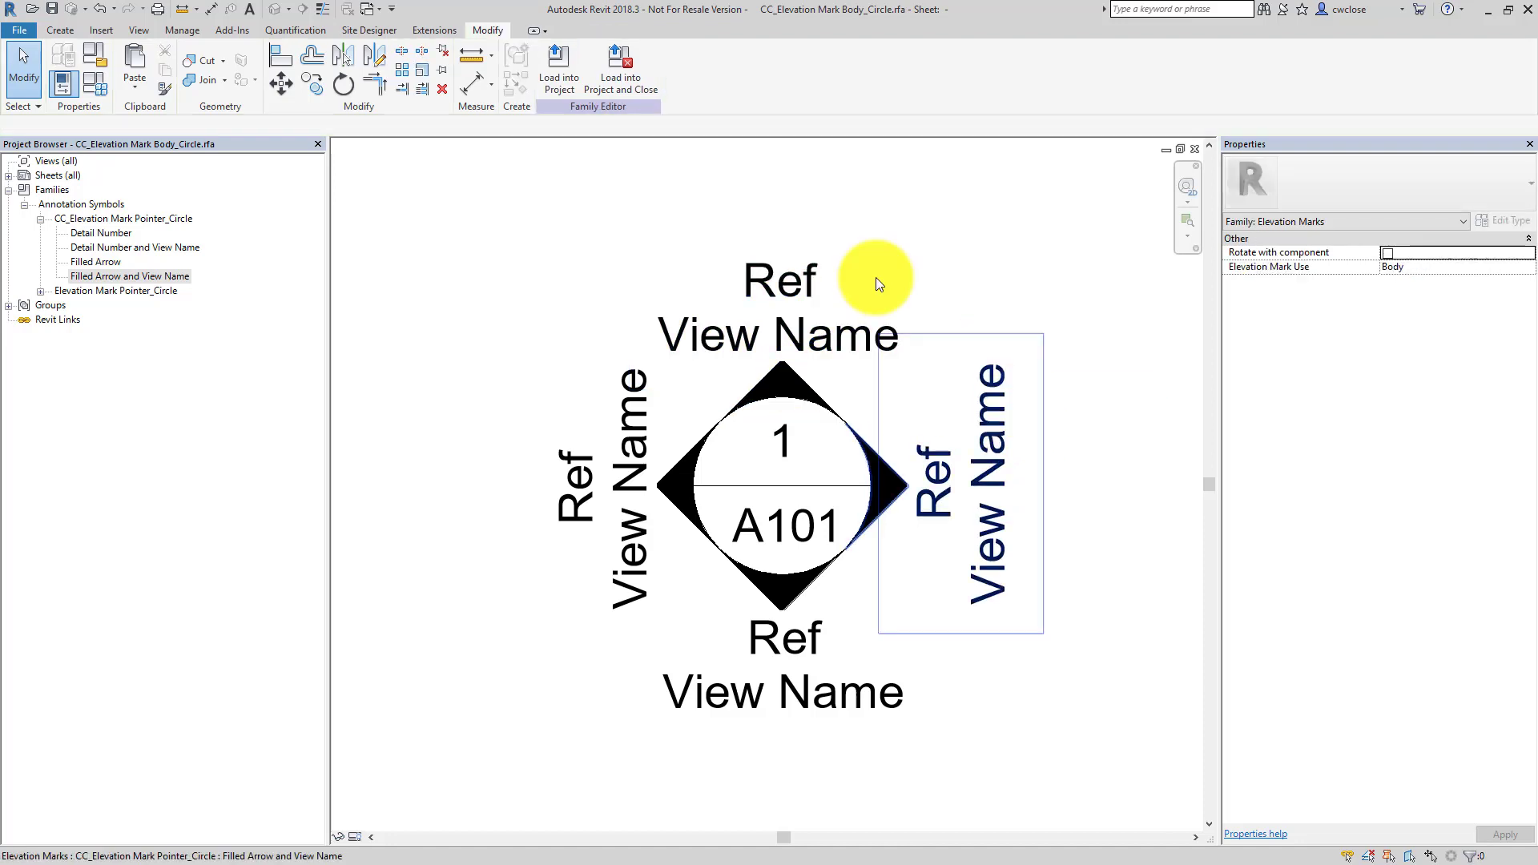
click(801, 374)
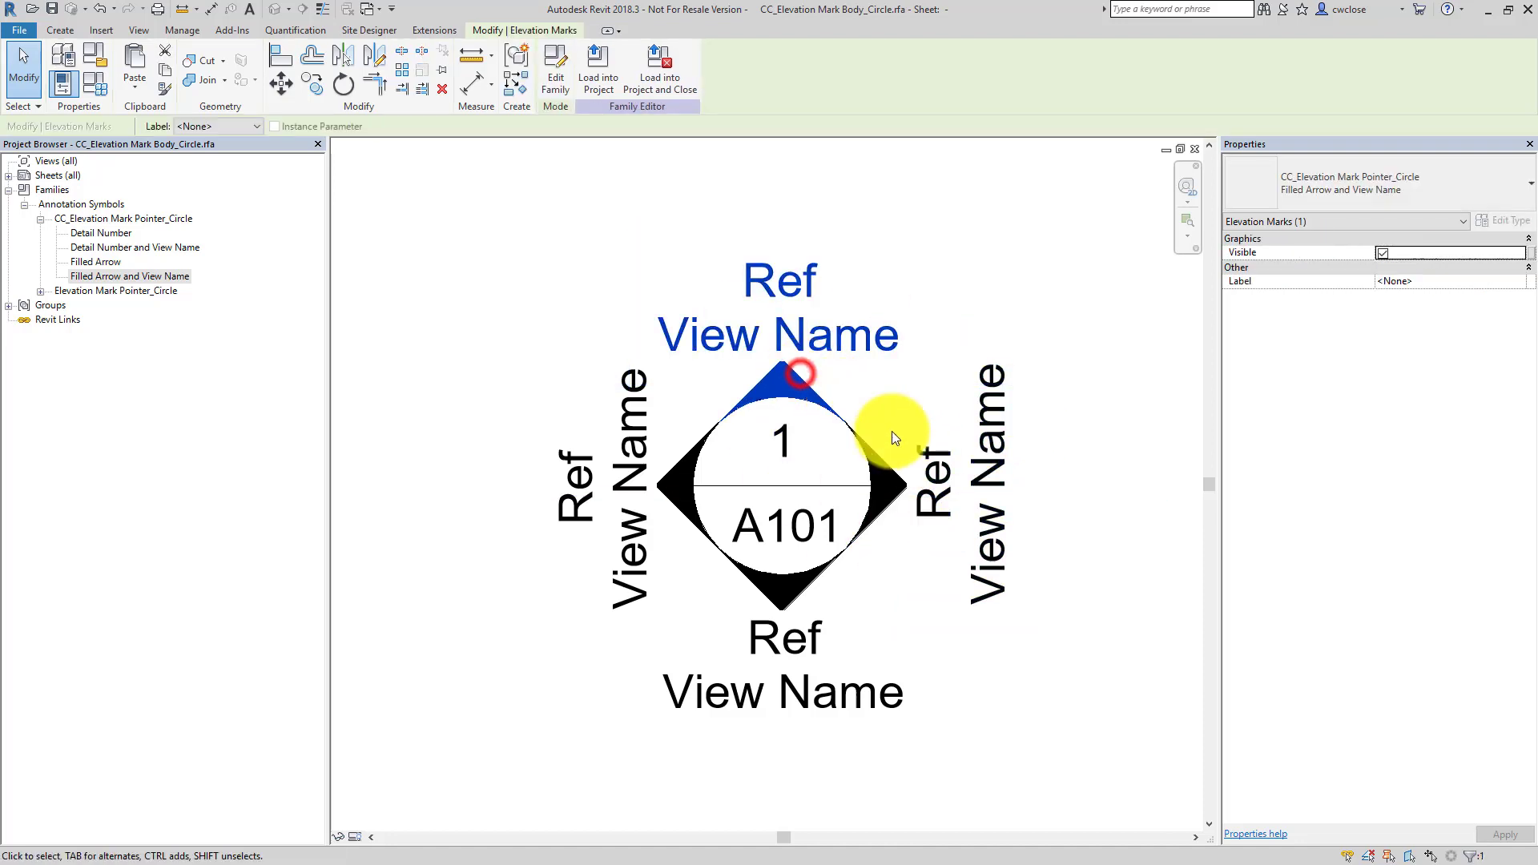
ctrl+click(897, 497)
ctrl+click(796, 594)
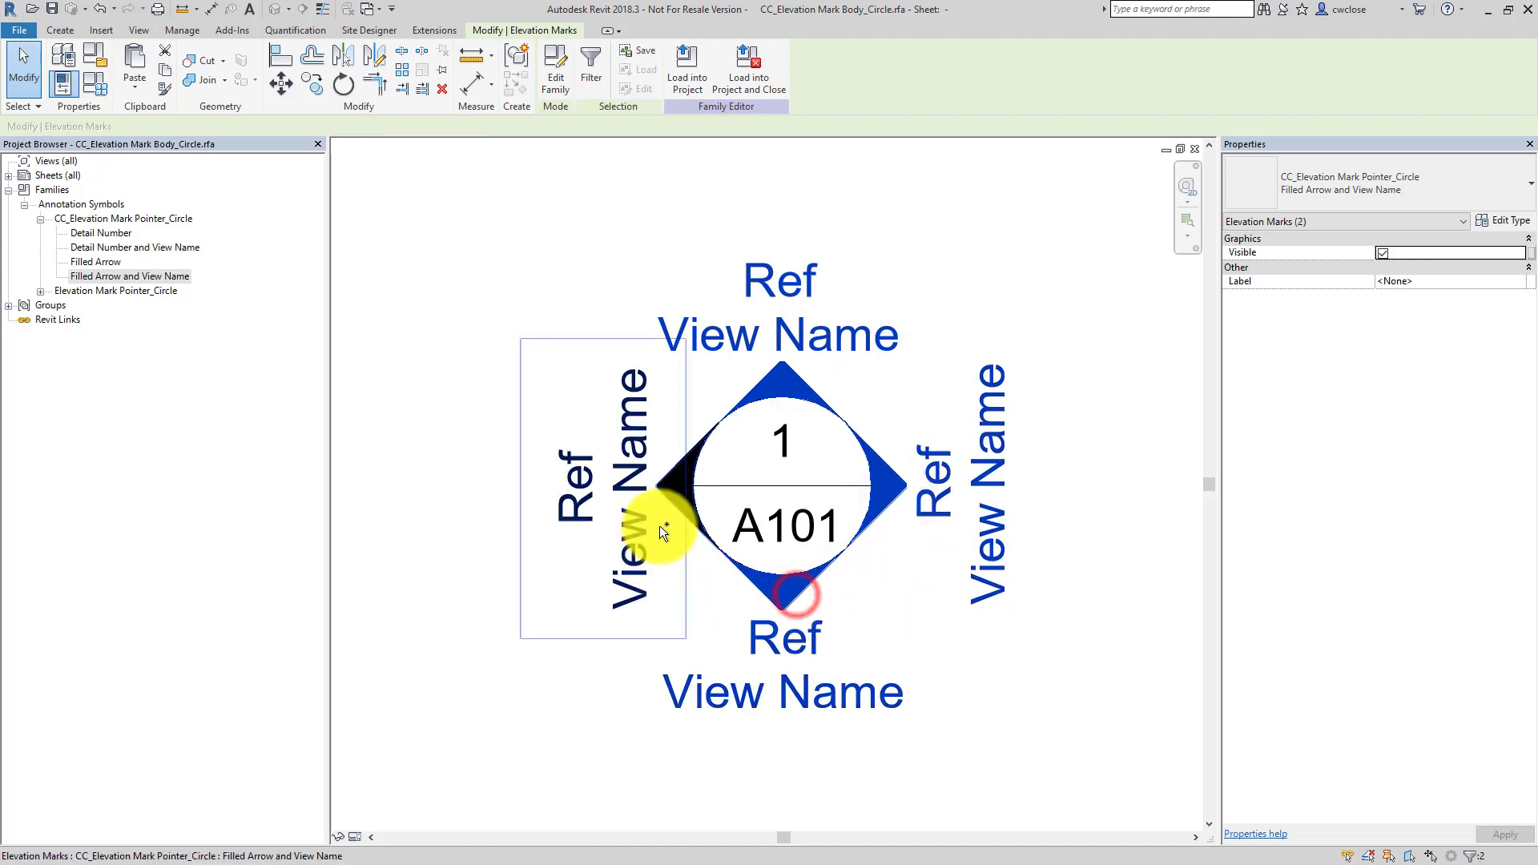
ctrl+click(671, 495)
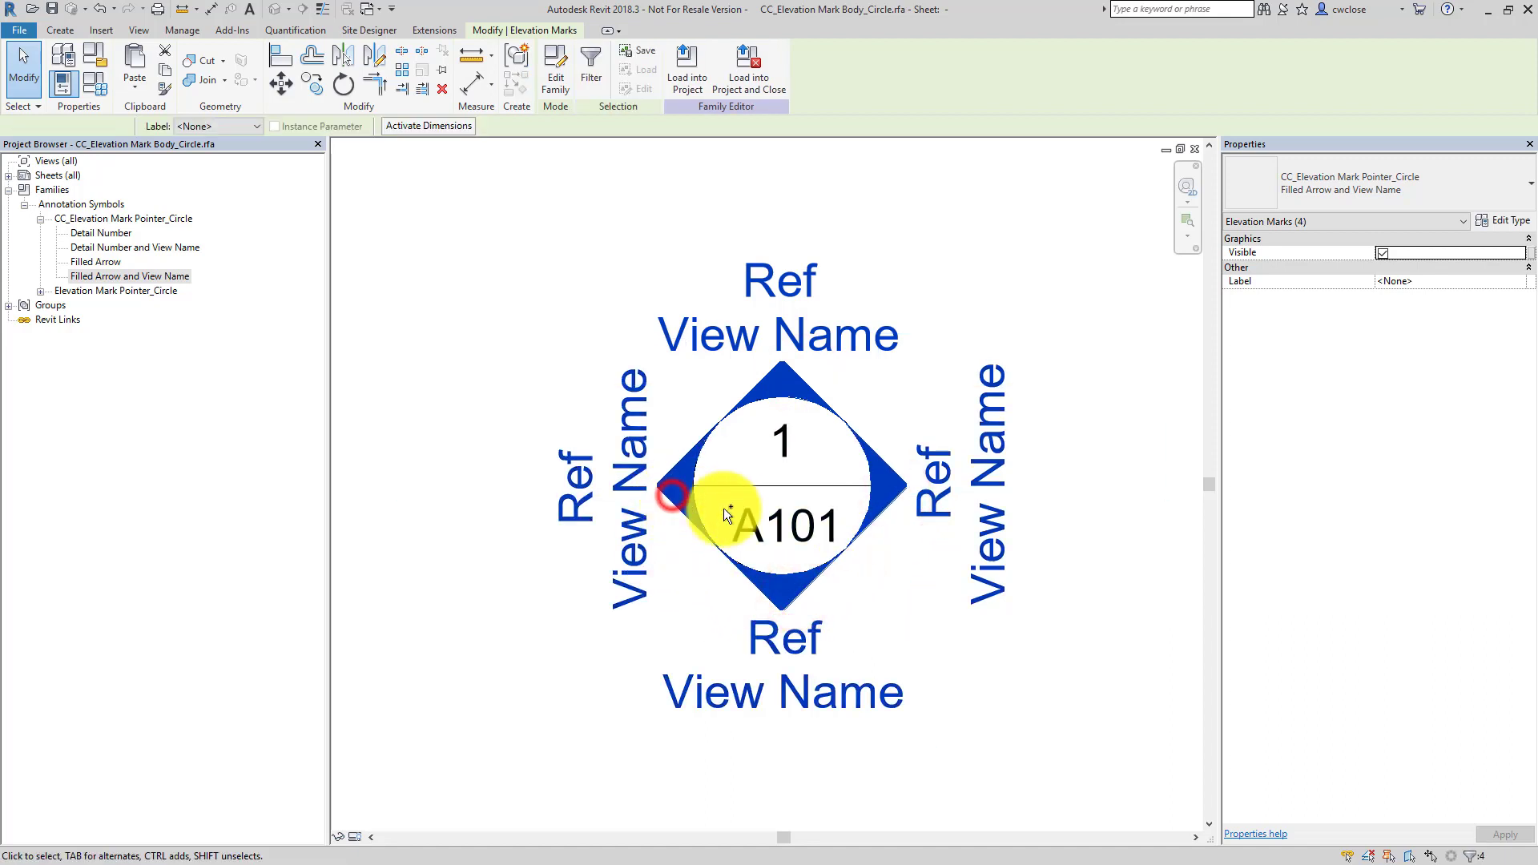
click(442, 87)
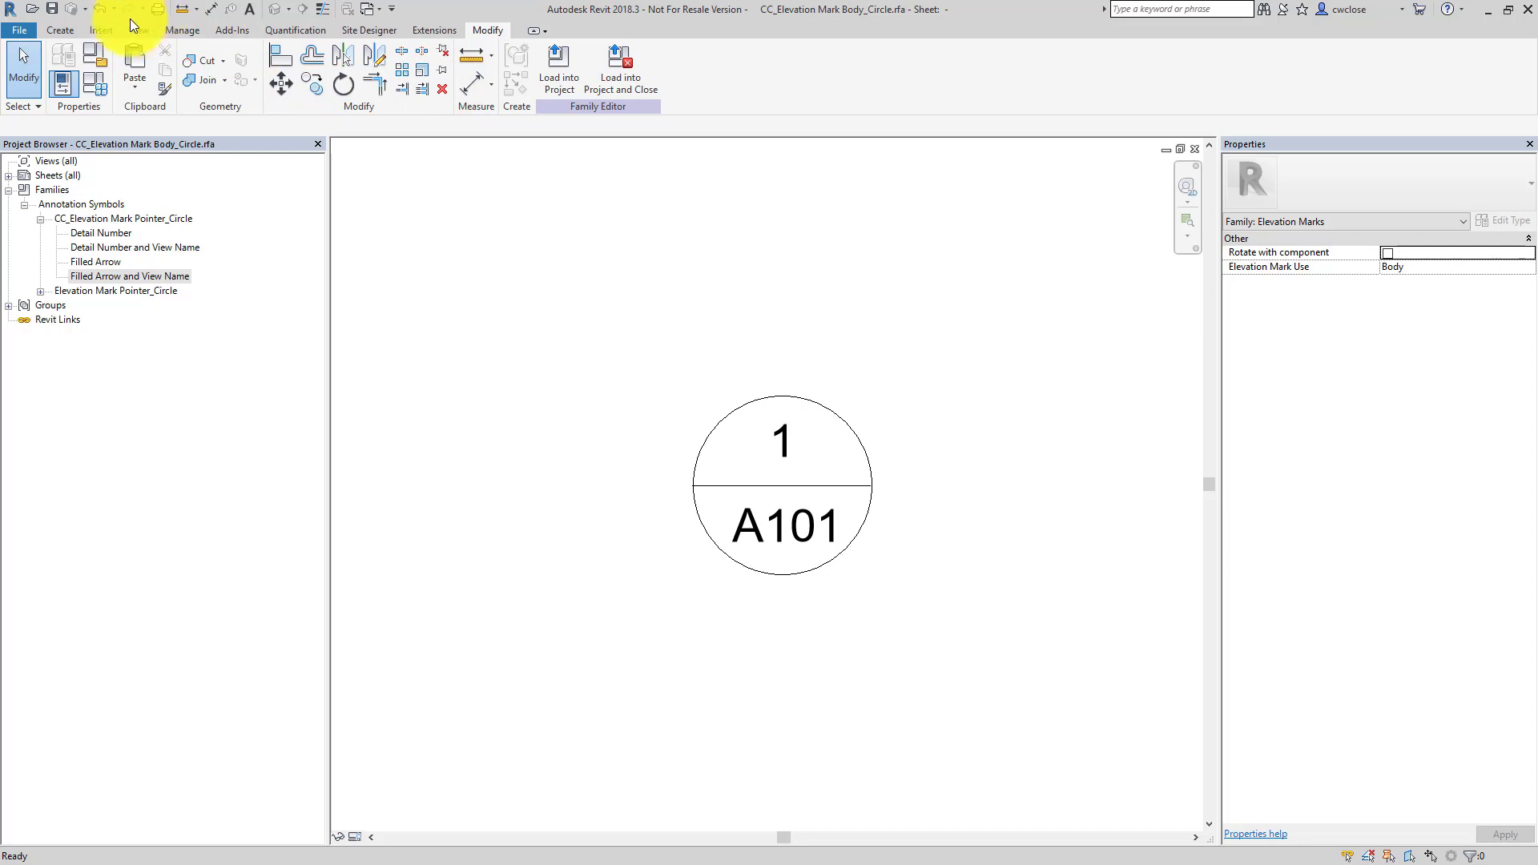
click(100, 8)
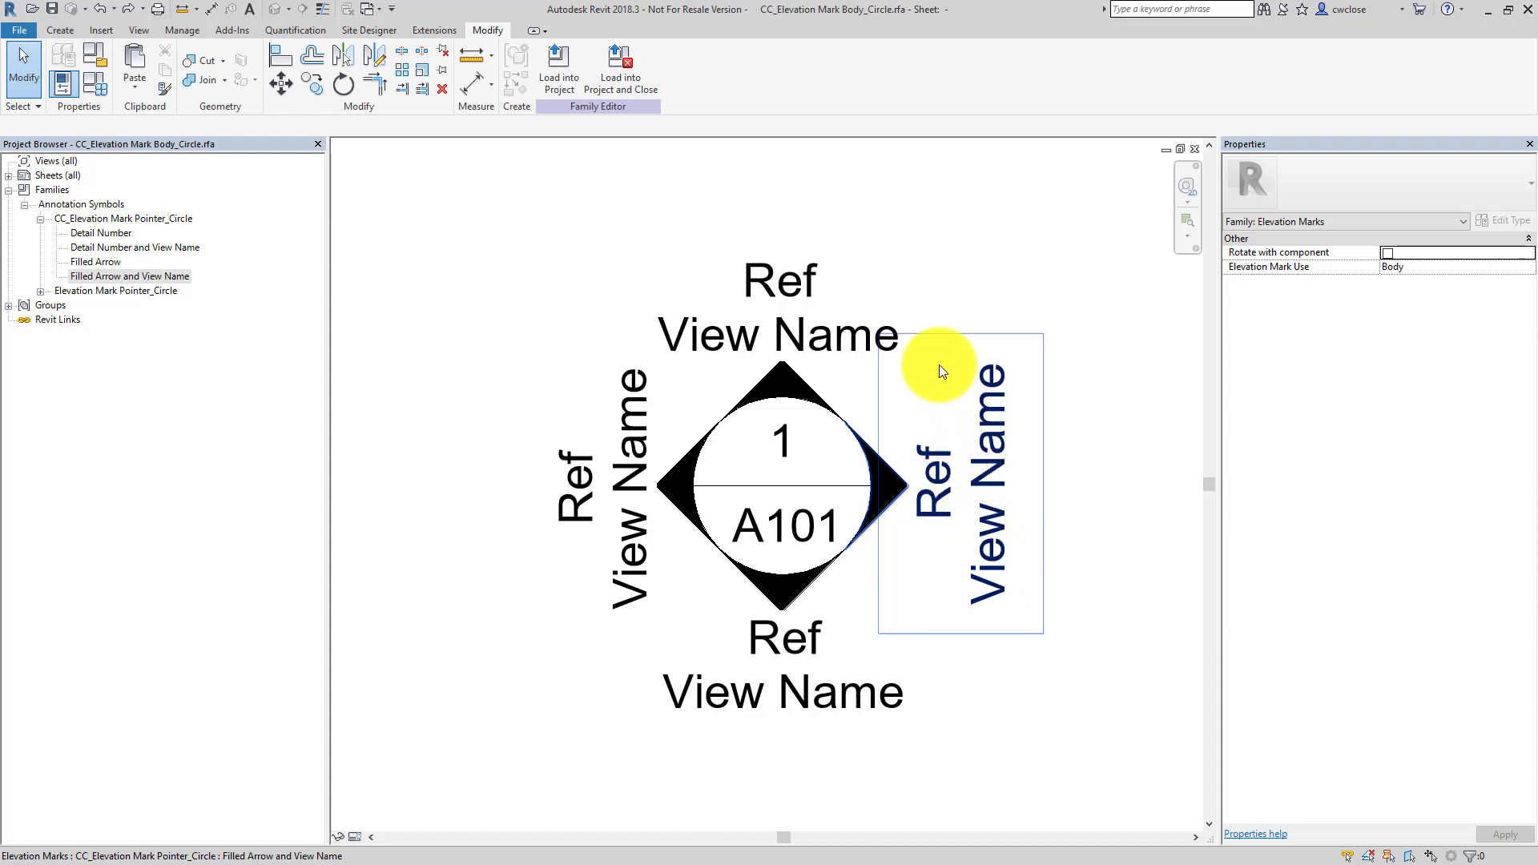
Load CC_Elevation Mark Body_Circle into changing elevation graphics.rvt, overwriting the existing version and parameter values
click(568, 84)
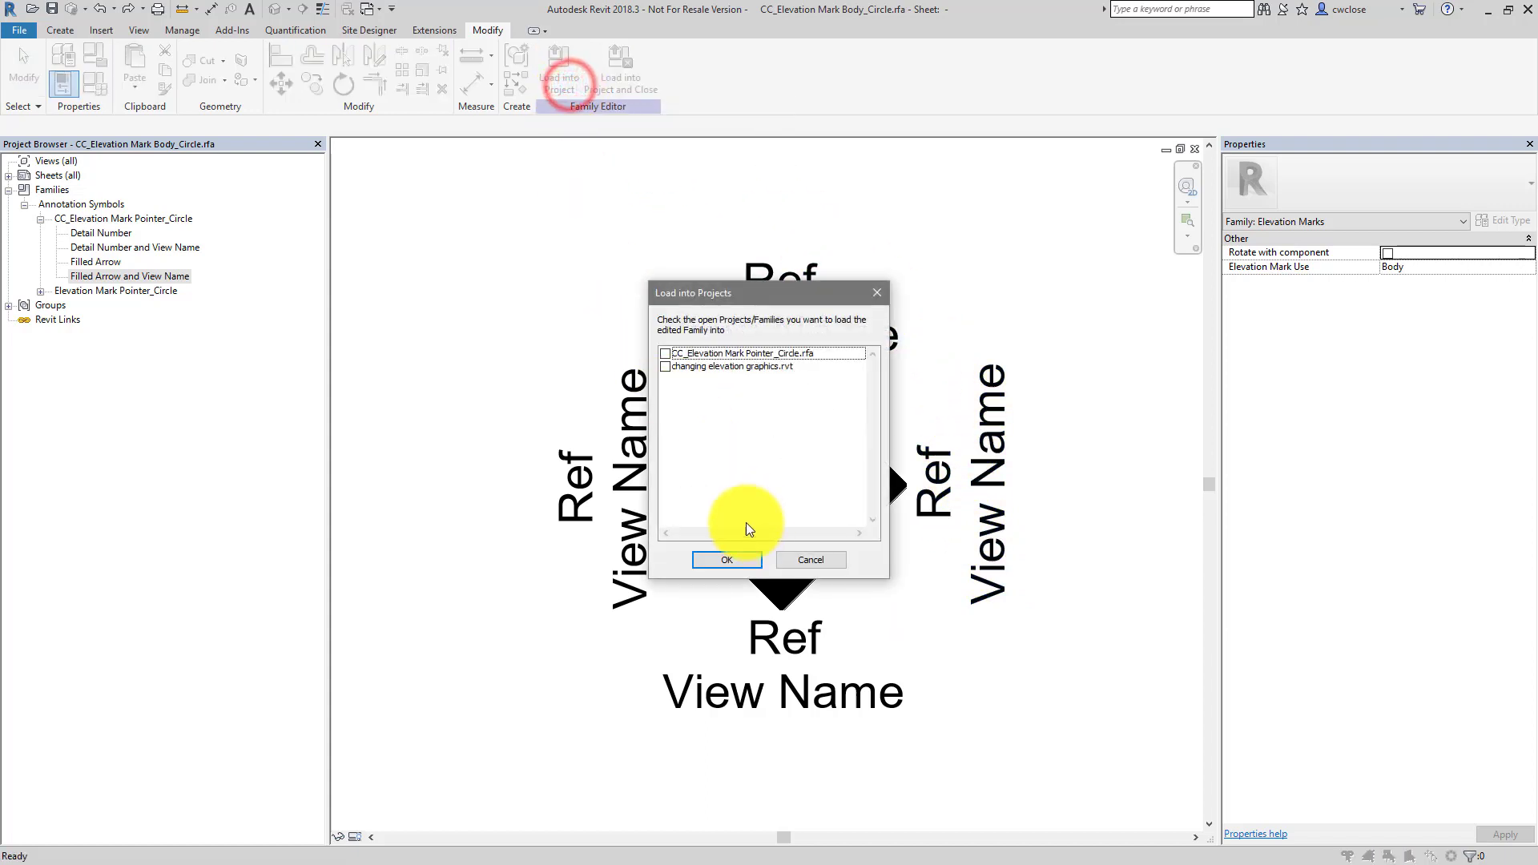
click(666, 367)
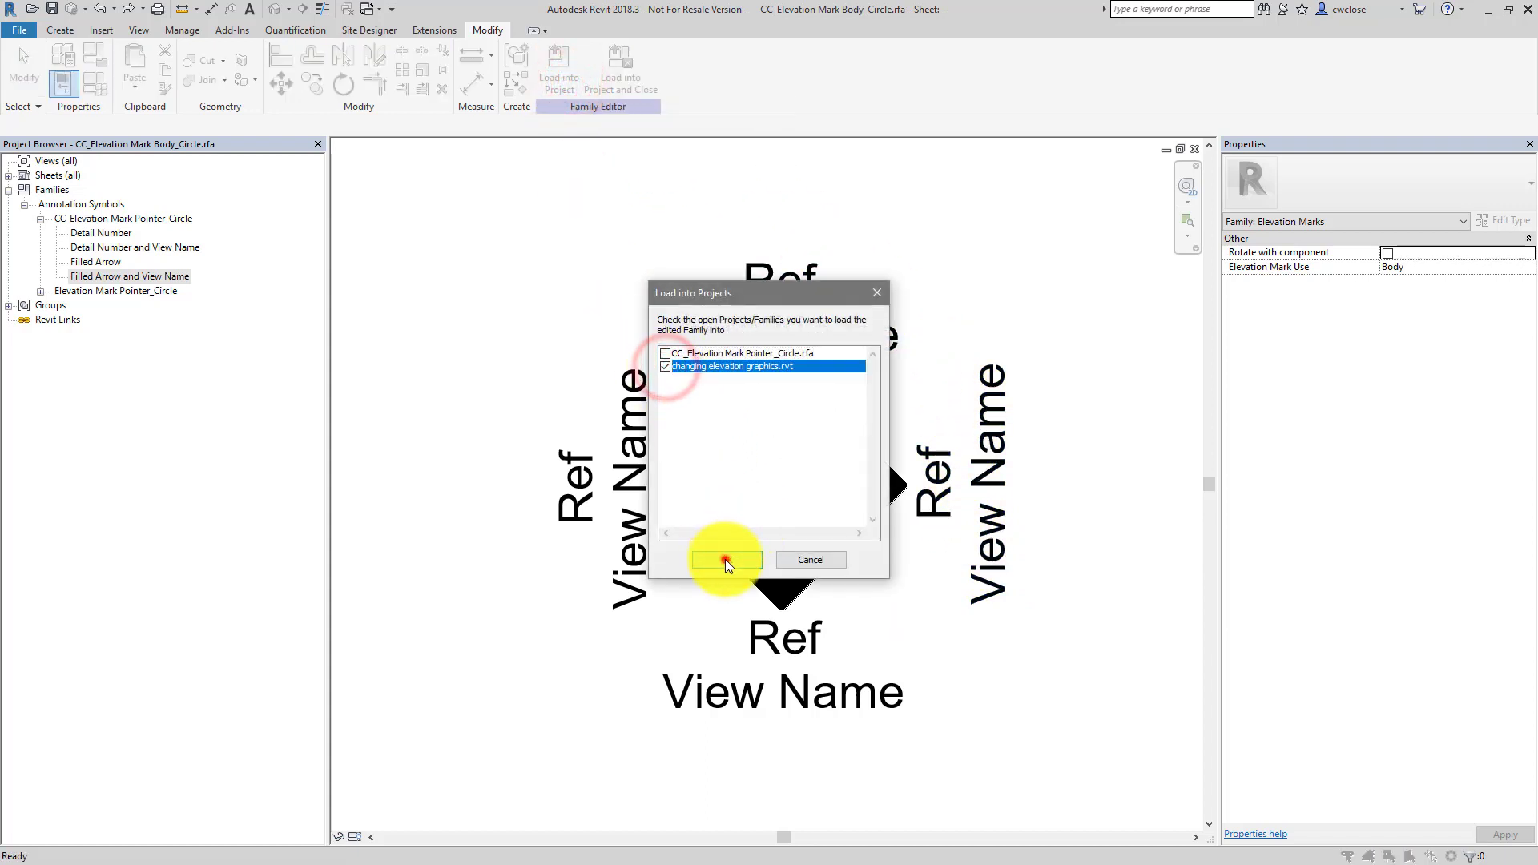
click(725, 559)
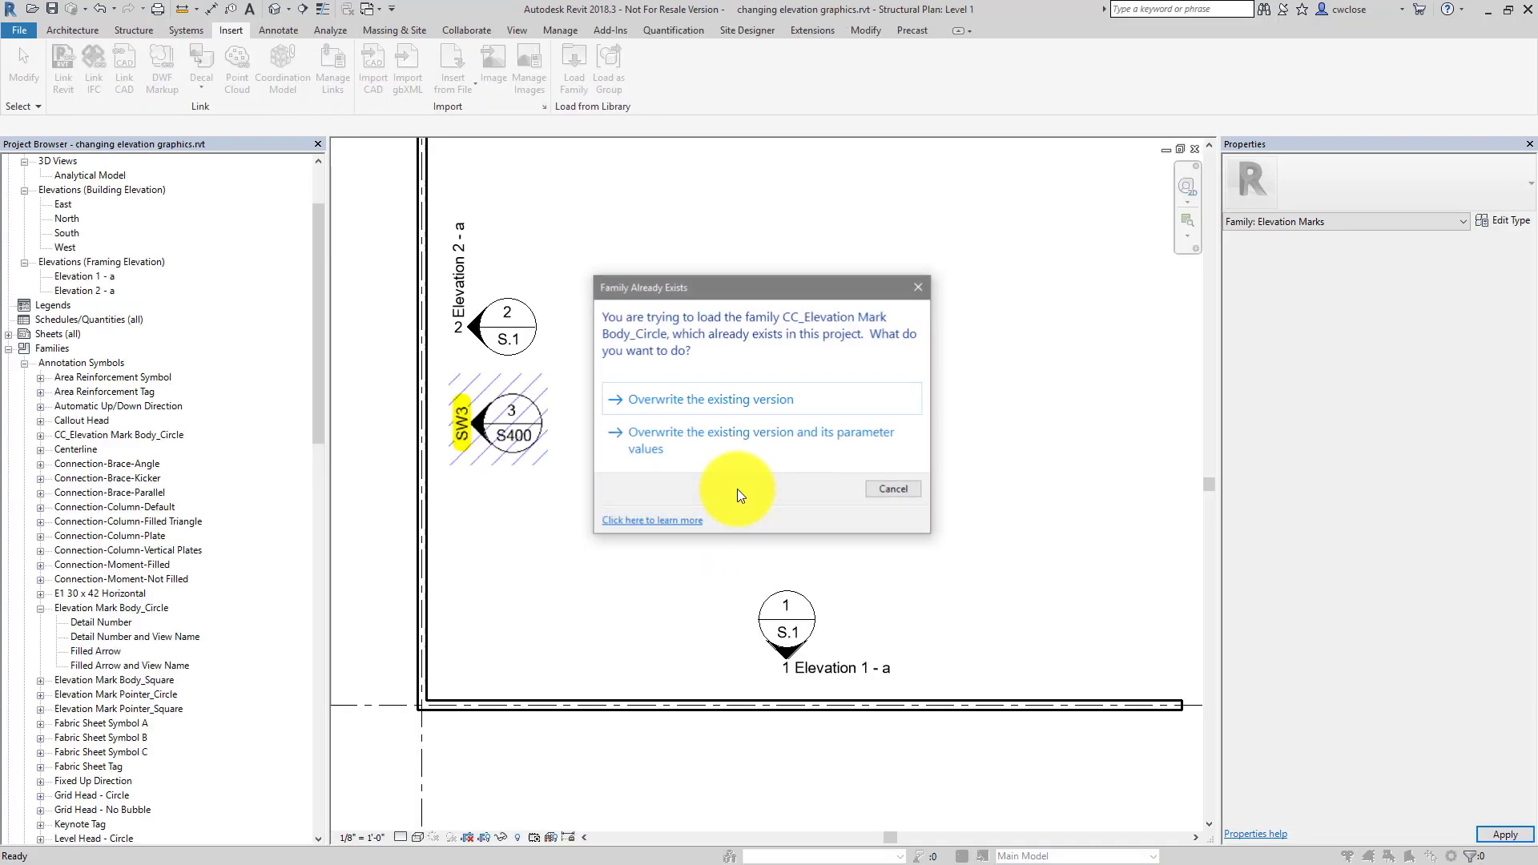
click(734, 443)
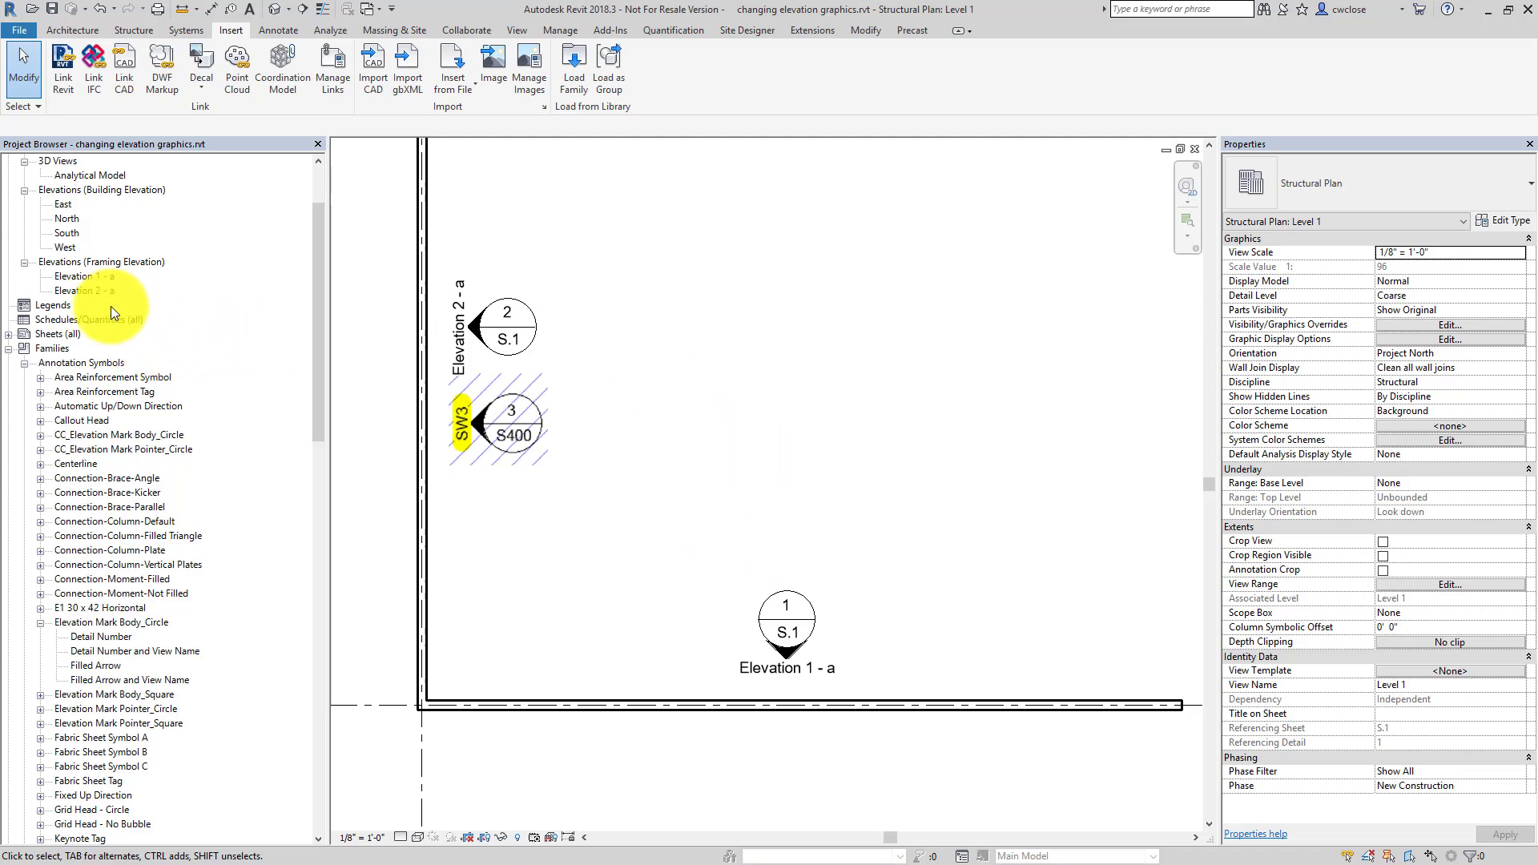
Rename views Elevation 1 - a to SW1 and Elevation 2 - a to SW3
click(88, 276)
right_click(89, 275)
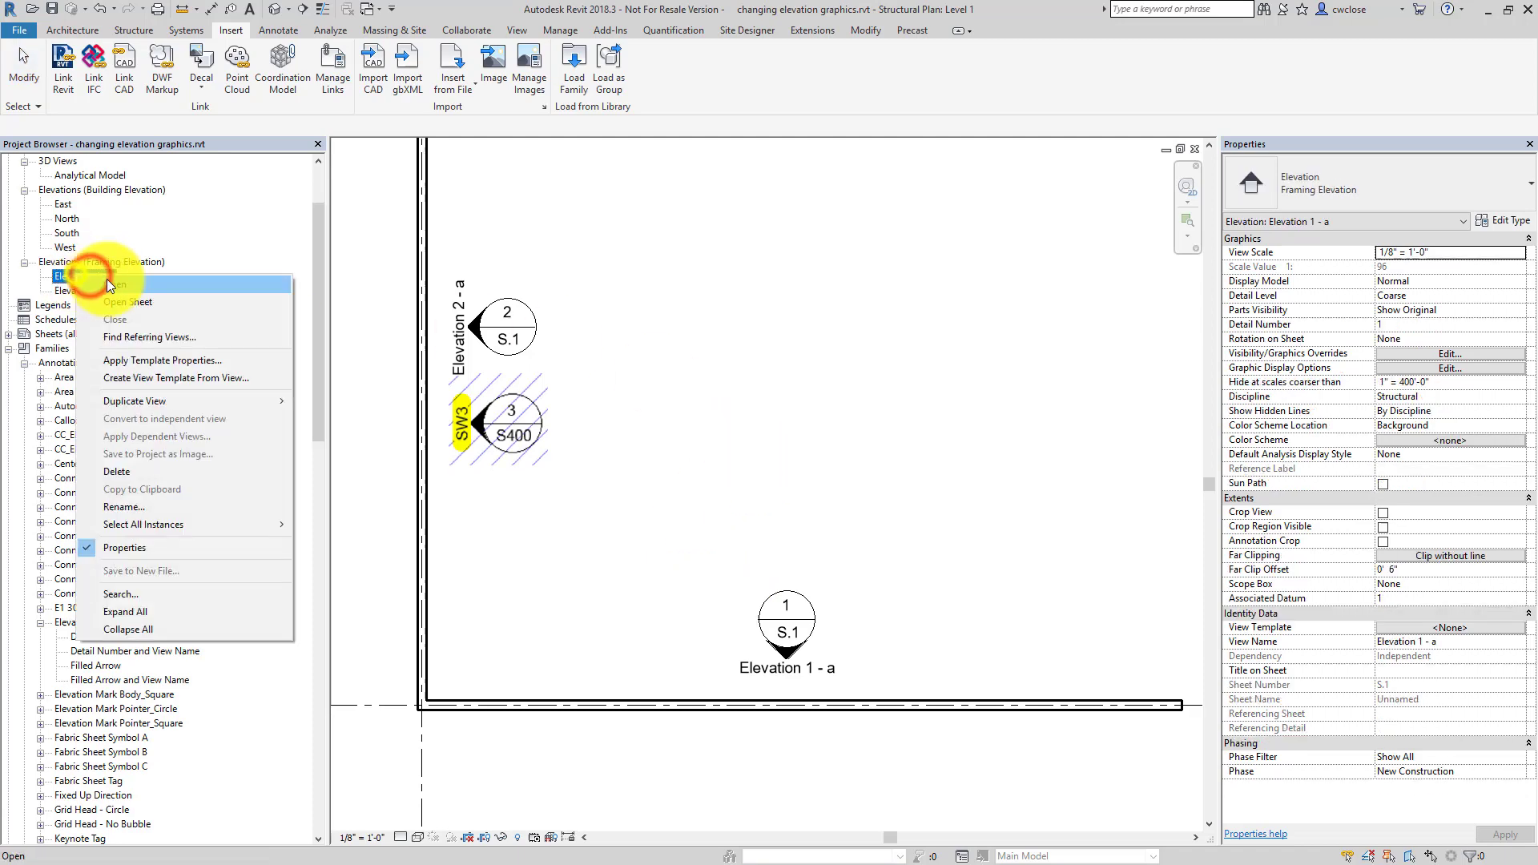
click(122, 505)
text(s)
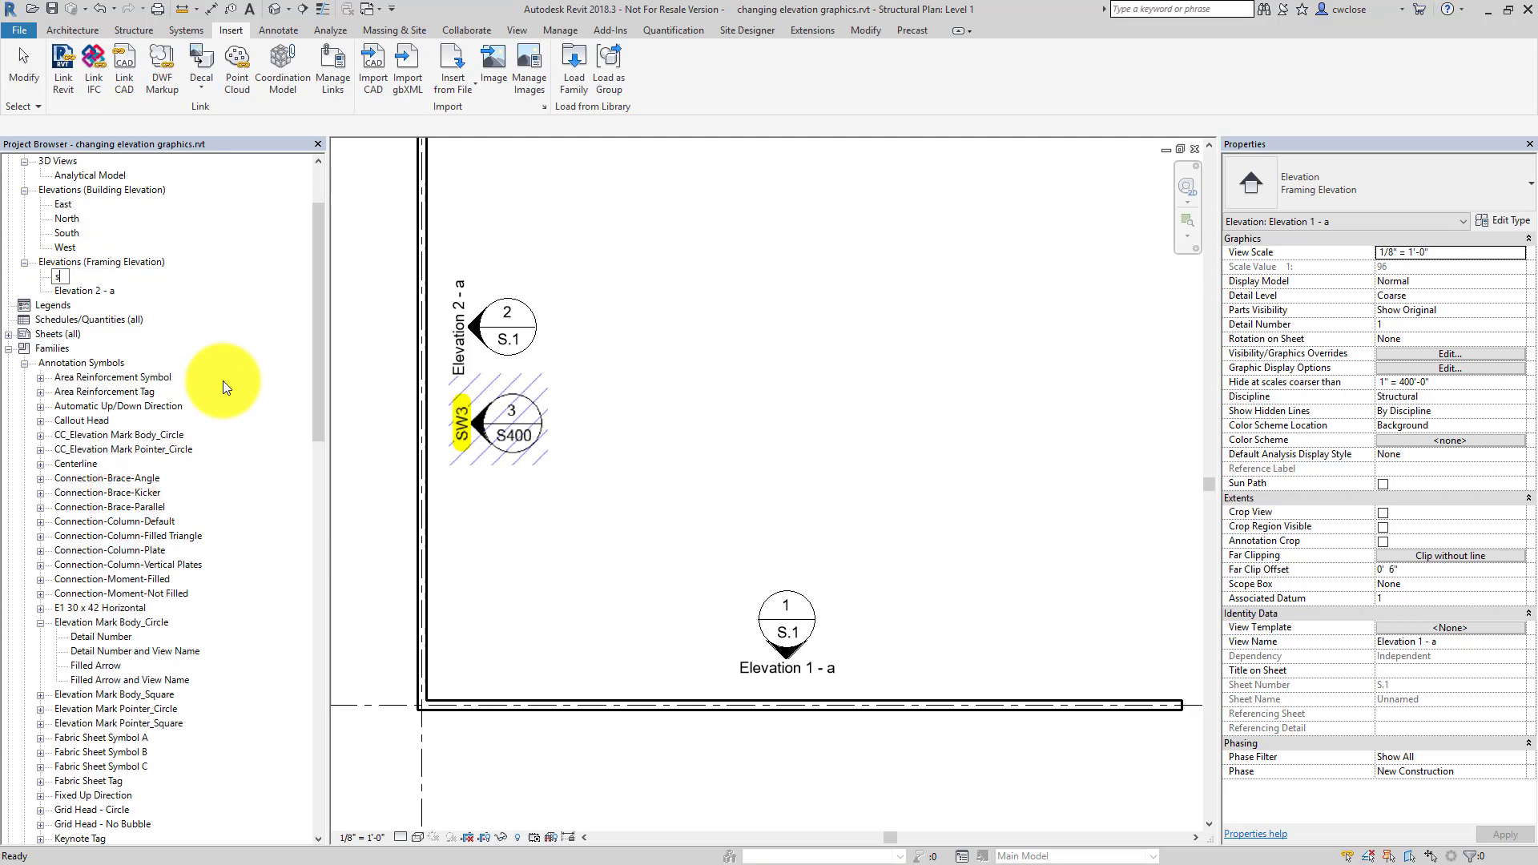
key(BackSpace)
text(SW1)
key(Return)
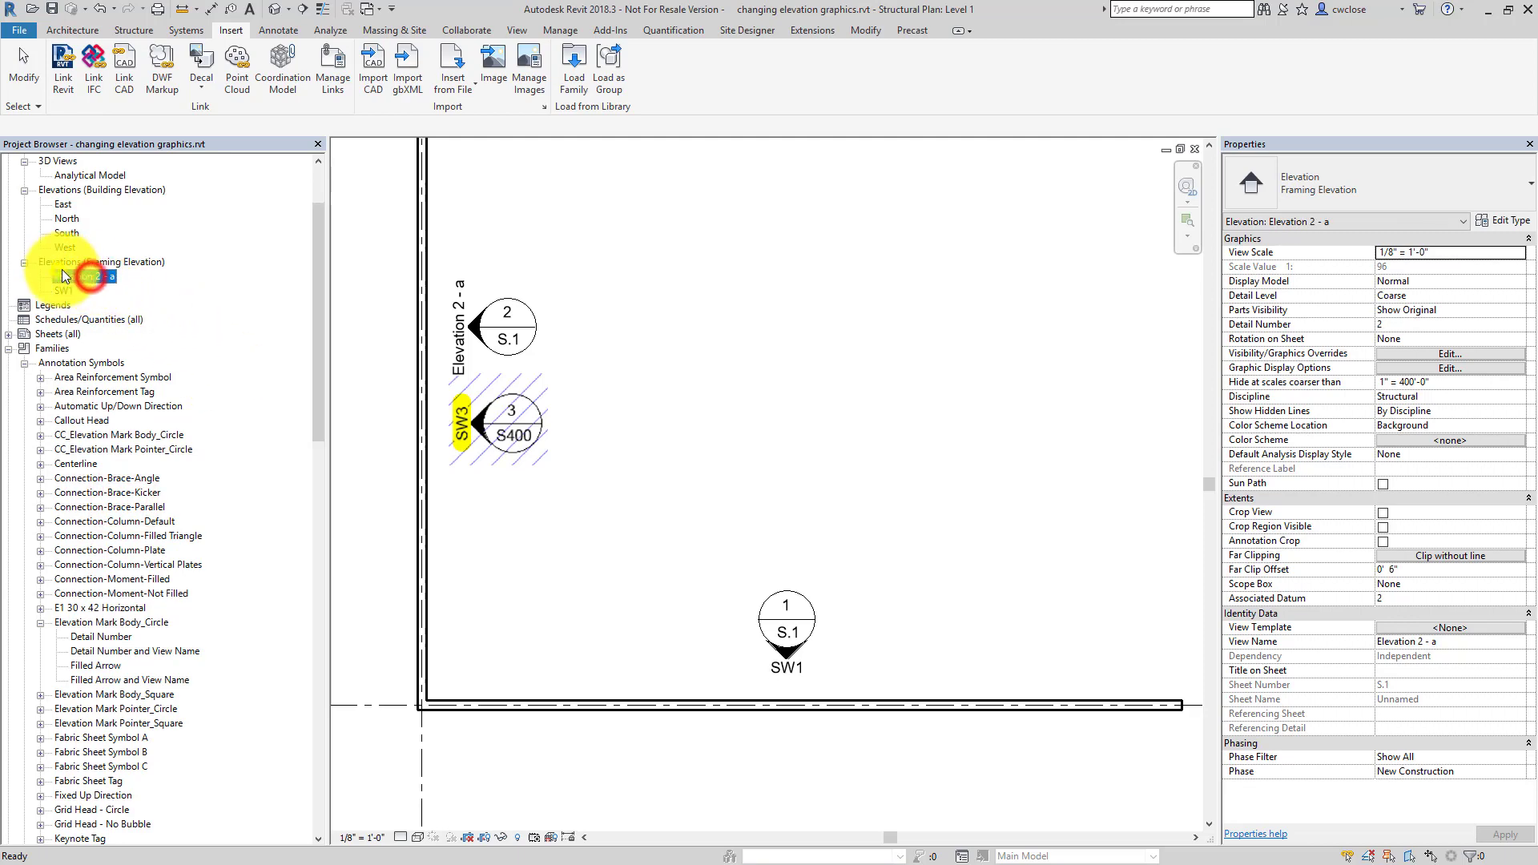
right_click(62, 273)
click(113, 495)
text(S)
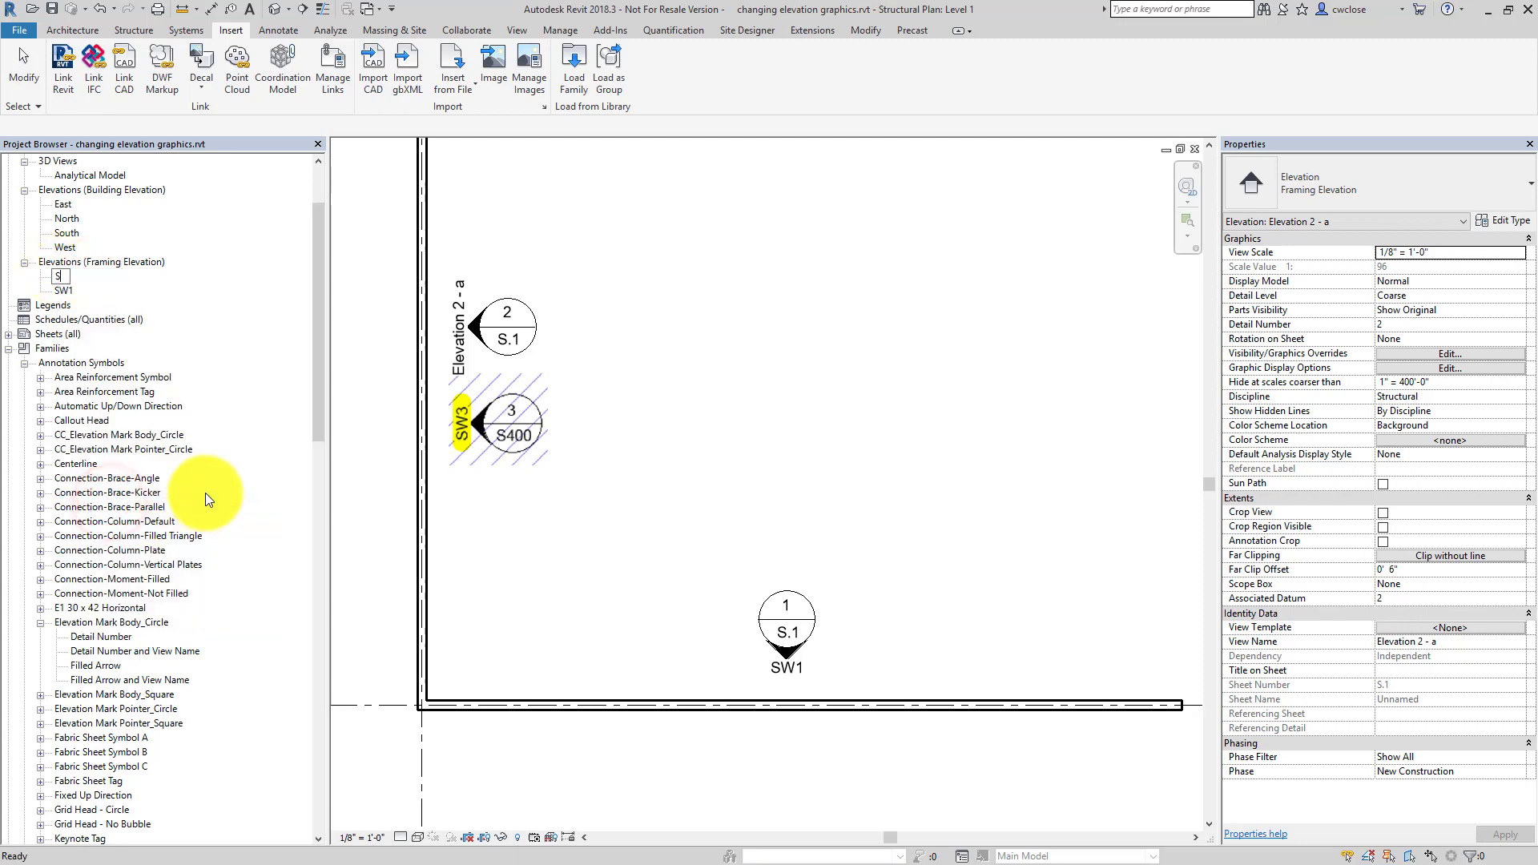
text(W3)
key(Return)
Turn on the right-facing view on the SW1 mark and rename the new Elevation 1 - d to SW2
click(570, 560)
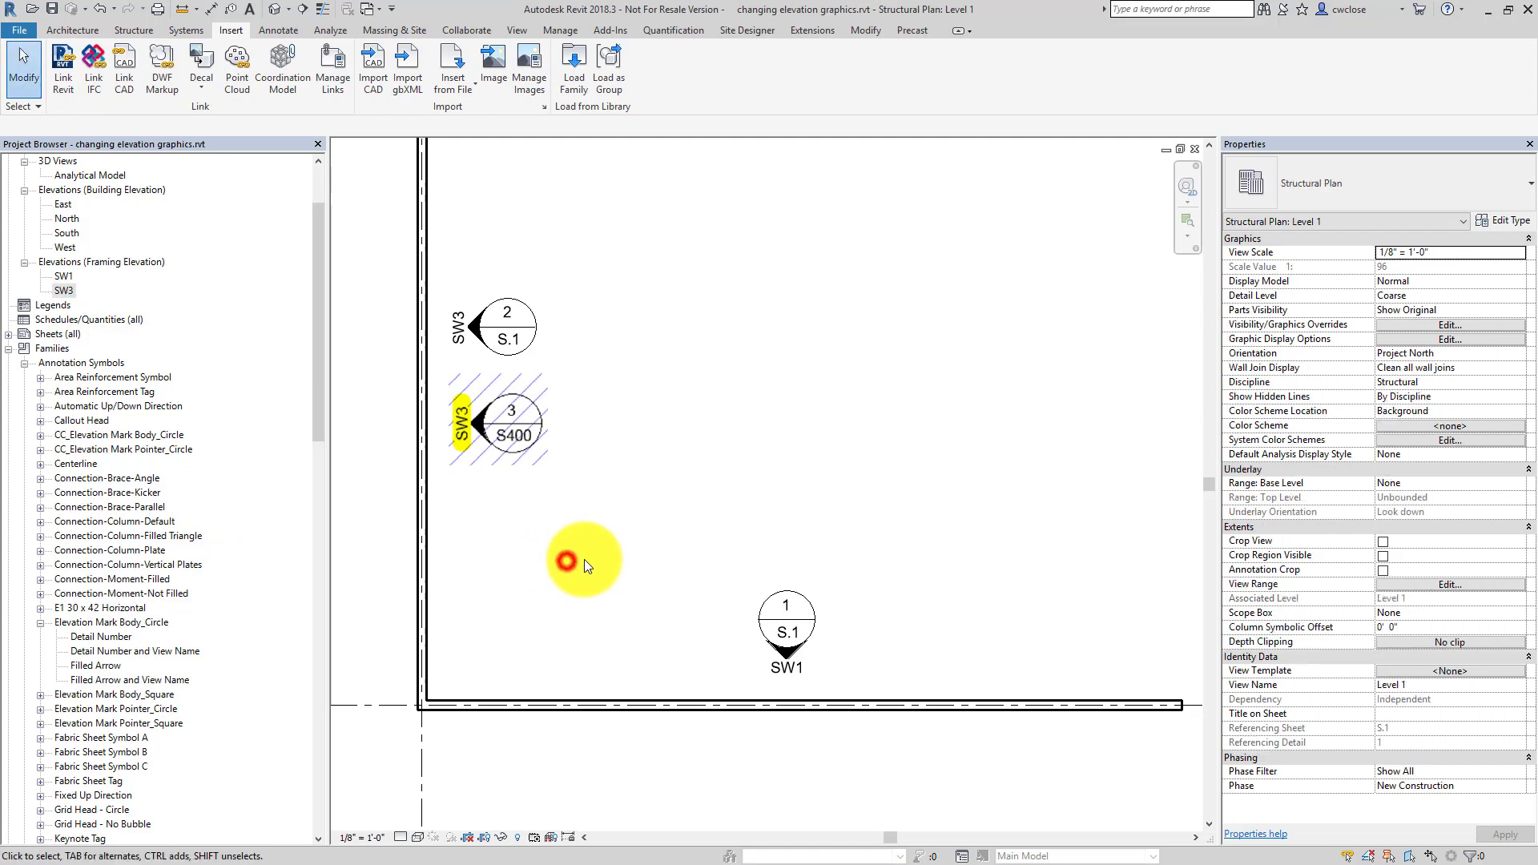
click(819, 618)
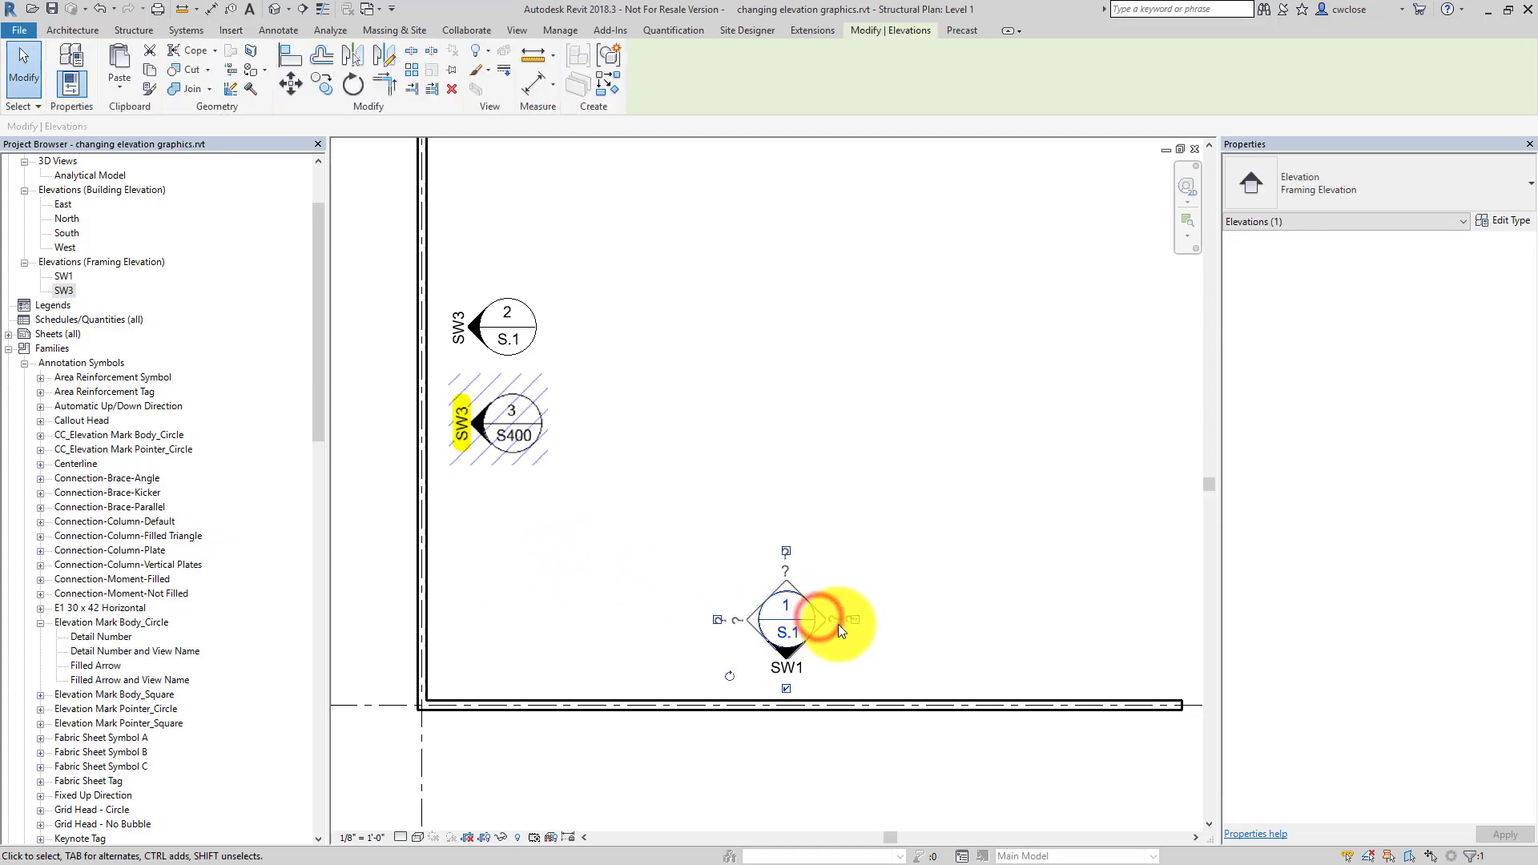
click(854, 620)
click(877, 639)
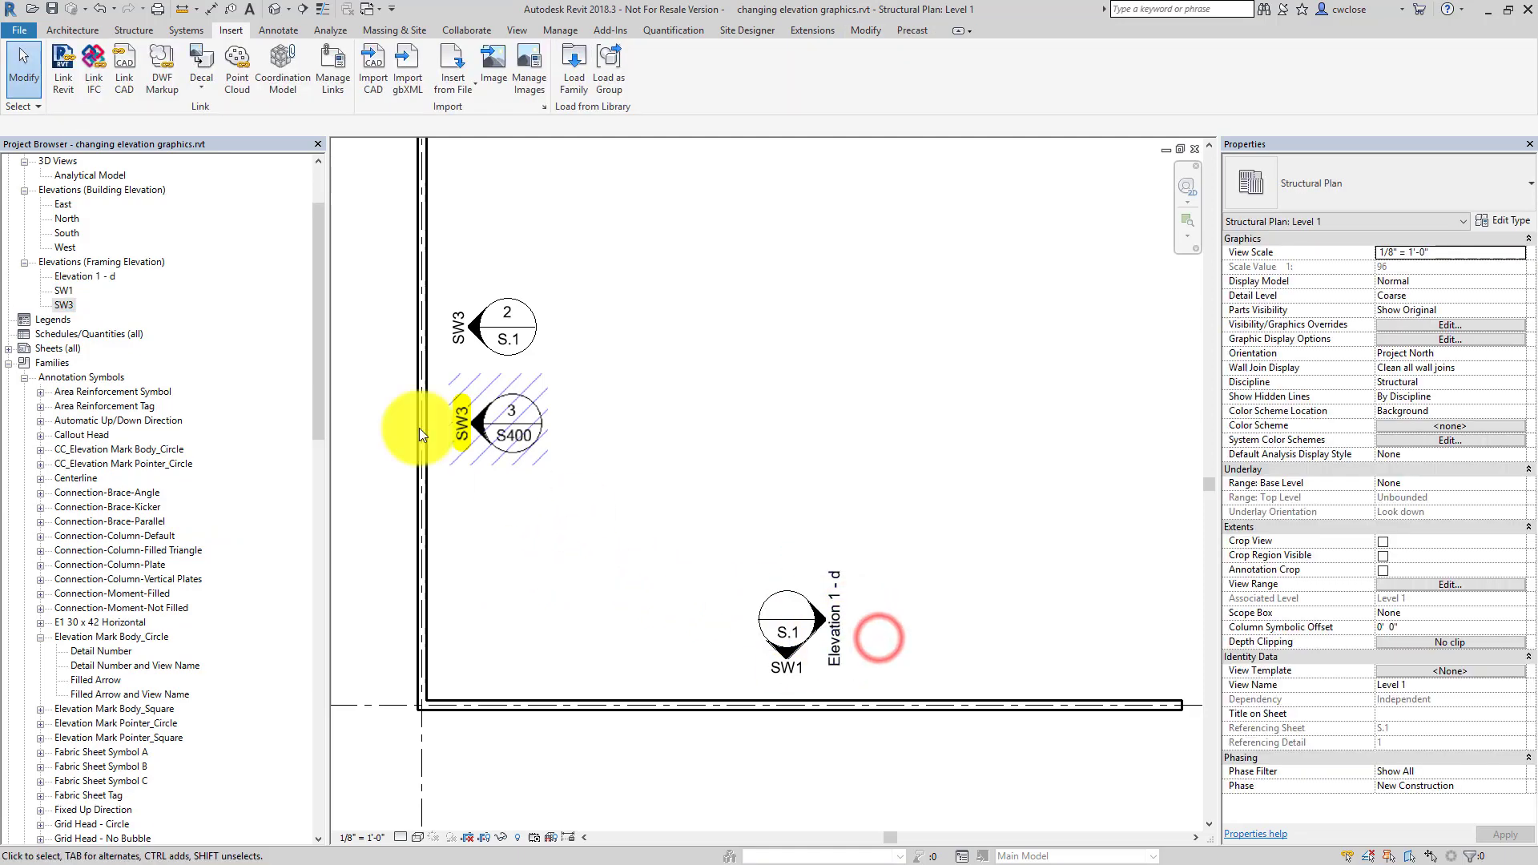
click(69, 277)
right_click(68, 277)
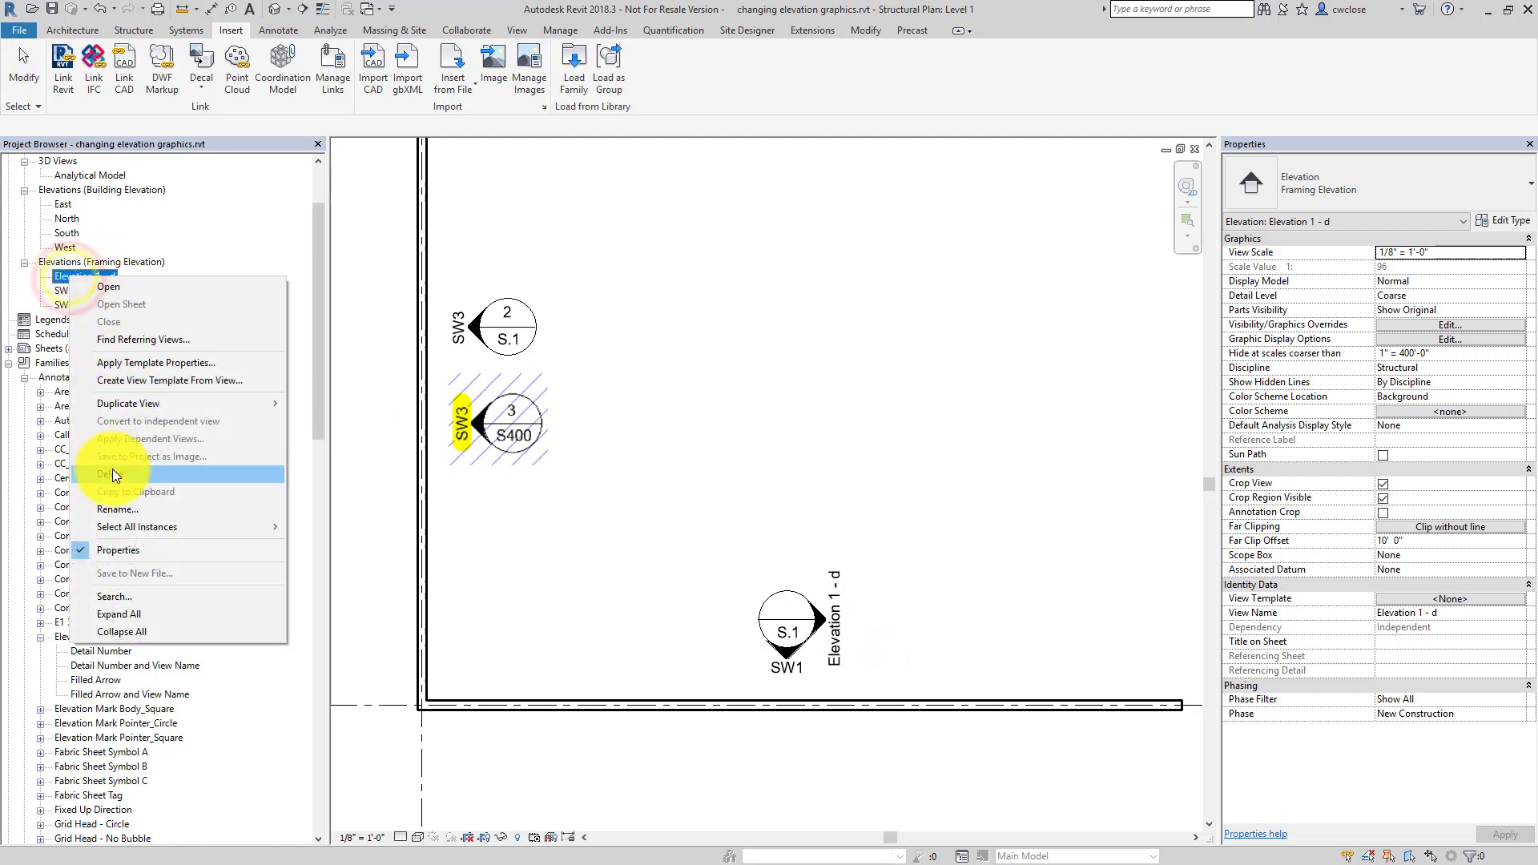
click(117, 509)
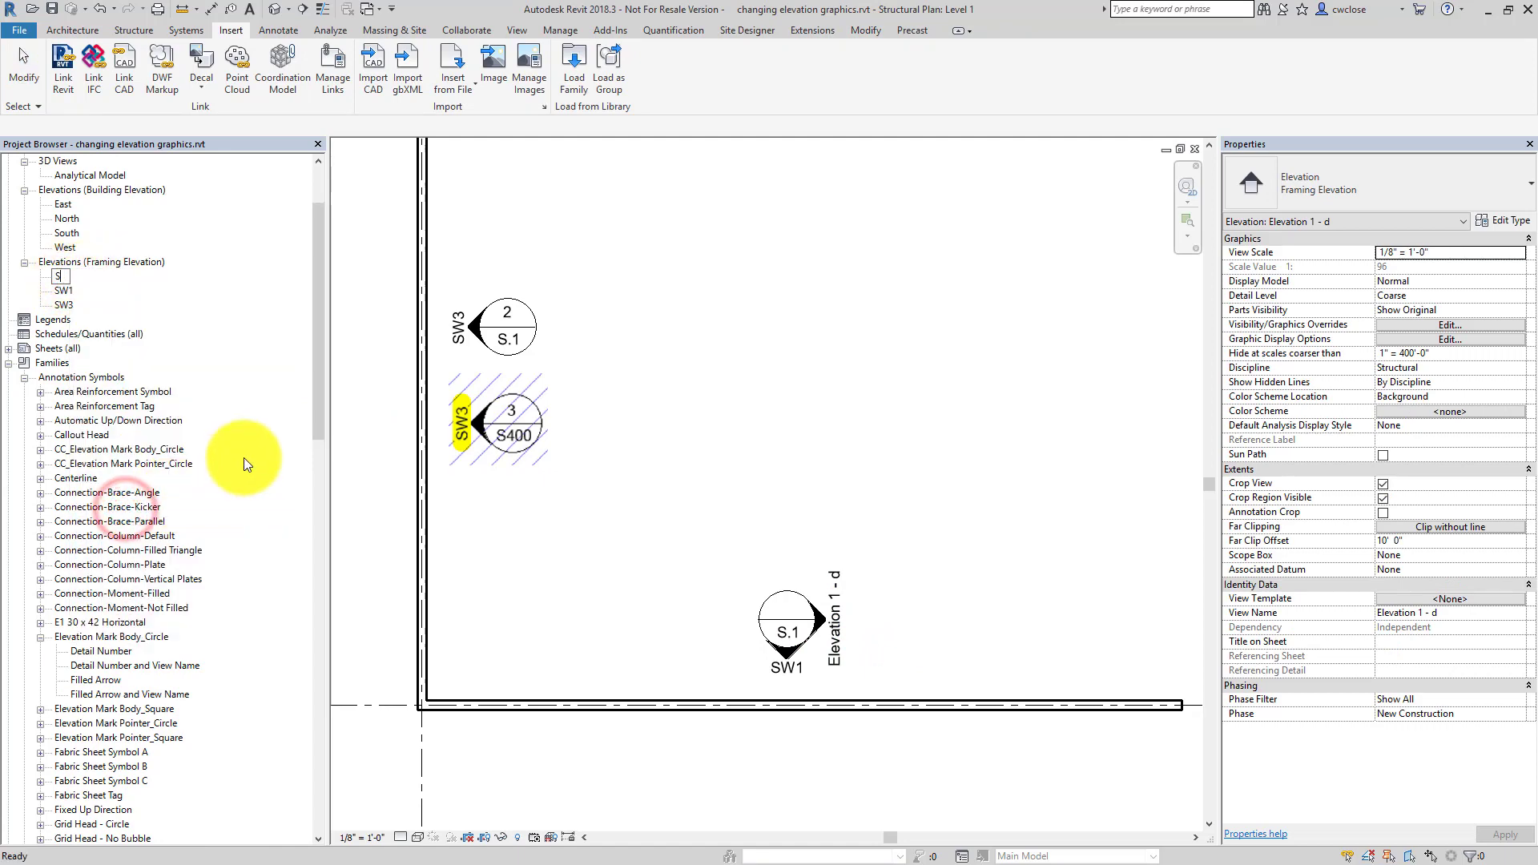
text(SW2)
key(Return)
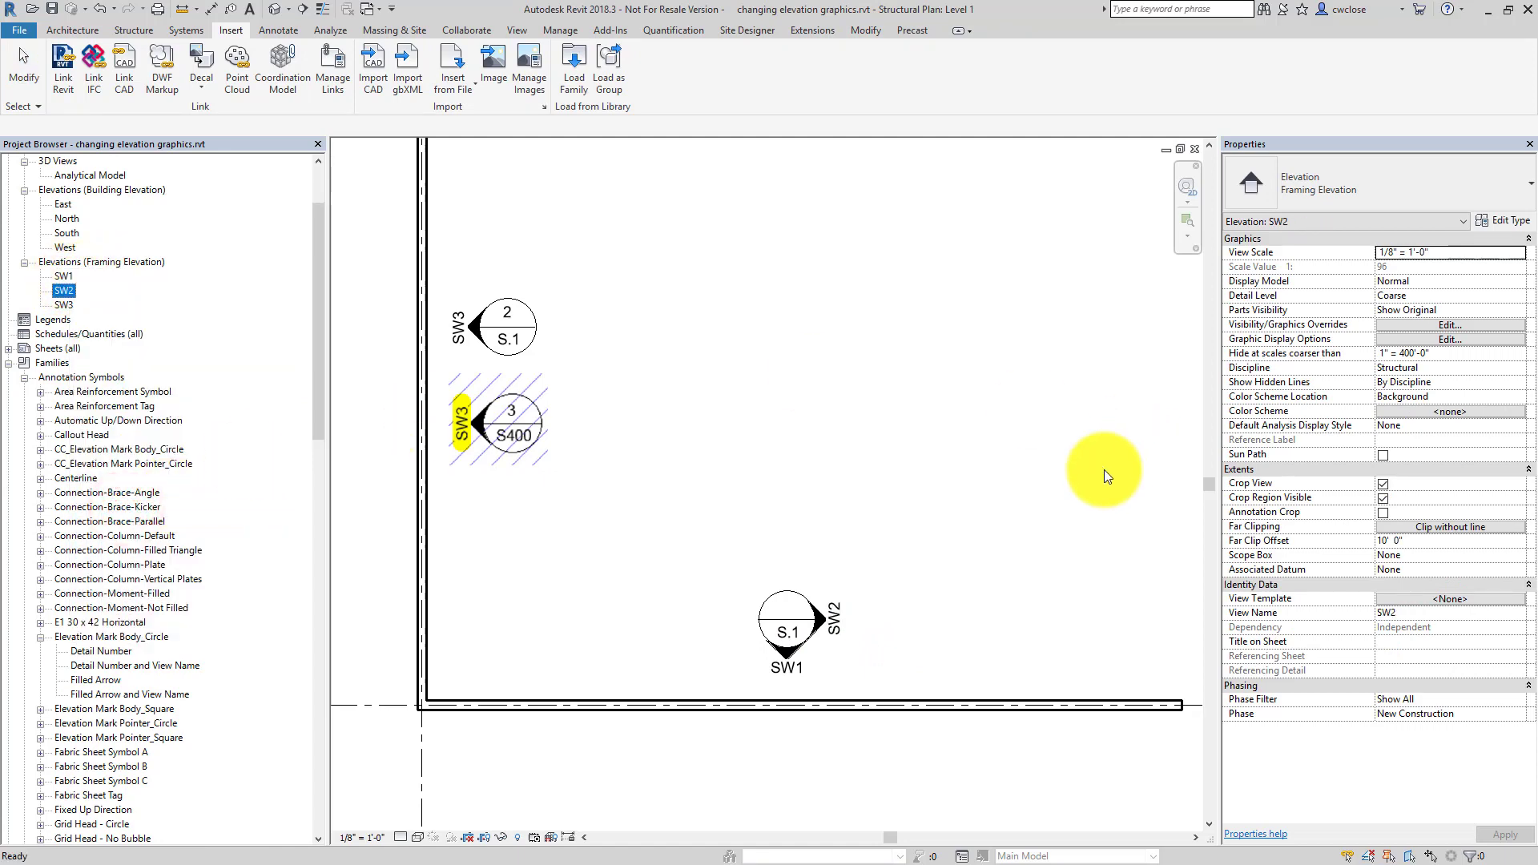
Clear the selection, begin a wall with WA, then cancel it
click(1028, 531)
key(w)
key(a)
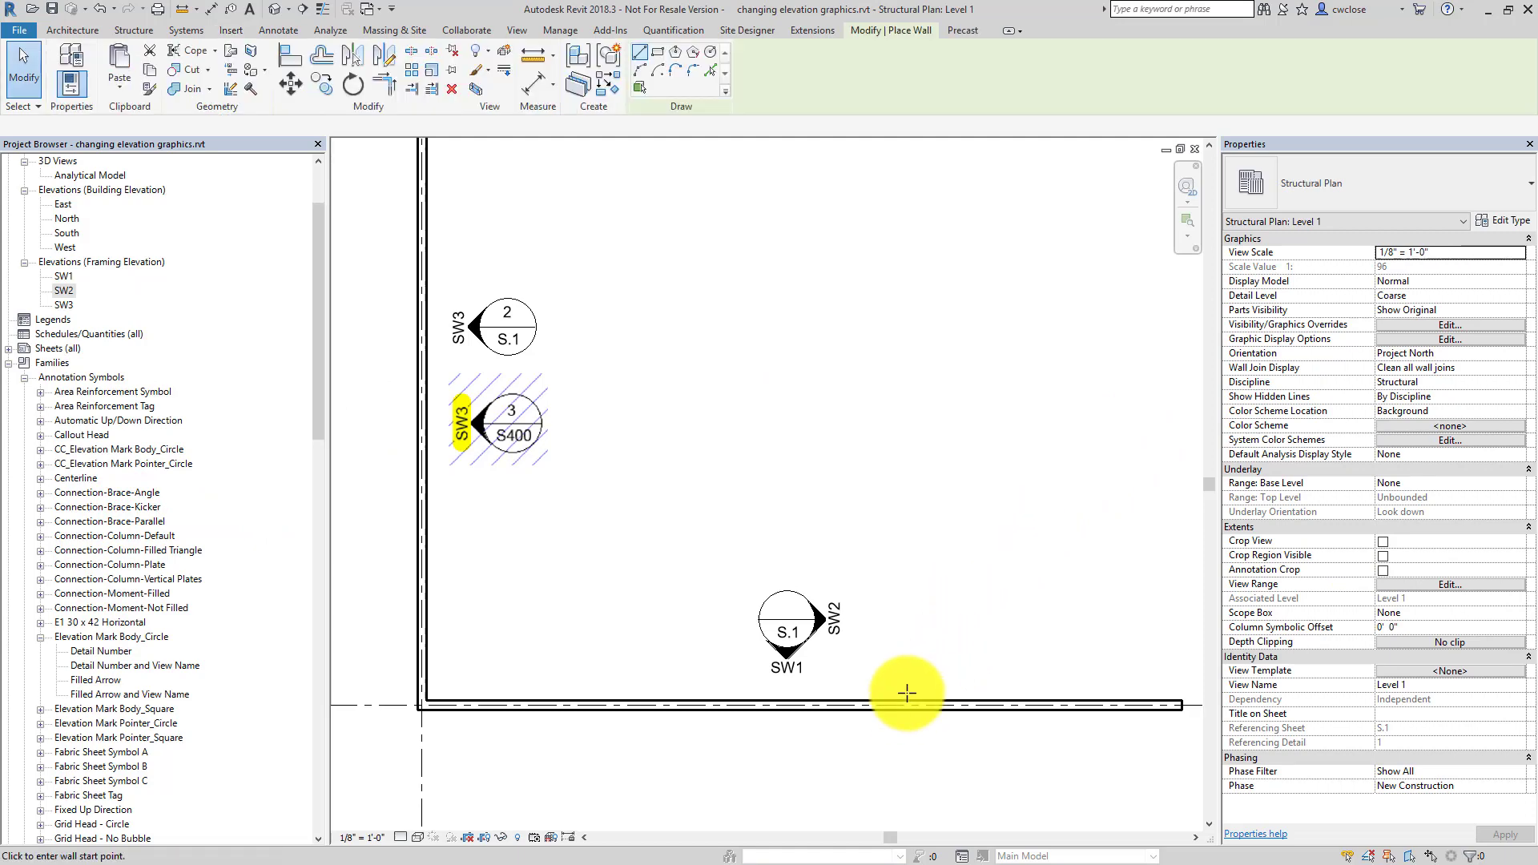
click(904, 706)
key(Escape)
key(Escape)
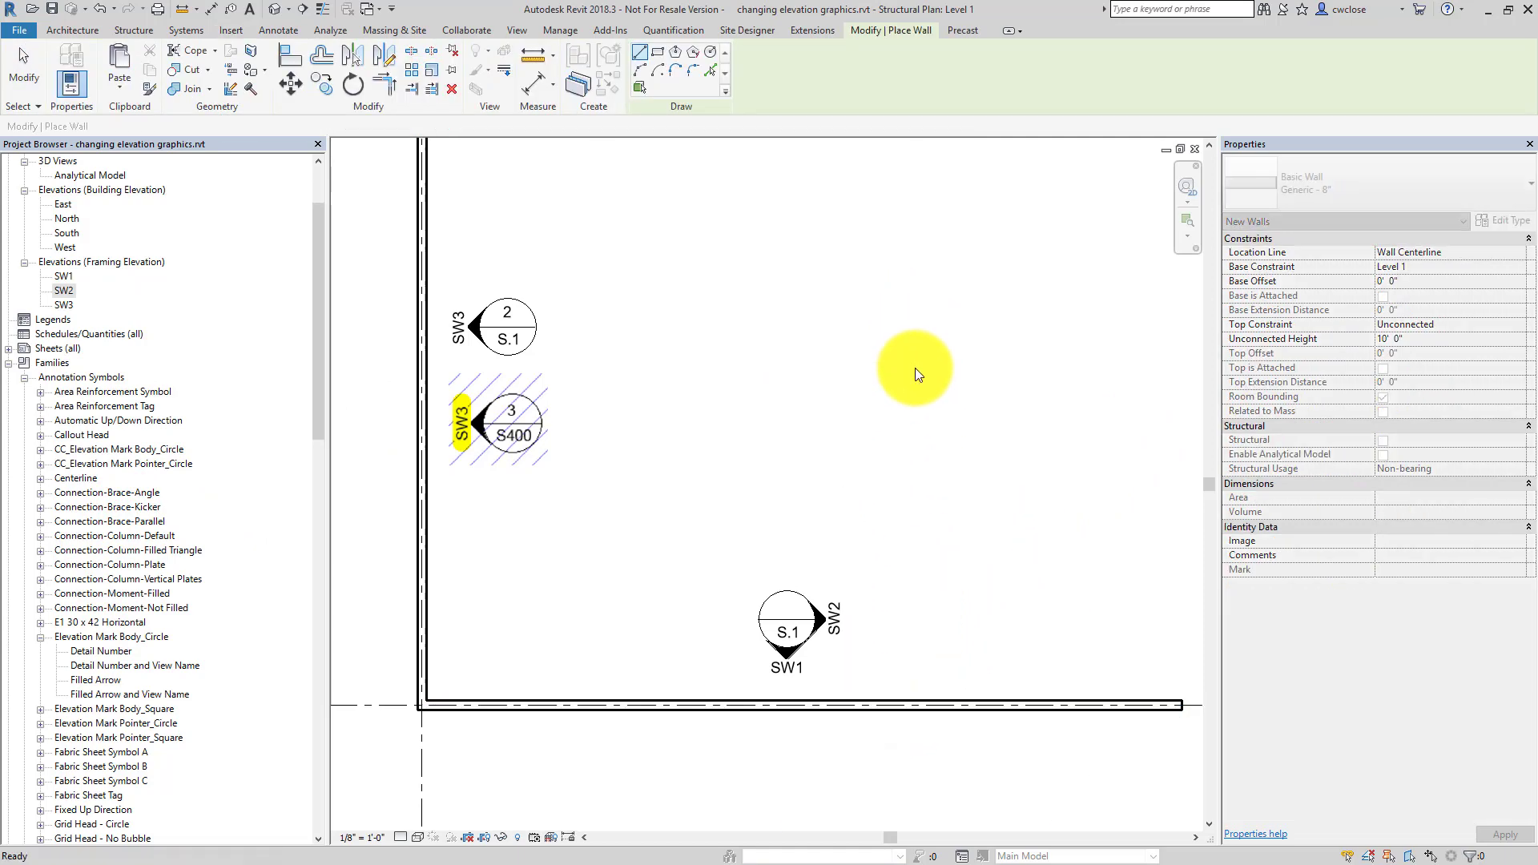
Copy the 45'-0" left wall 36'-0" to the right, beyond the SW1/SW2 mark
click(422, 532)
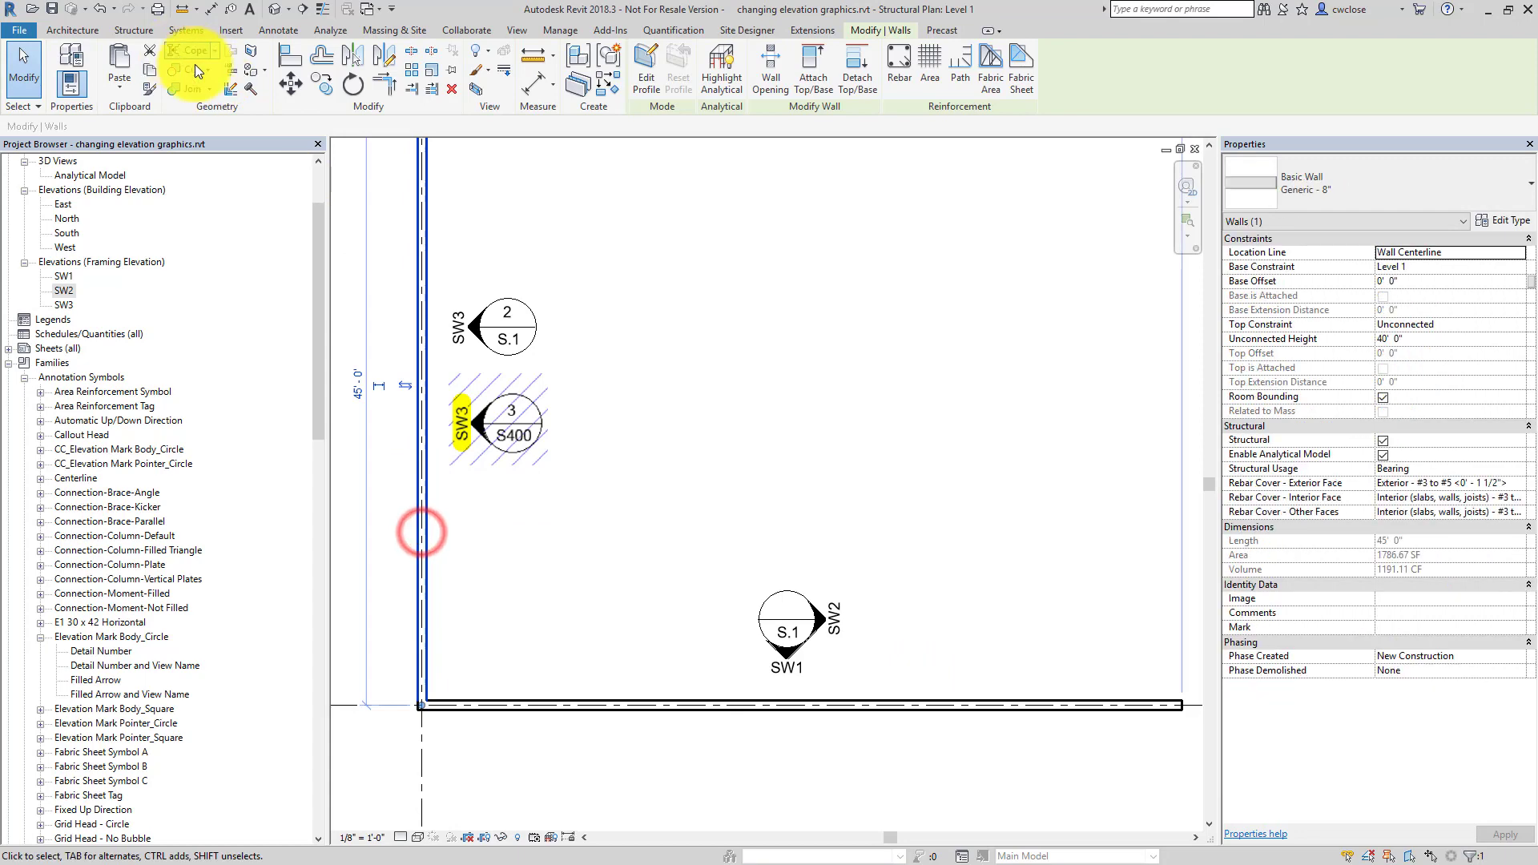
click(322, 83)
click(421, 460)
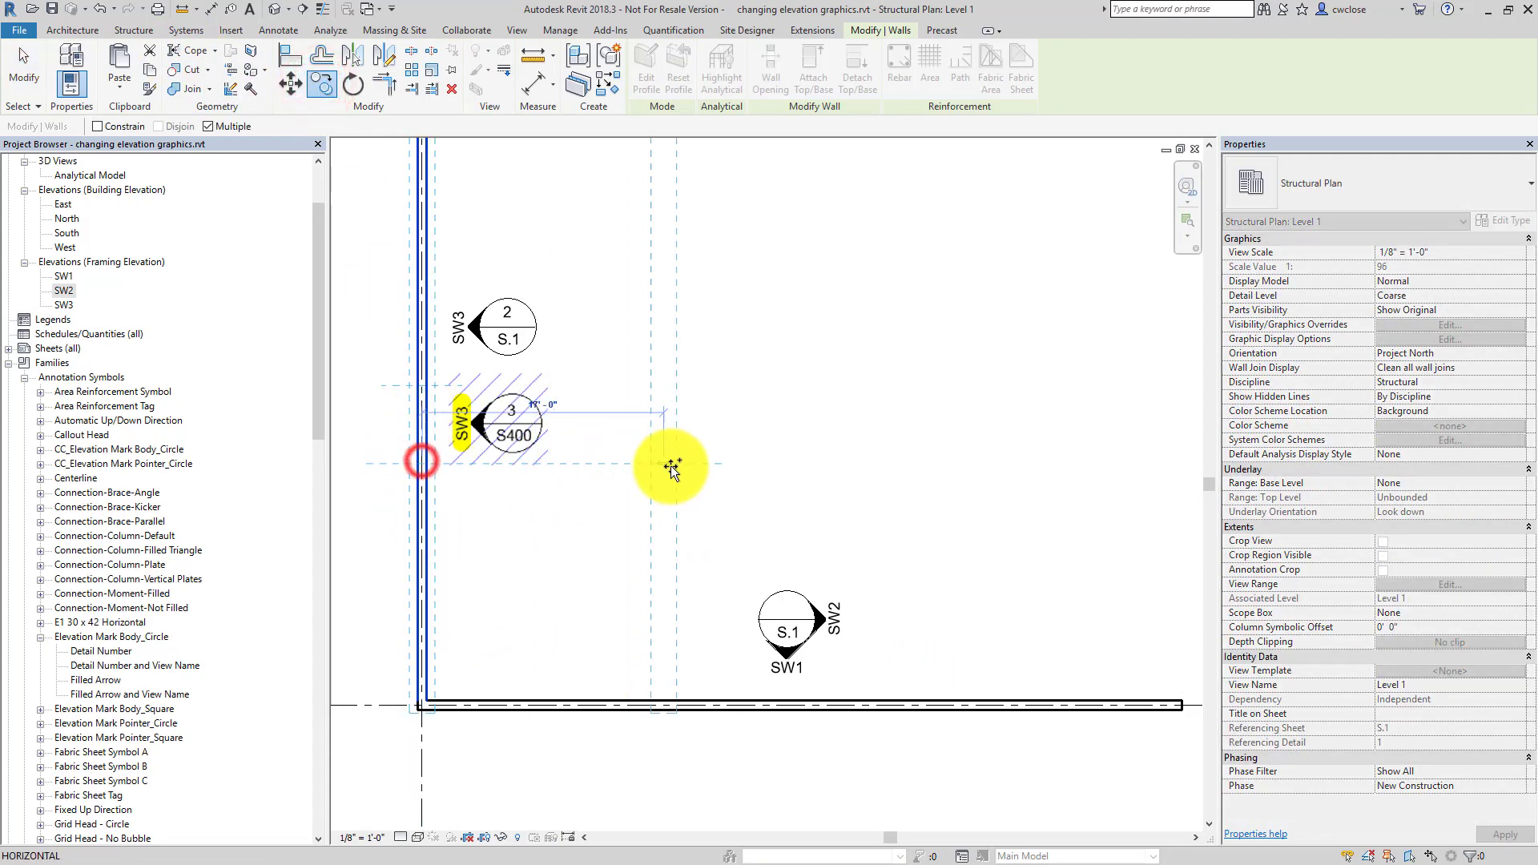
click(424, 544)
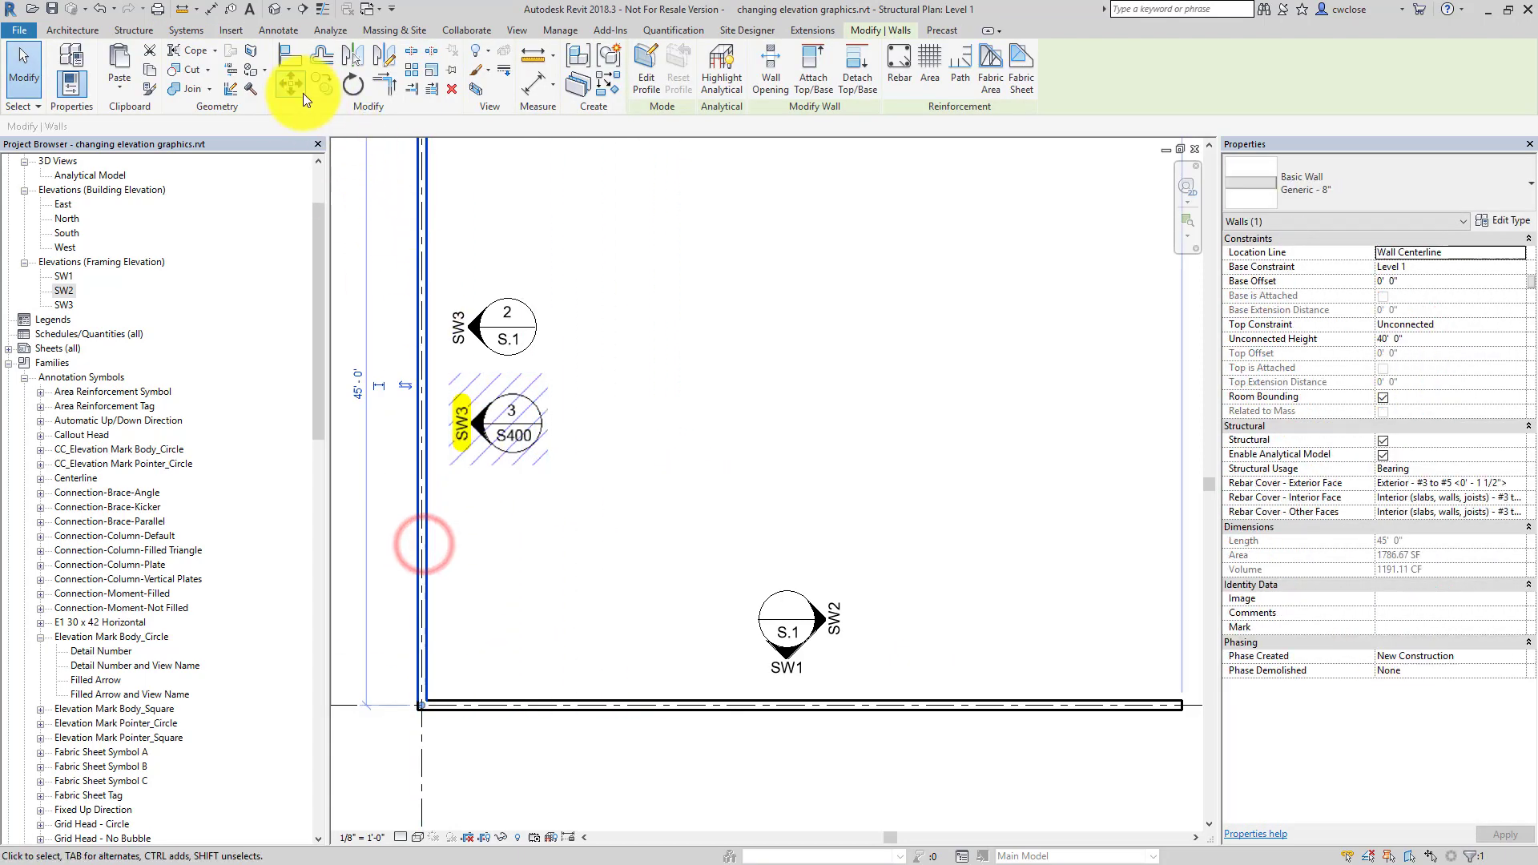
click(321, 83)
click(421, 651)
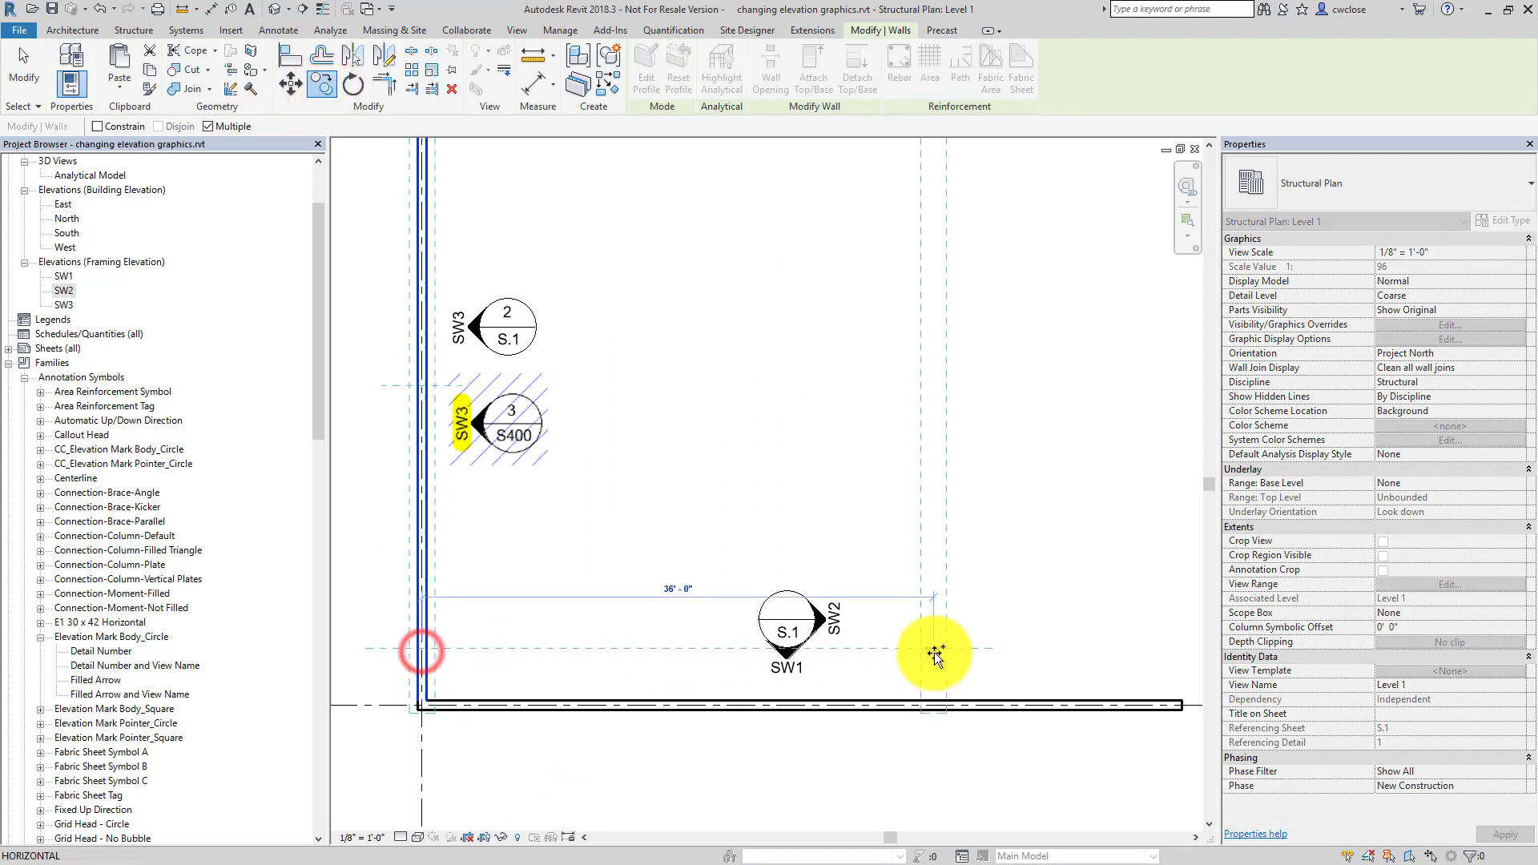
click(899, 650)
key(Escape)
key(Escape)
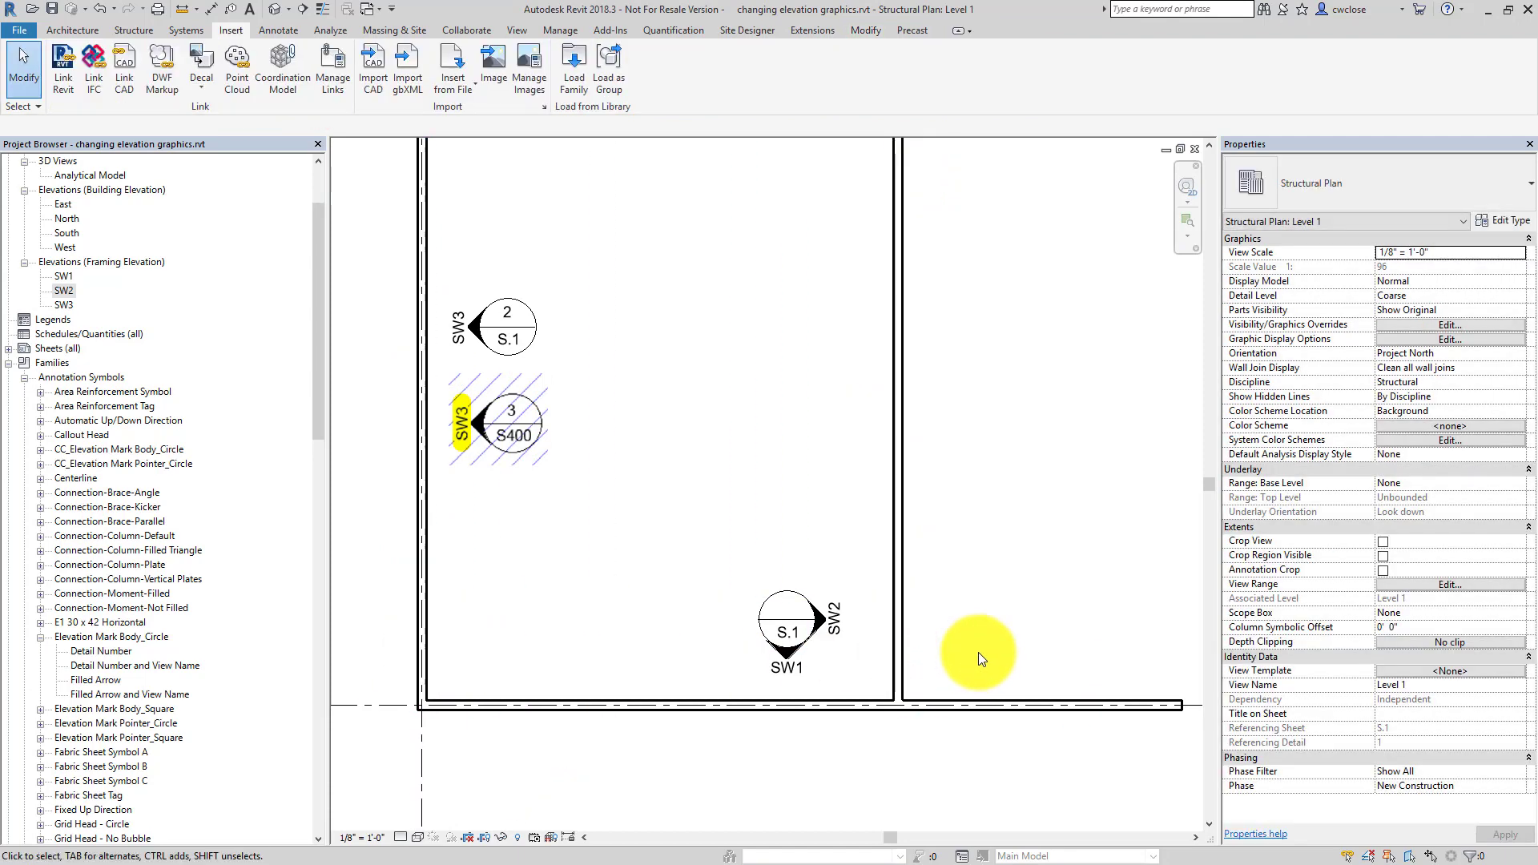